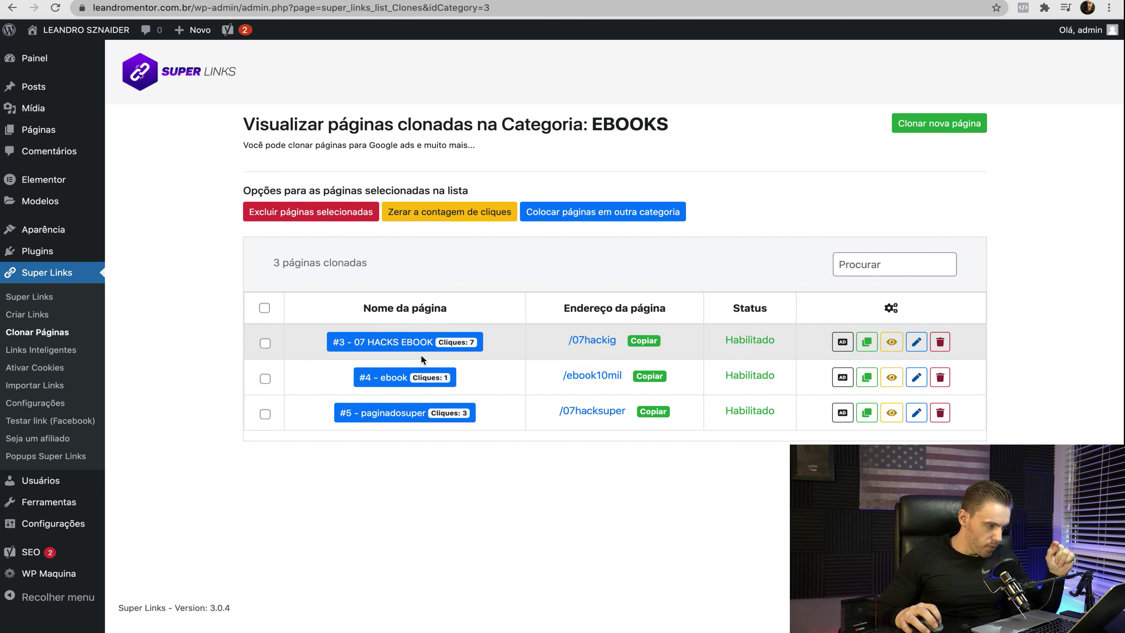
Step: Open the published page /07hackig from the EBOOKS list, look through its content, and return to the list
{"action": "mouse_move", "coordinate": [393, 349]}
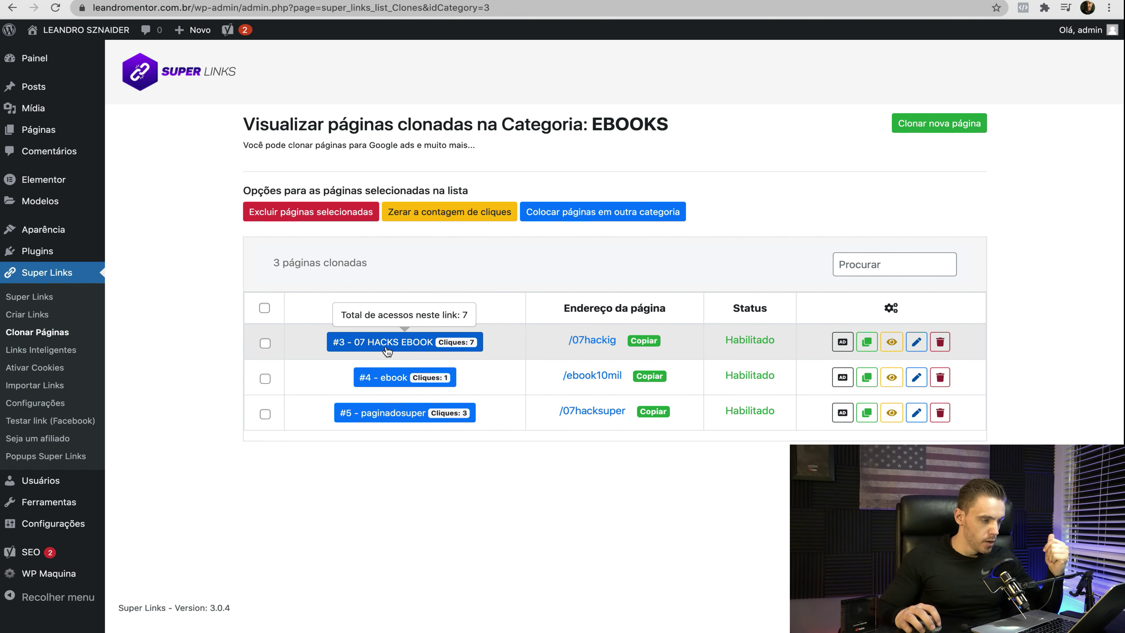
{"action": "left_click", "coordinate": [579, 343]}
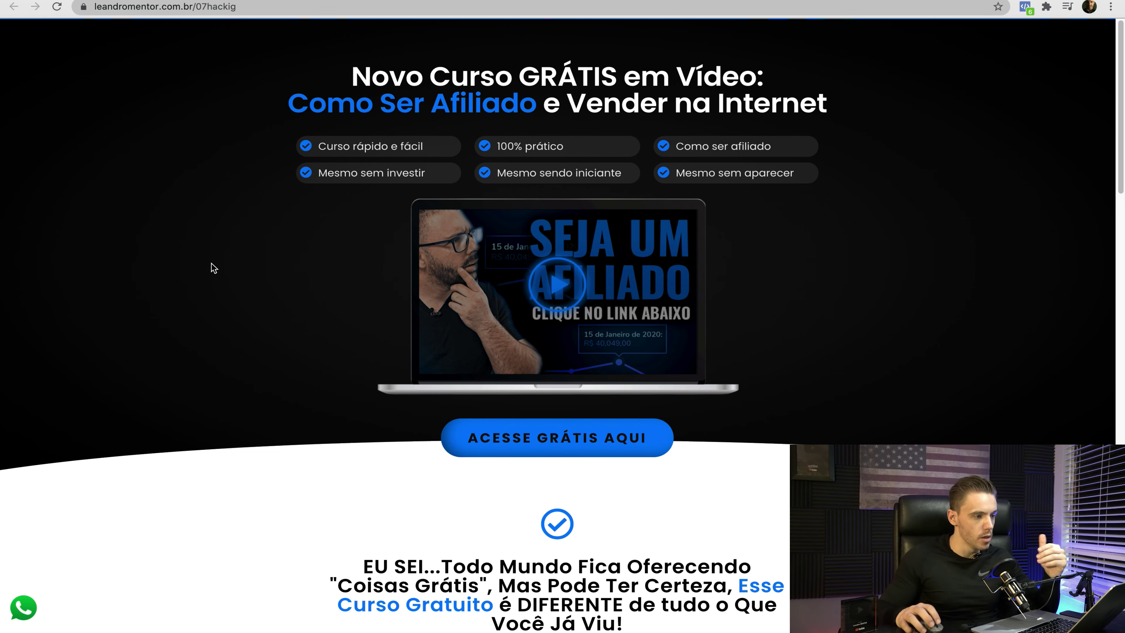
{"action": "scroll", "coordinate": [687, 319], "scroll_direction": "down", "scroll_amount": 15}
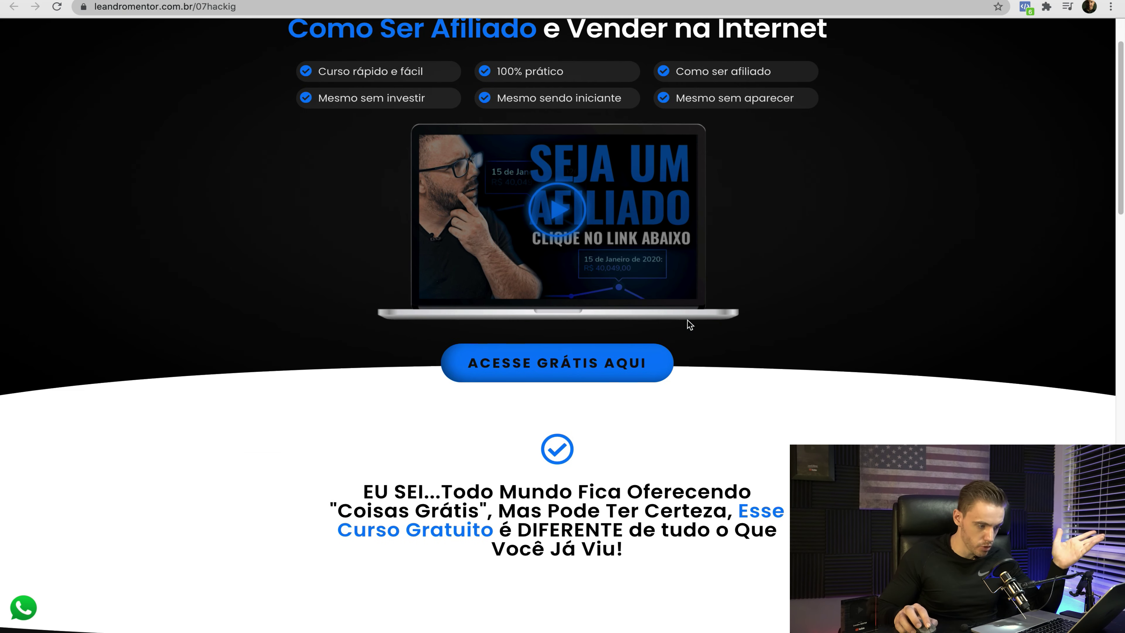
{"action": "scroll", "coordinate": [768, 357], "scroll_direction": "up", "scroll_amount": 15}
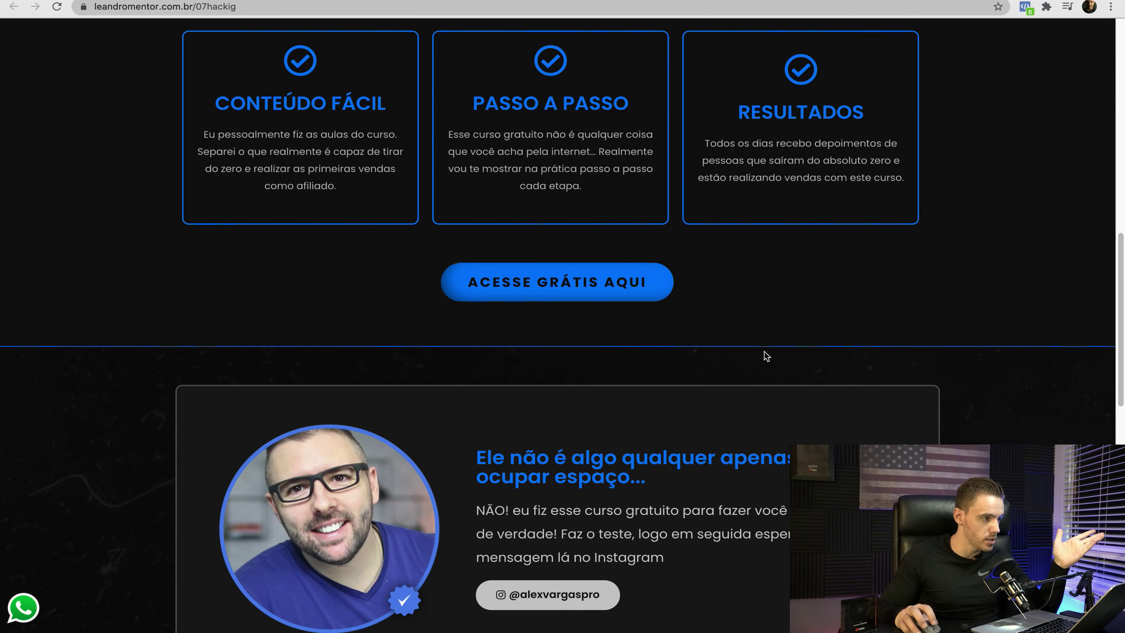
{"action": "key", "text": "super+w"}
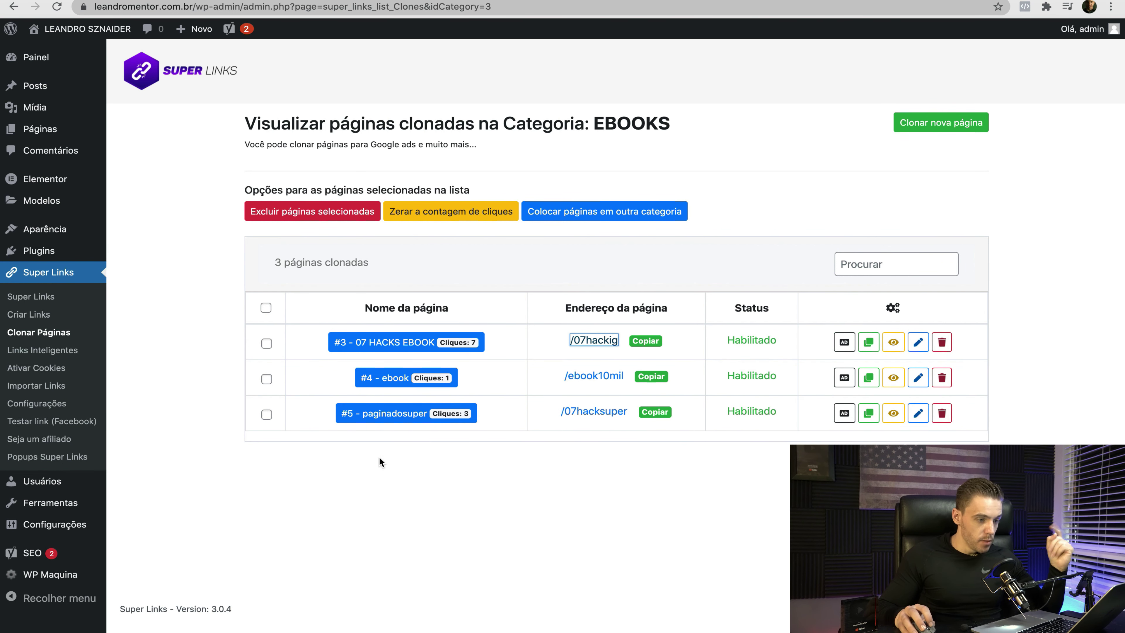
Step: Open the 07 HACKS EBOOK cloned page for editing and review its address, exit redirect, compatibility and proxy settings
{"action": "left_click", "coordinate": [918, 342]}
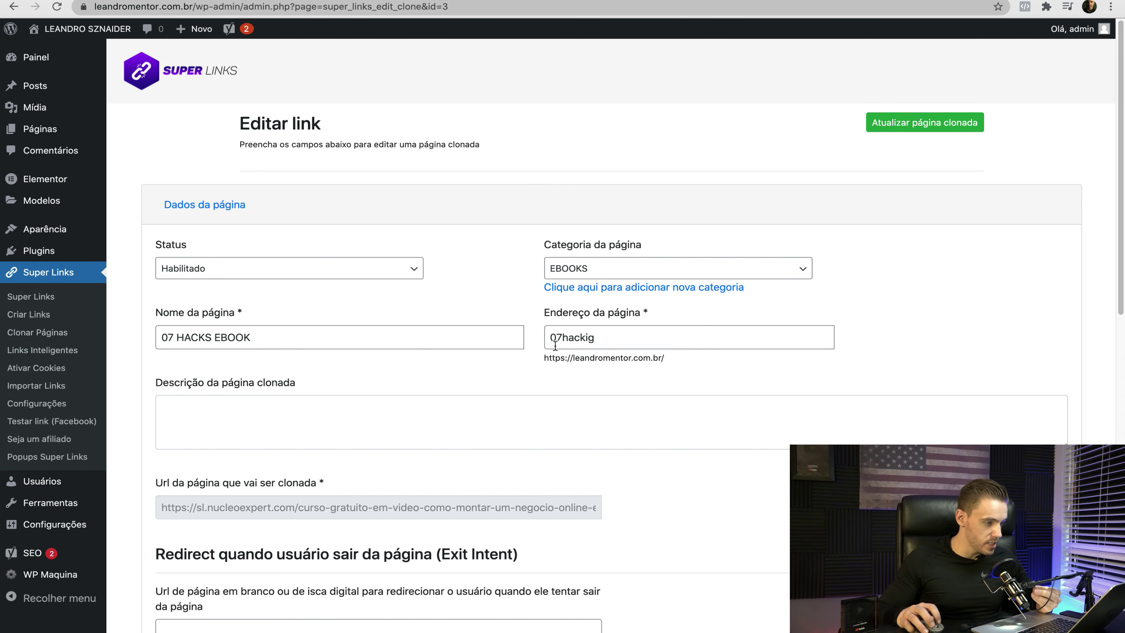
{"action": "double_click", "coordinate": [598, 337]}
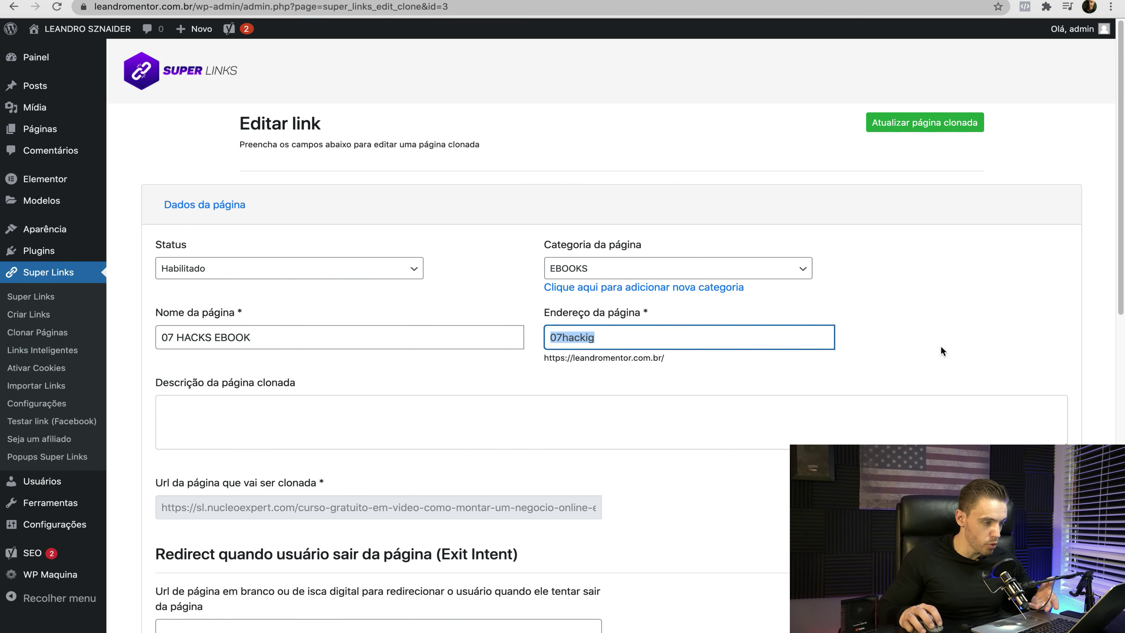
{"action": "left_click", "coordinate": [440, 366]}
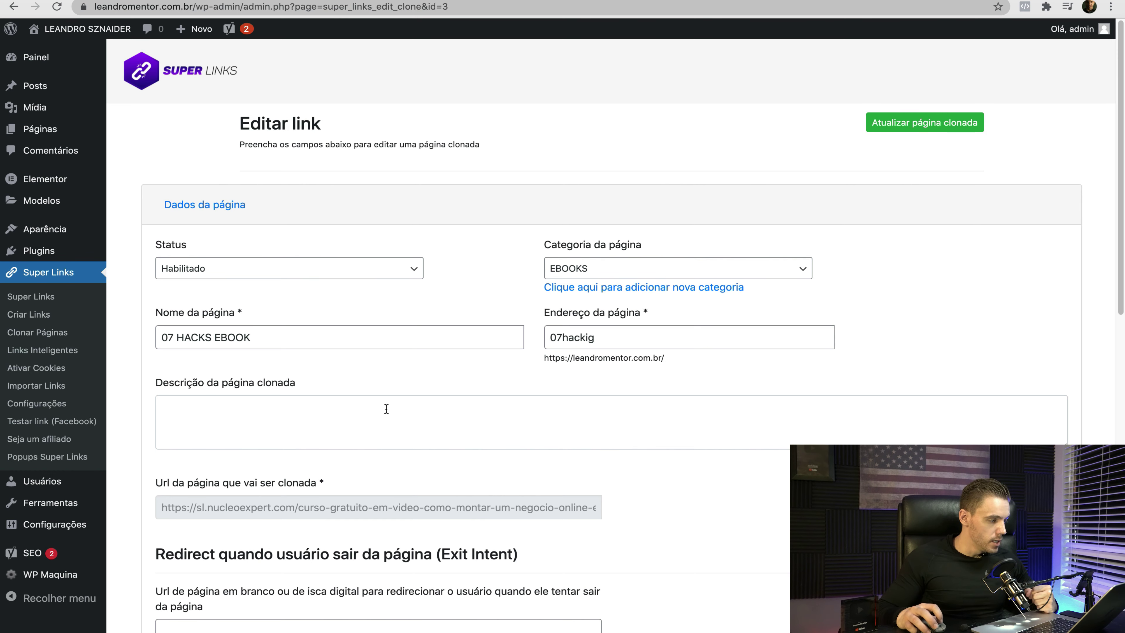
{"action": "scroll", "coordinate": [386, 409], "scroll_direction": "down", "scroll_amount": 2}
{"action": "left_click", "coordinate": [273, 329]}
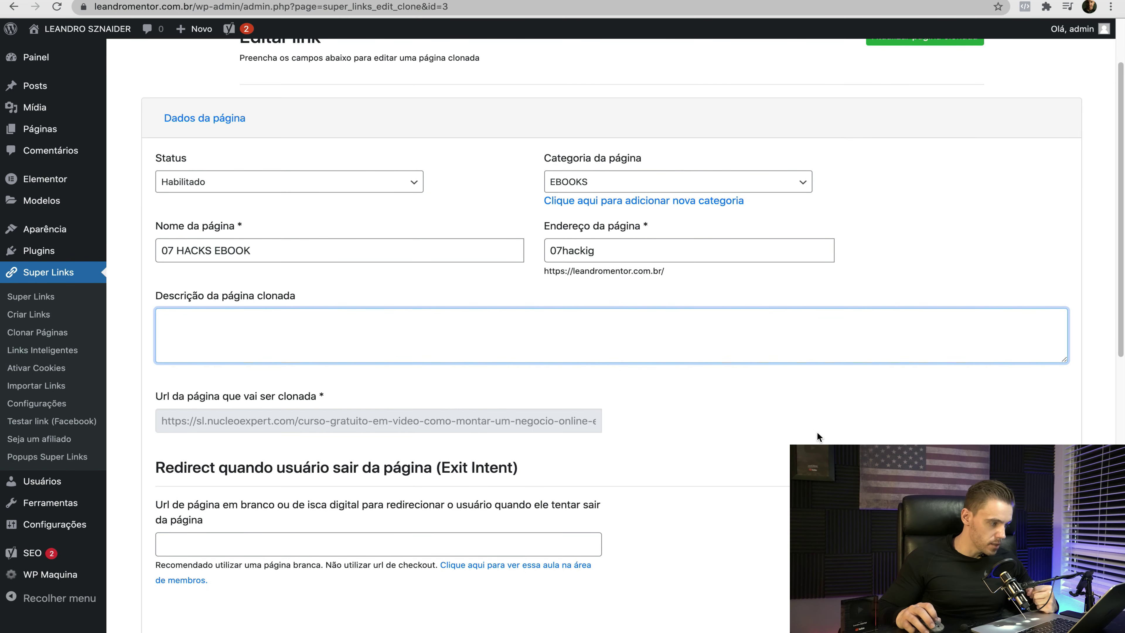
{"action": "scroll", "coordinate": [817, 436], "scroll_direction": "down", "scroll_amount": 1}
{"action": "scroll", "coordinate": [354, 413], "scroll_direction": "down", "scroll_amount": 4}
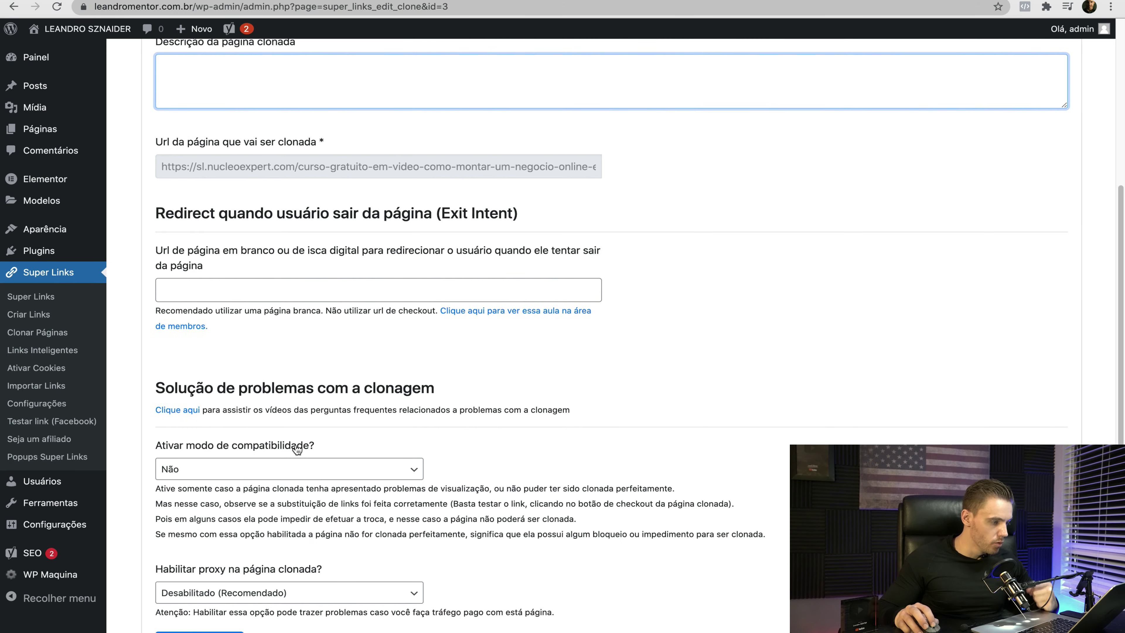
{"action": "scroll", "coordinate": [665, 408], "scroll_direction": "down", "scroll_amount": 1}
{"action": "scroll", "coordinate": [853, 383], "scroll_direction": "down", "scroll_amount": 1}
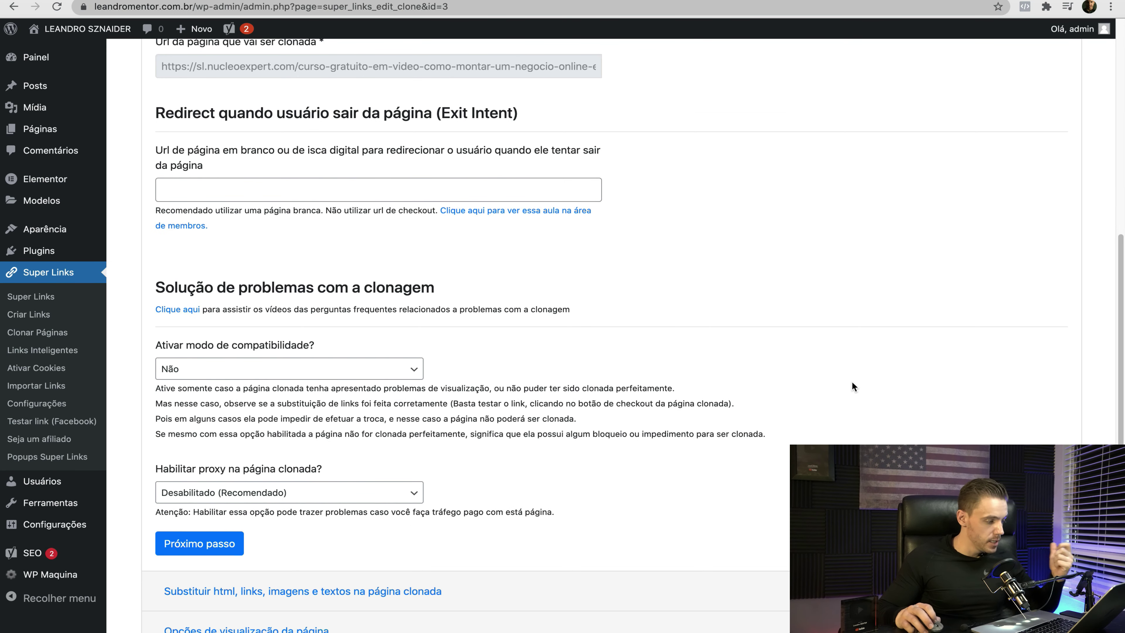
{"action": "scroll", "coordinate": [786, 457], "scroll_direction": "down", "scroll_amount": 1}
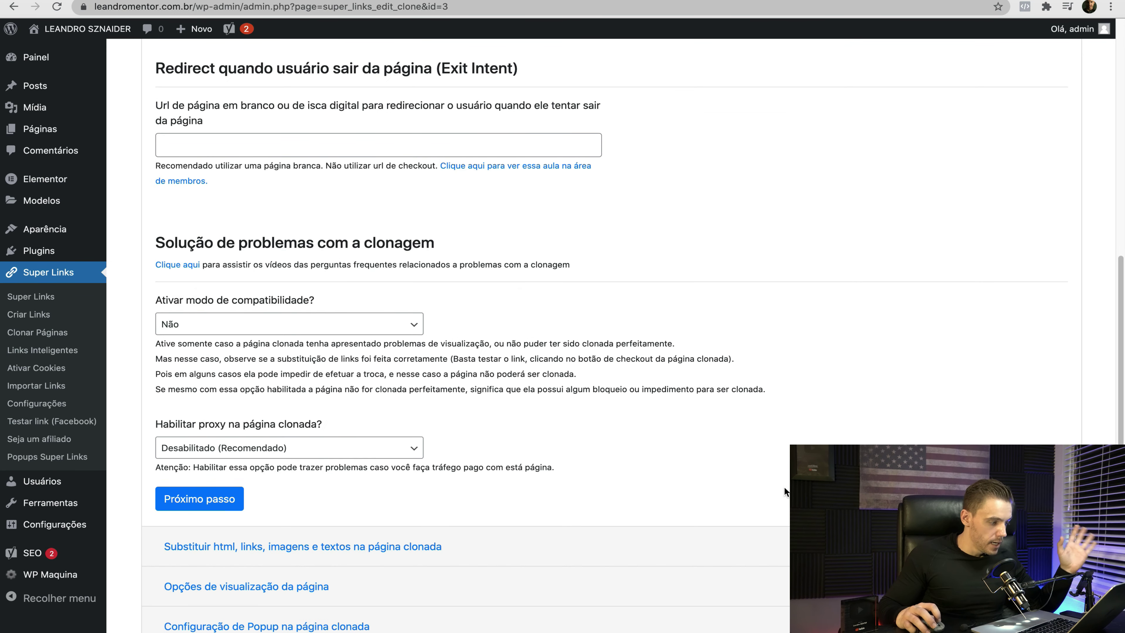
{"action": "scroll", "coordinate": [742, 494], "scroll_direction": "down", "scroll_amount": 2}
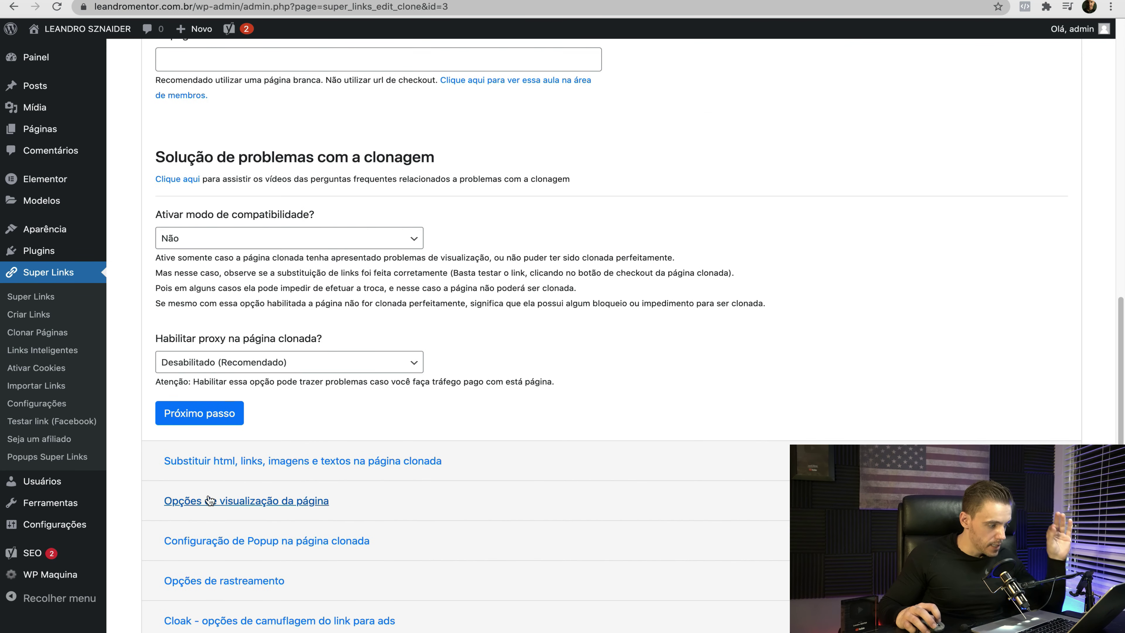
Step: Expand the HTML, link, image and text replacement settings and compare them with the published page
{"action": "left_click", "coordinate": [222, 461]}
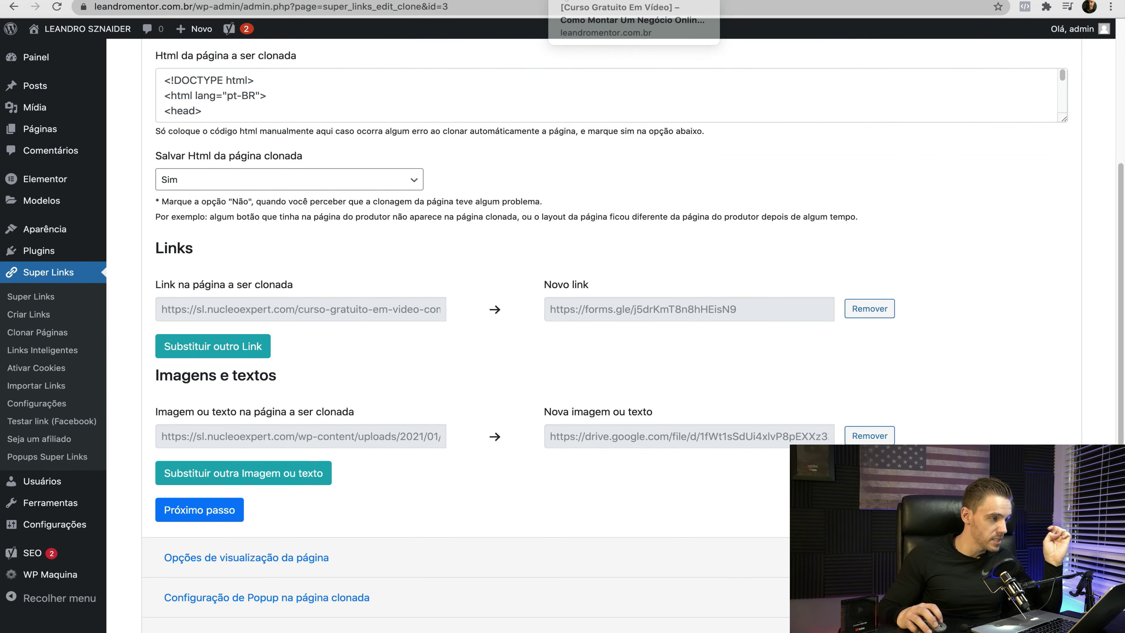
{"action": "left_click", "coordinate": [621, 6]}
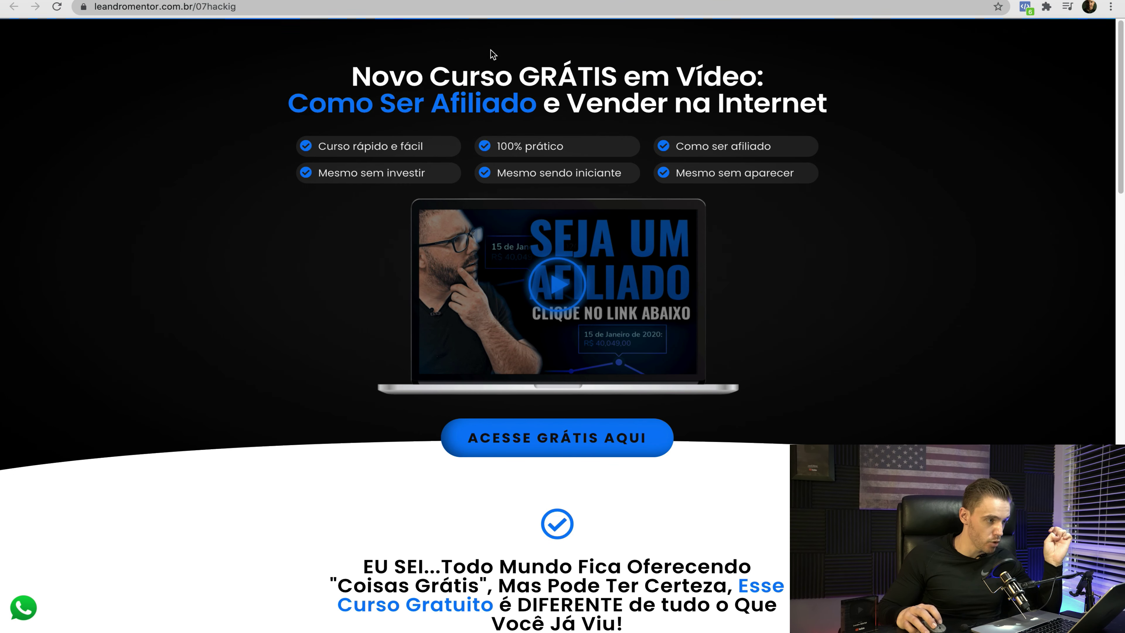
{"action": "left_click", "coordinate": [508, 9]}
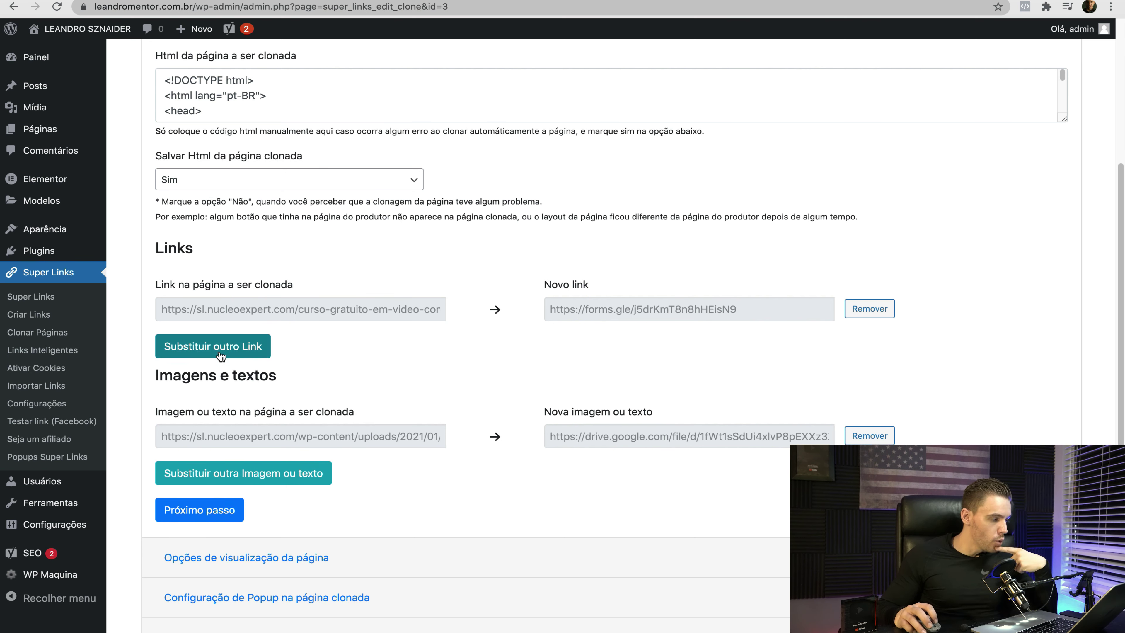
Step: Add a new empty image or text replacement row under Imagens e textos
{"action": "left_click", "coordinate": [223, 477]}
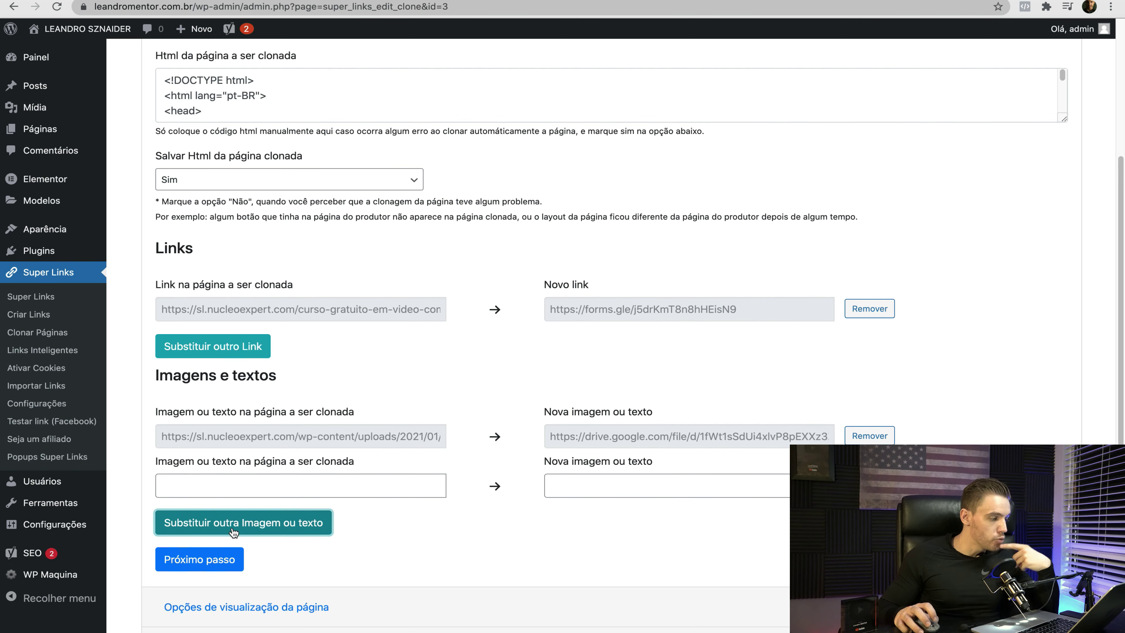
{"action": "left_click", "coordinate": [230, 488]}
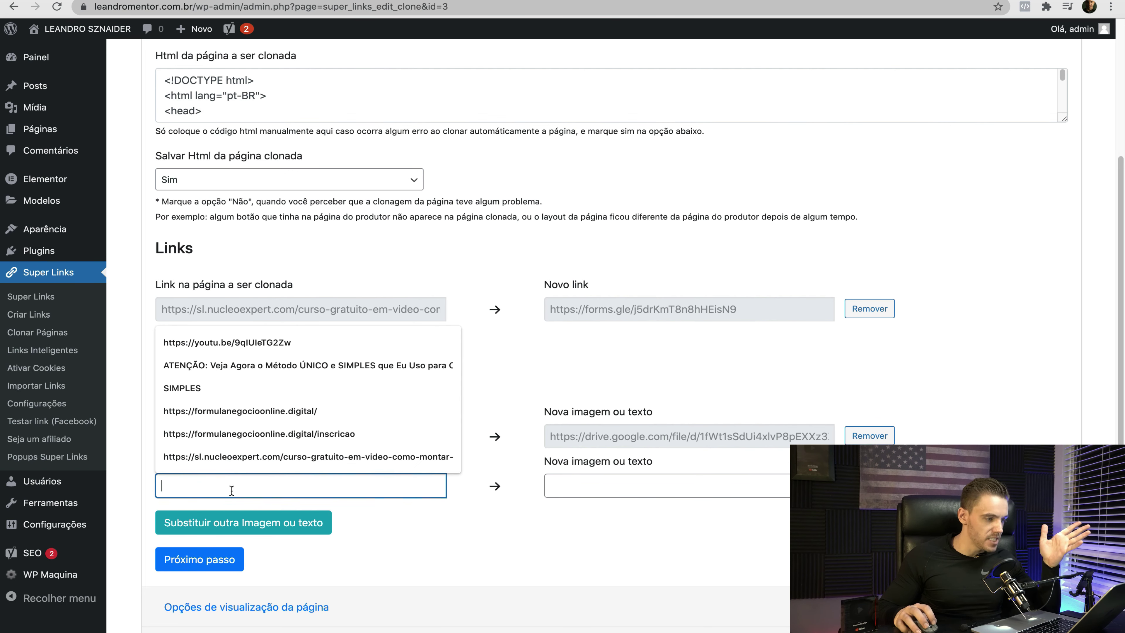
{"action": "left_click", "coordinate": [573, 350]}
Step: Copy the words "Novo Curso" from the main heading of the published /07hackig page
{"action": "left_click", "coordinate": [576, 1]}
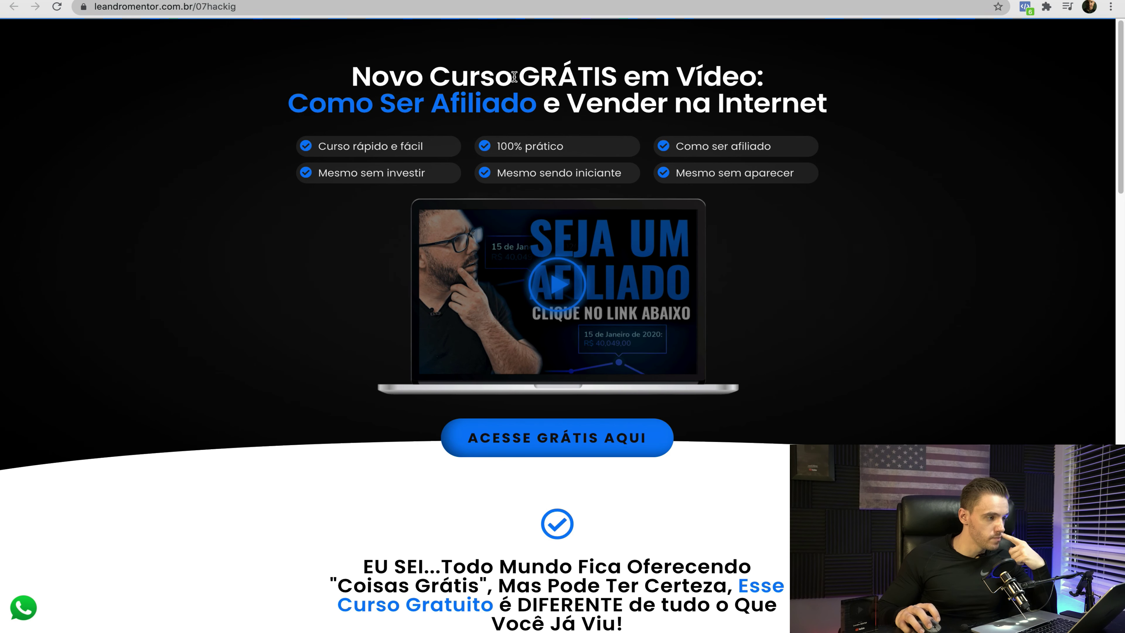
{"action": "left_click_drag", "start_coordinate": [514, 76], "coordinate": [351, 74]}
{"action": "right_click", "coordinate": [391, 73]}
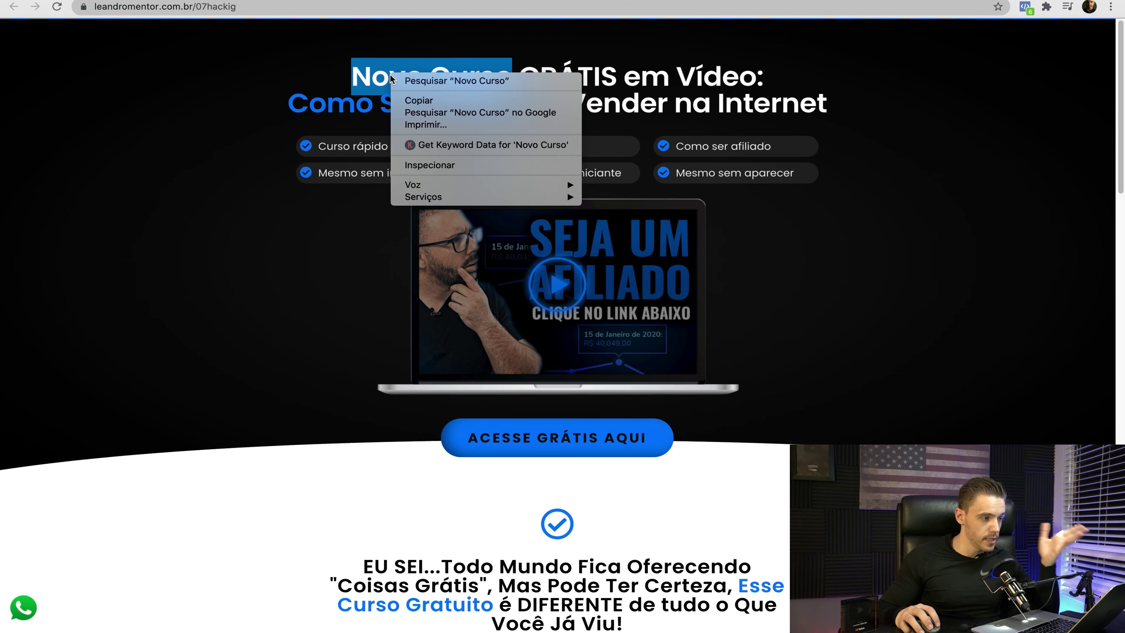
{"action": "left_click", "coordinate": [417, 101]}
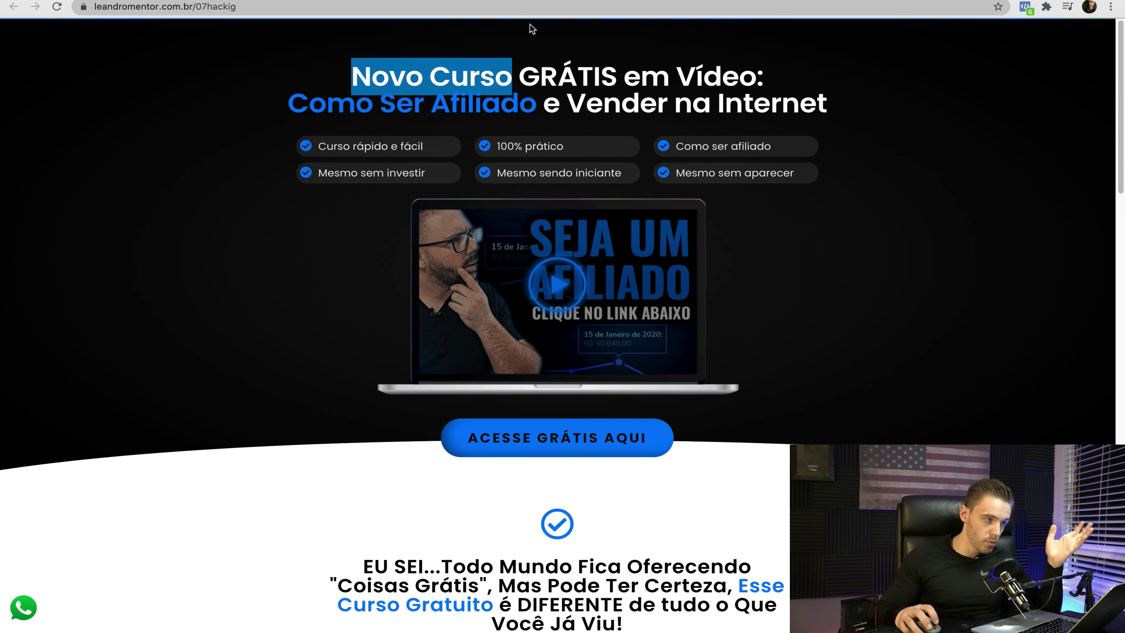
Step: Paste "Novo Curso" as the text to replace in the new Imagens e textos row
{"action": "left_click", "coordinate": [540, 2]}
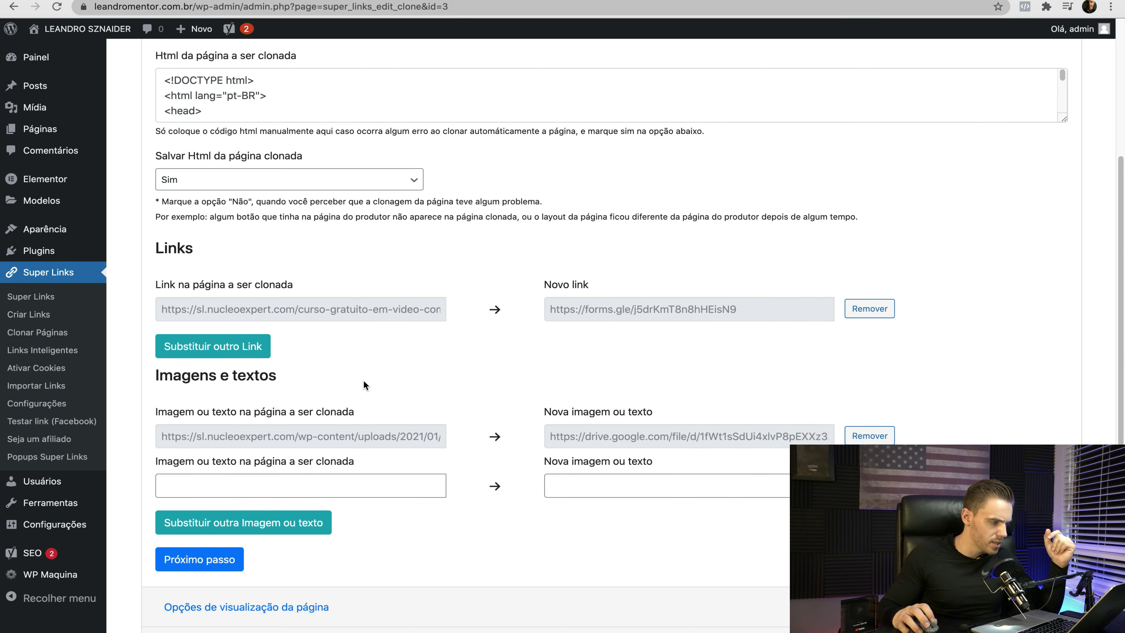
{"action": "scroll", "coordinate": [421, 392], "scroll_direction": "down", "scroll_amount": 1}
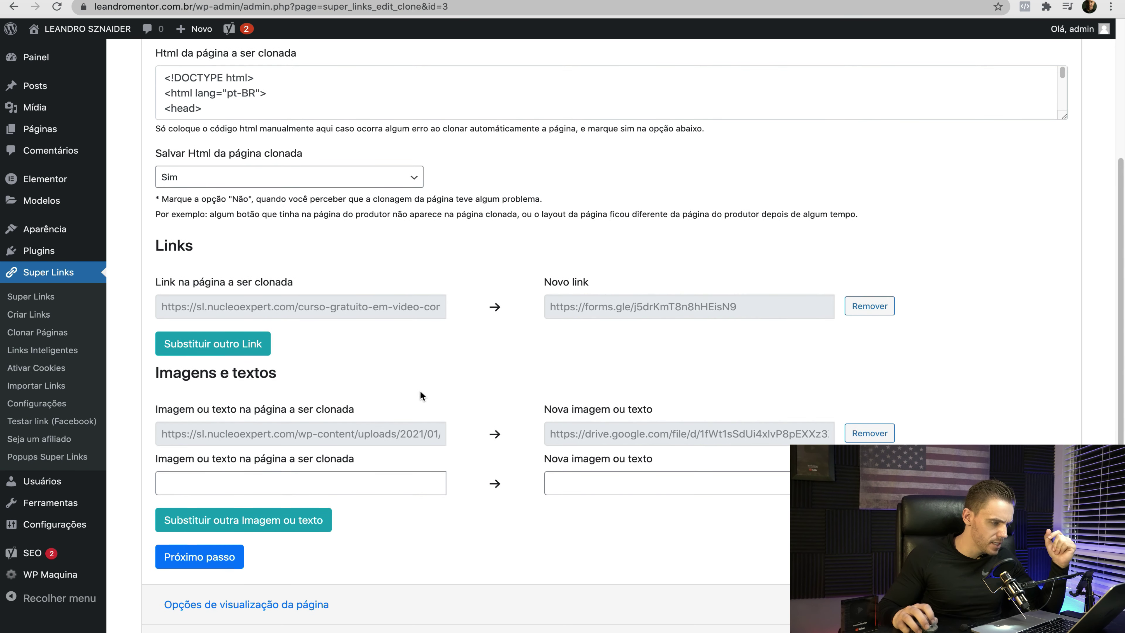
{"action": "left_click", "coordinate": [382, 487]}
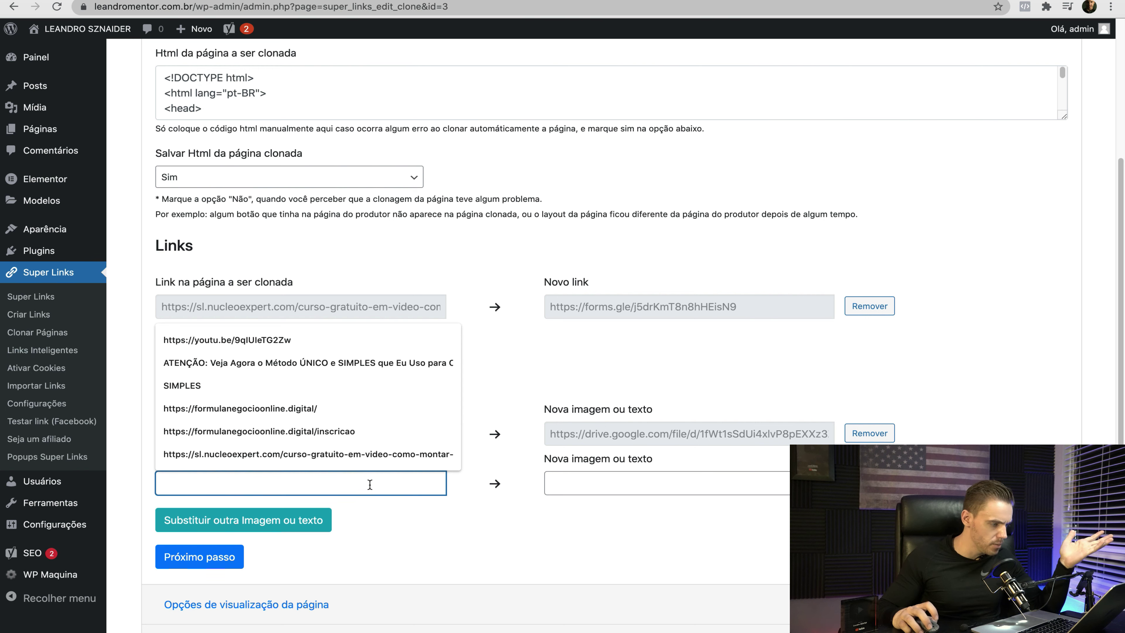
{"action": "right_click", "coordinate": [361, 483]}
{"action": "left_click", "coordinate": [443, 549]}
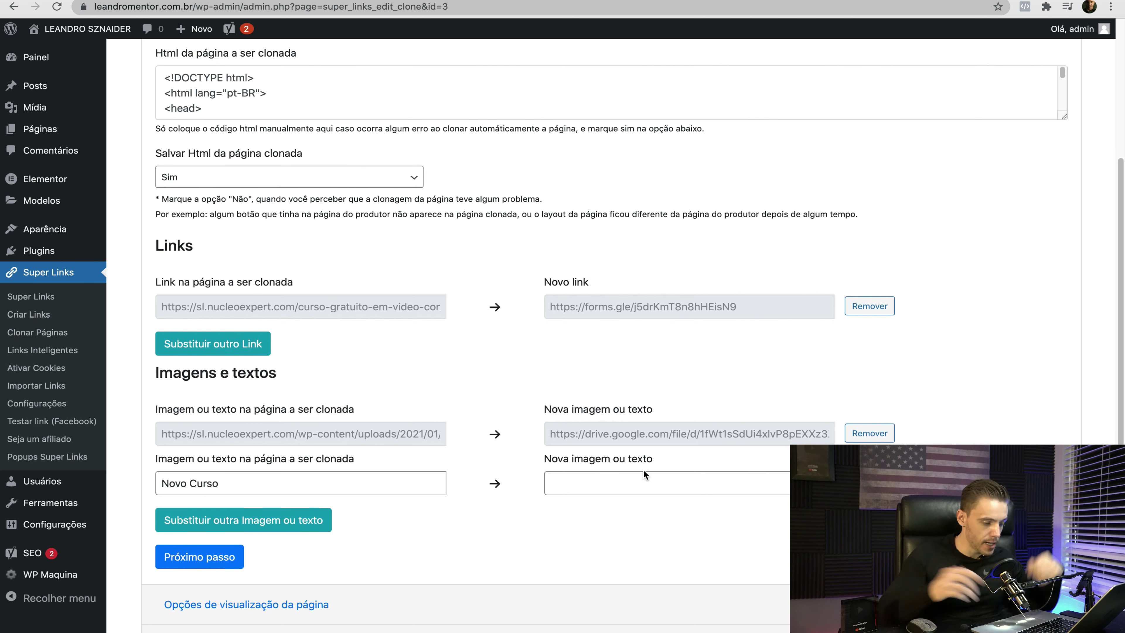
Step: Enter "nova tentativa" as the replacement text for "Novo Curso"
{"action": "left_click", "coordinate": [611, 485]}
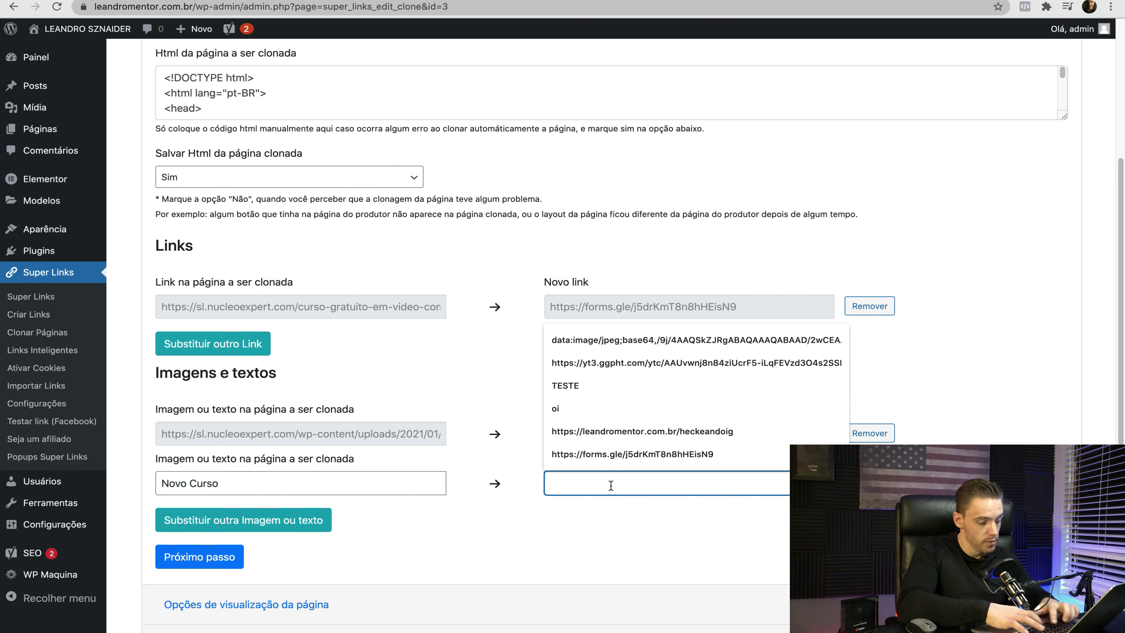
{"action": "type", "text": "nova tentativoa"}
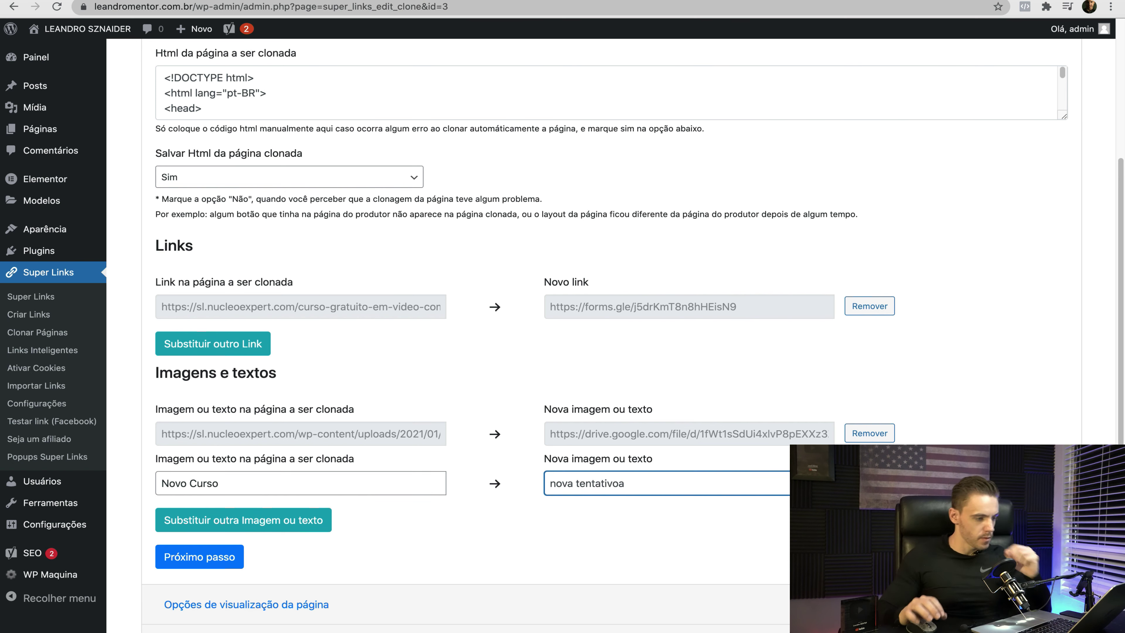
{"action": "key", "text": "BackSpace"}
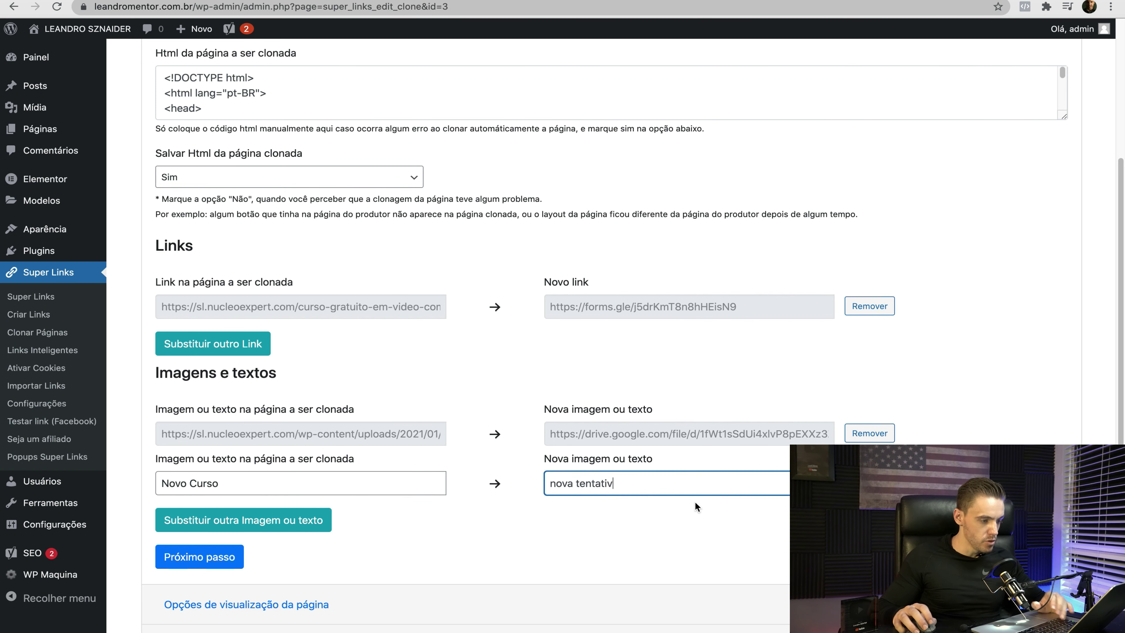
{"action": "type", "text": "A"}
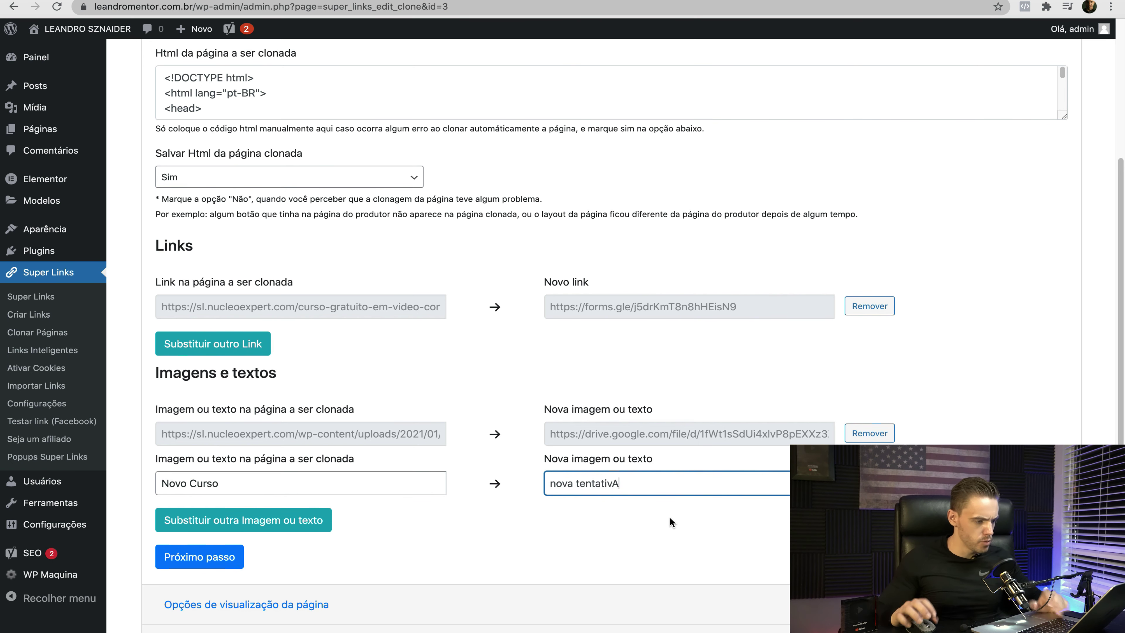
{"action": "key", "text": "BackSpace"}
{"action": "type", "text": "a"}
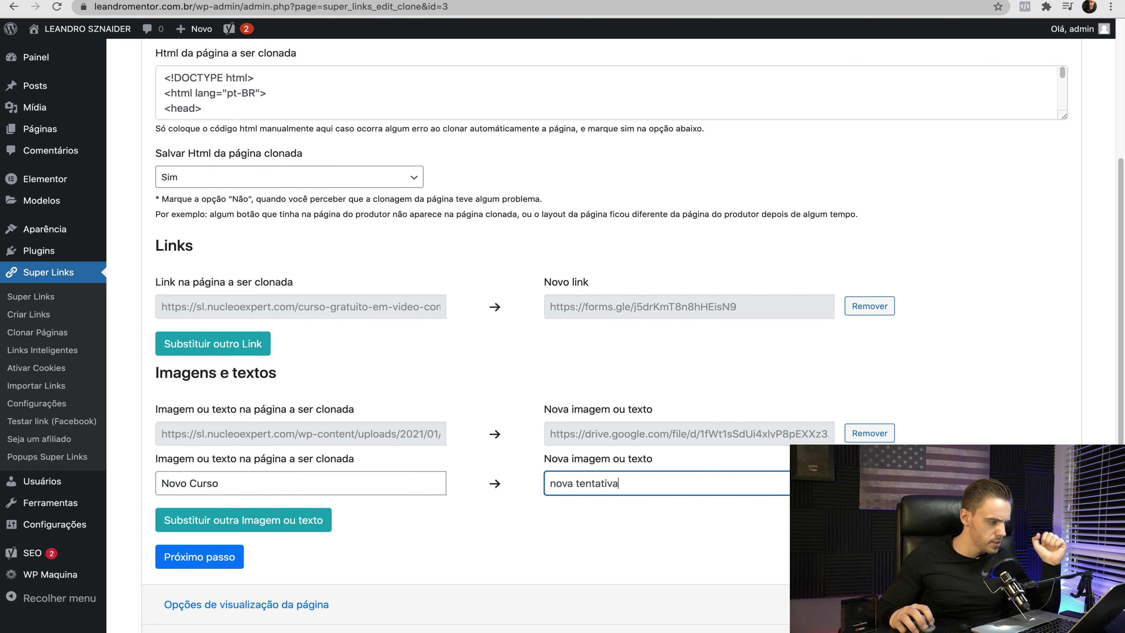
{"action": "left_click", "coordinate": [484, 537]}
Step: Save the changes to the cloned page
{"action": "scroll", "coordinate": [532, 535], "scroll_direction": "down", "scroll_amount": 3}
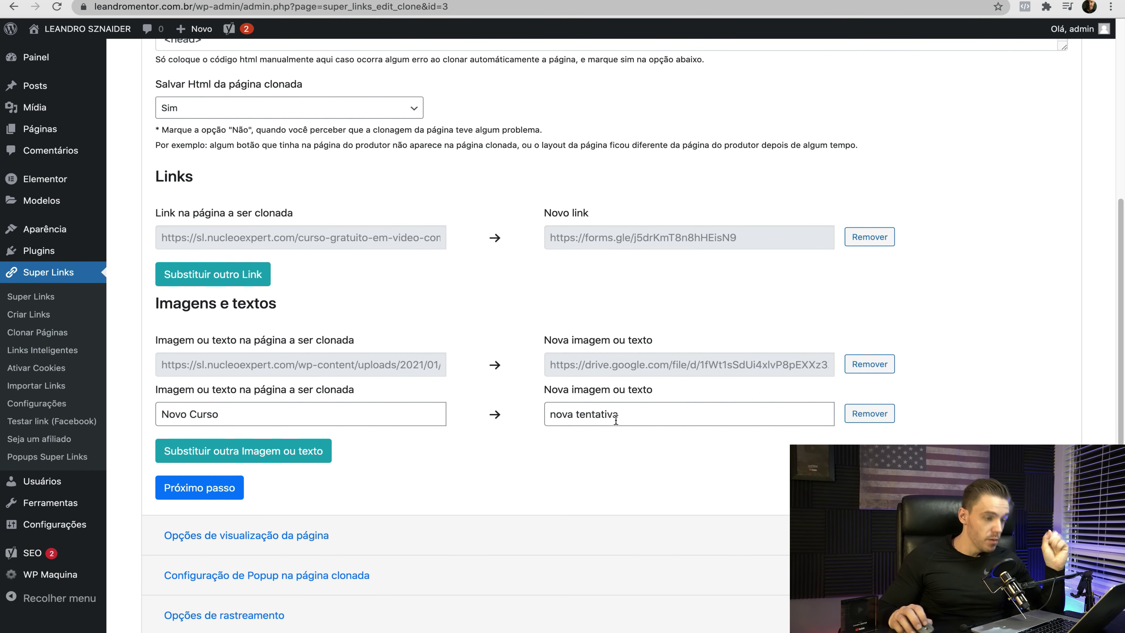
{"action": "scroll", "coordinate": [611, 310], "scroll_direction": "down", "scroll_amount": 5}
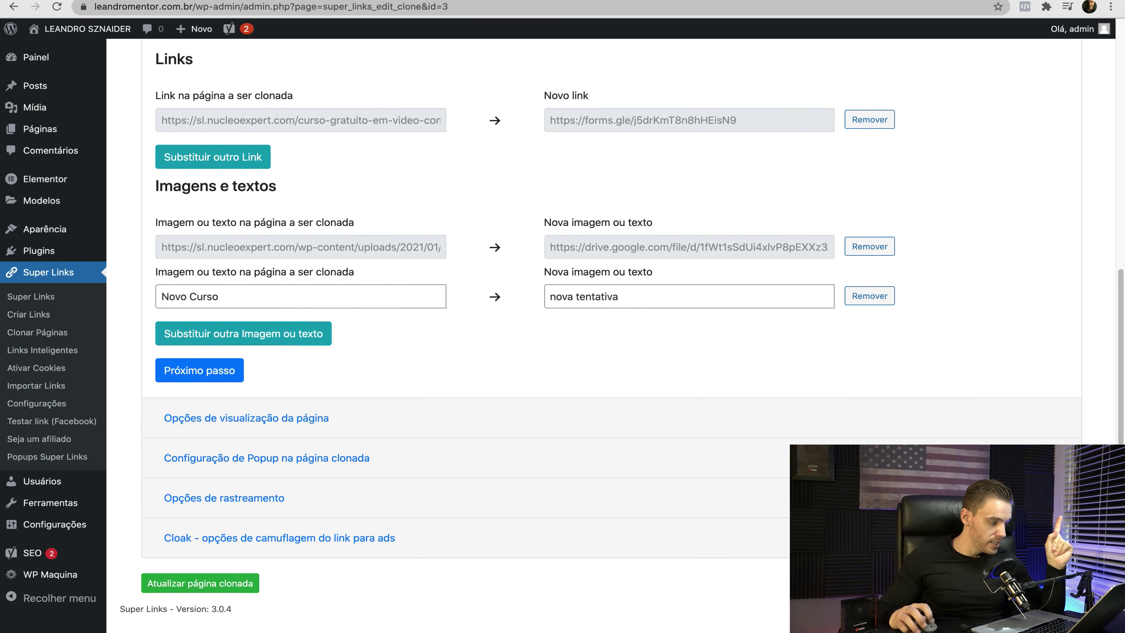
{"action": "left_click", "coordinate": [211, 585]}
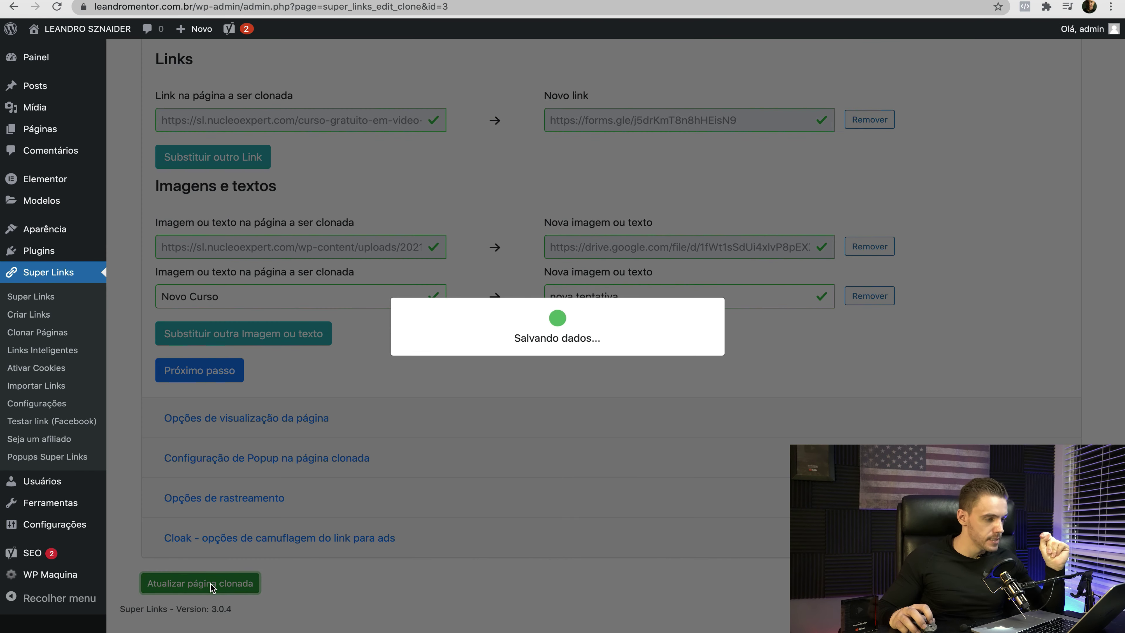
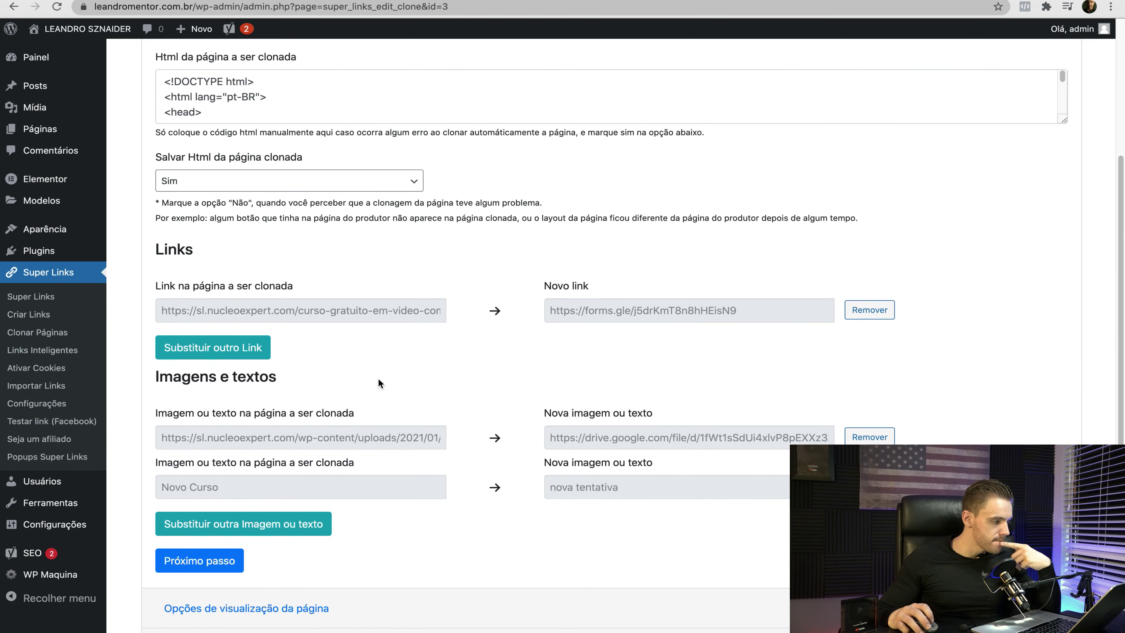
Step: Add another Imagens e textos replacement row and copy the full "EU SEI...Todo Mundo Fica Oferecendo" heading from the published /07hackig page
{"action": "left_click", "coordinate": [313, 535]}
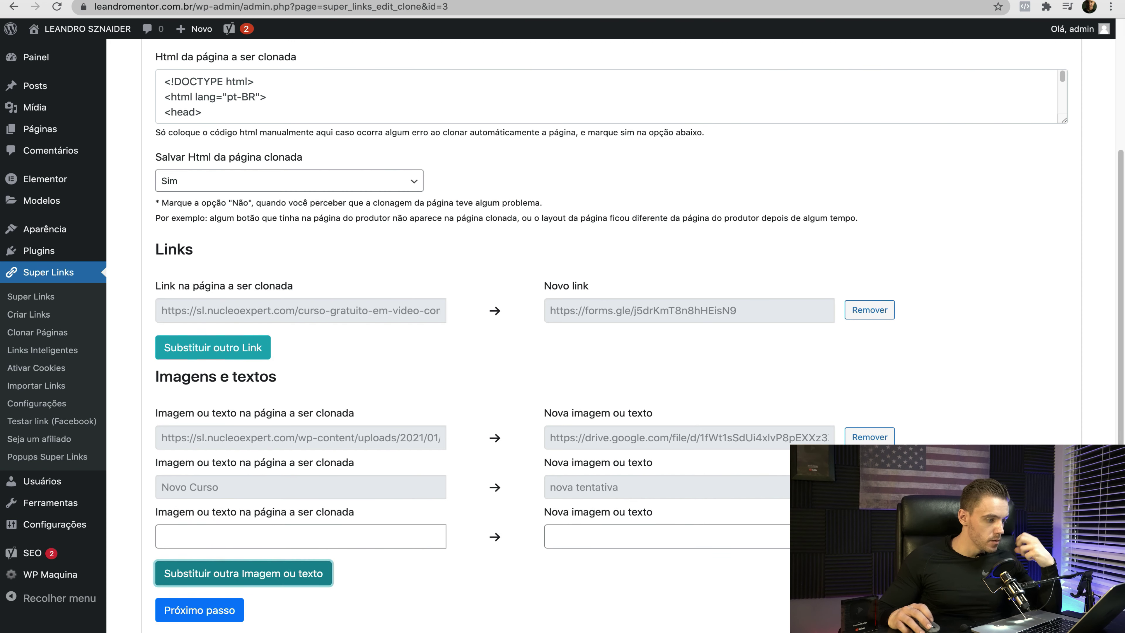
{"action": "key", "text": "ctrl+Tab"}
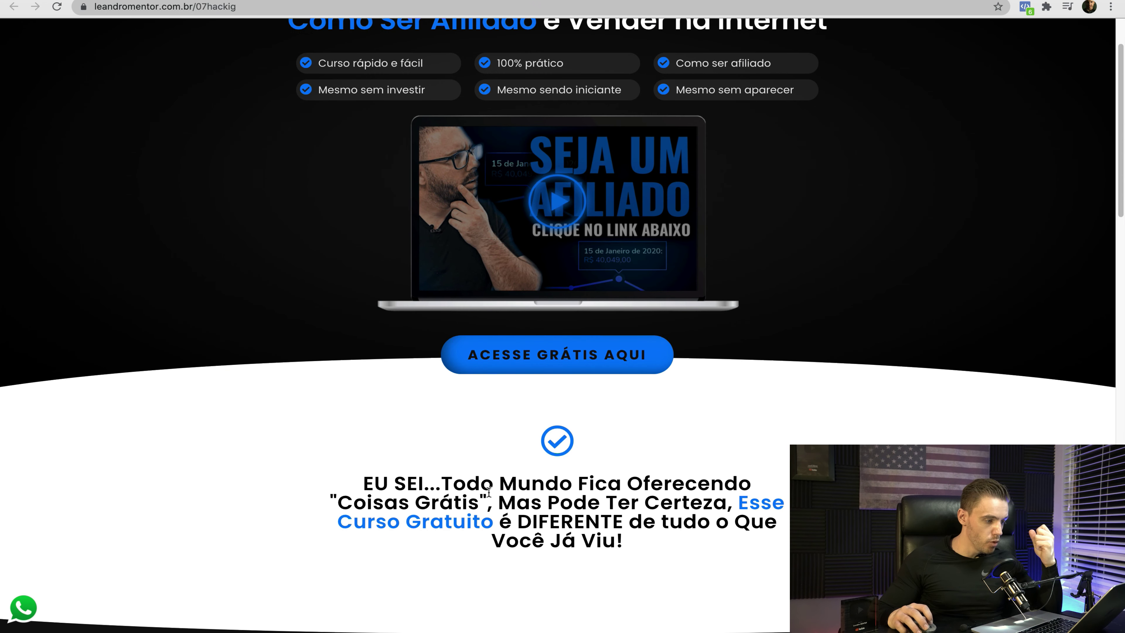
{"action": "left_click_drag", "start_coordinate": [624, 550], "coordinate": [360, 485]}
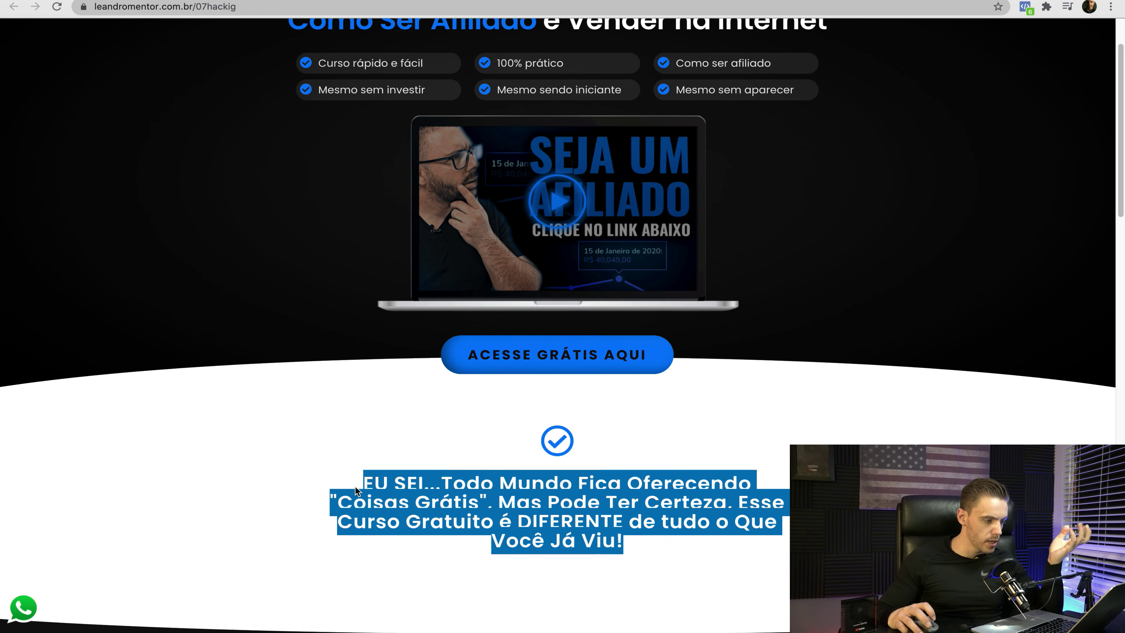
{"action": "right_click", "coordinate": [430, 494]}
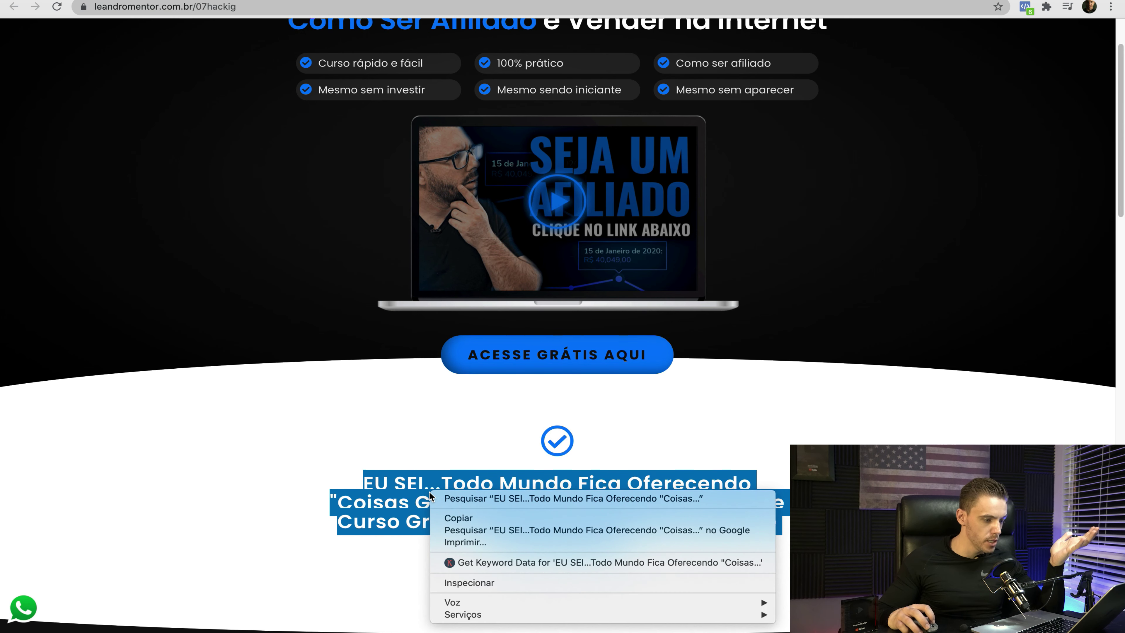
{"action": "left_click", "coordinate": [449, 517]}
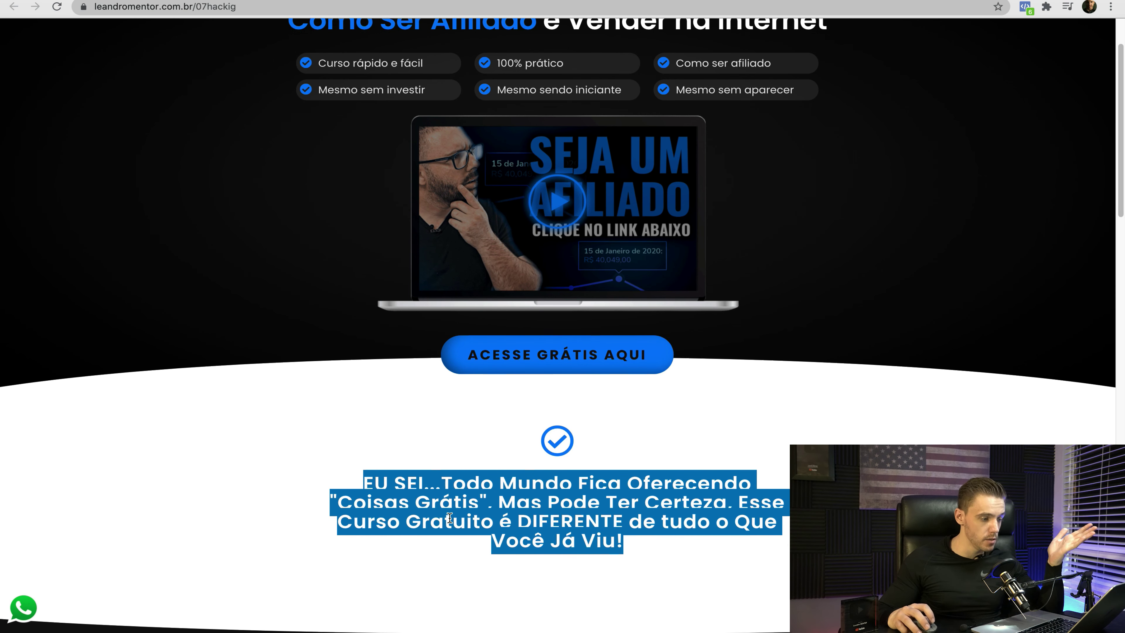
{"action": "right_click", "coordinate": [542, 554]}
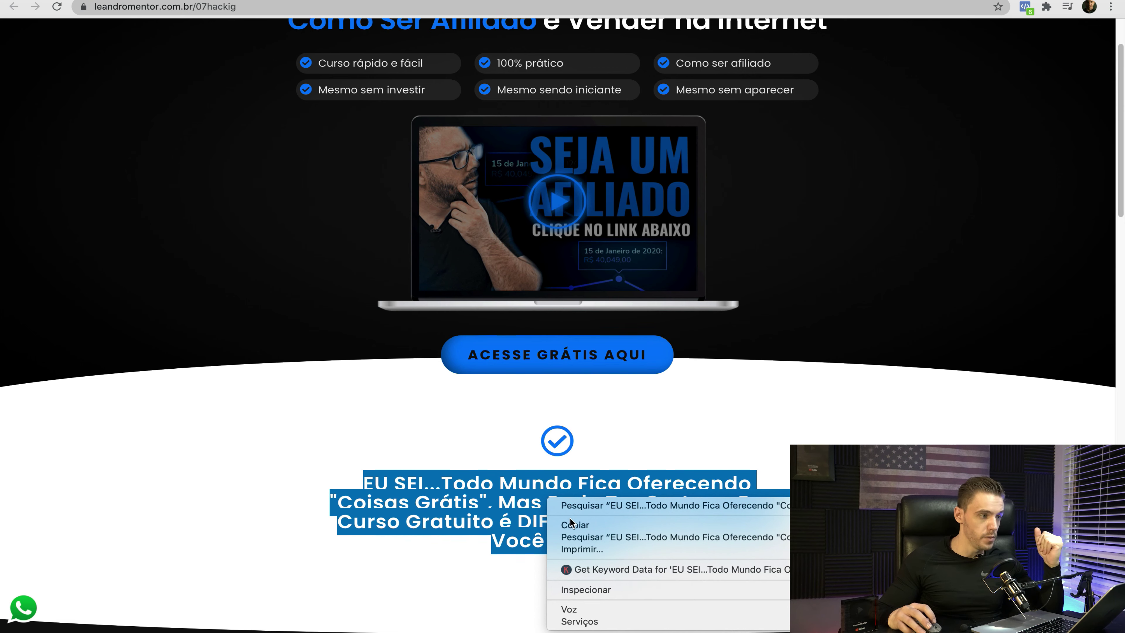
{"action": "left_click", "coordinate": [551, 525]}
Step: Paste the copied "EU SEI..." heading as the text to replace in the new Imagens e textos row
{"action": "key", "text": "ctrl+Tab"}
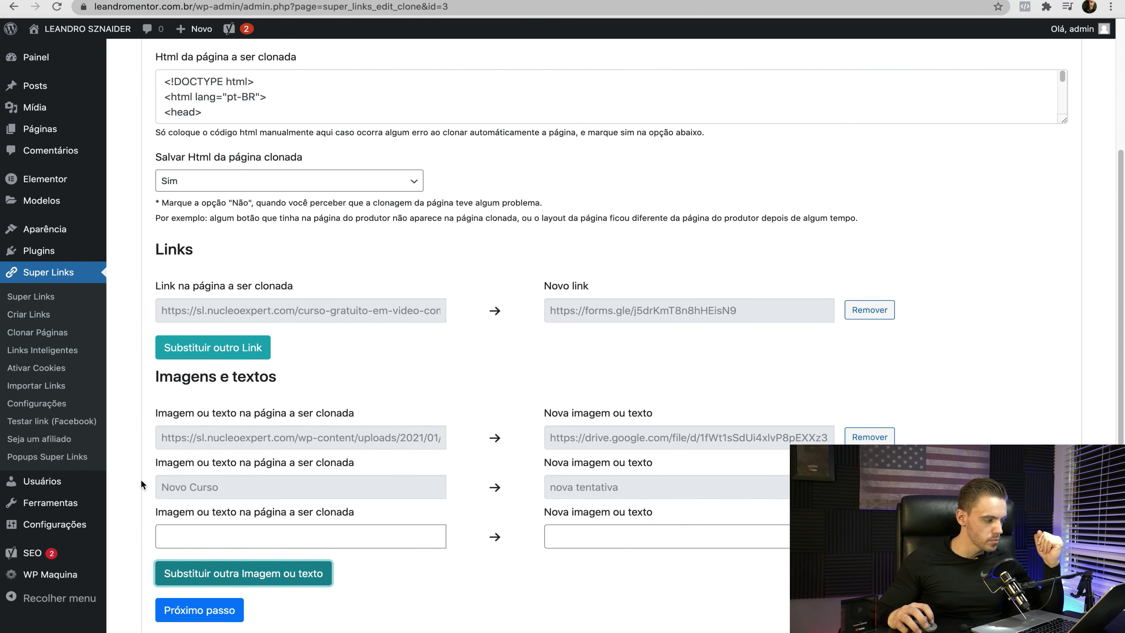
{"action": "left_click", "coordinate": [177, 534]}
{"action": "right_click", "coordinate": [177, 534]}
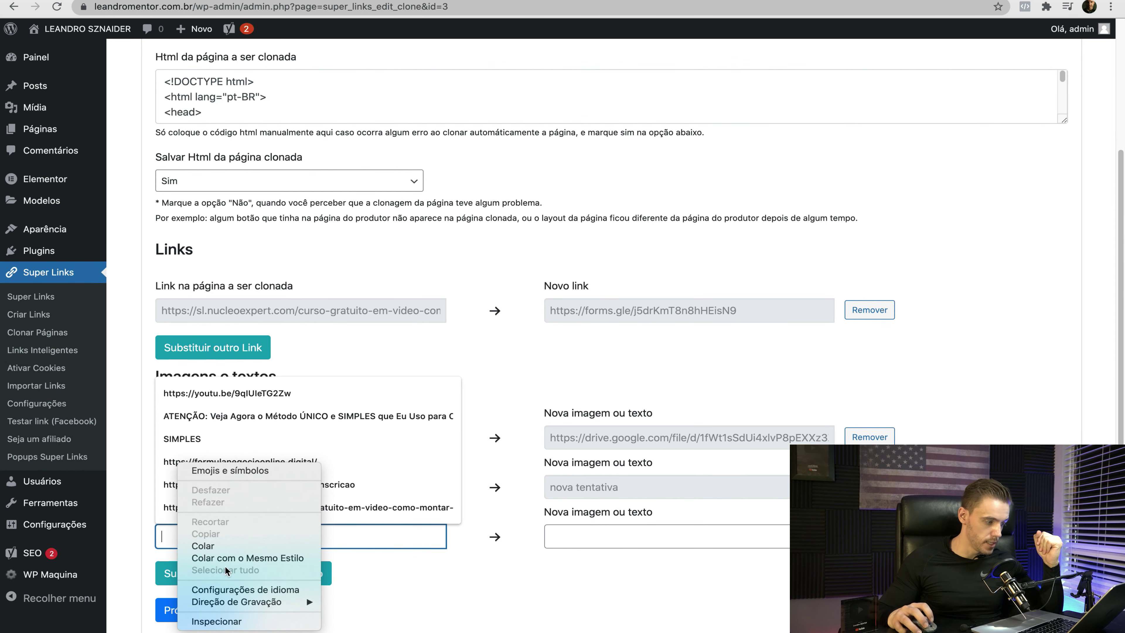
{"action": "left_click", "coordinate": [225, 547]}
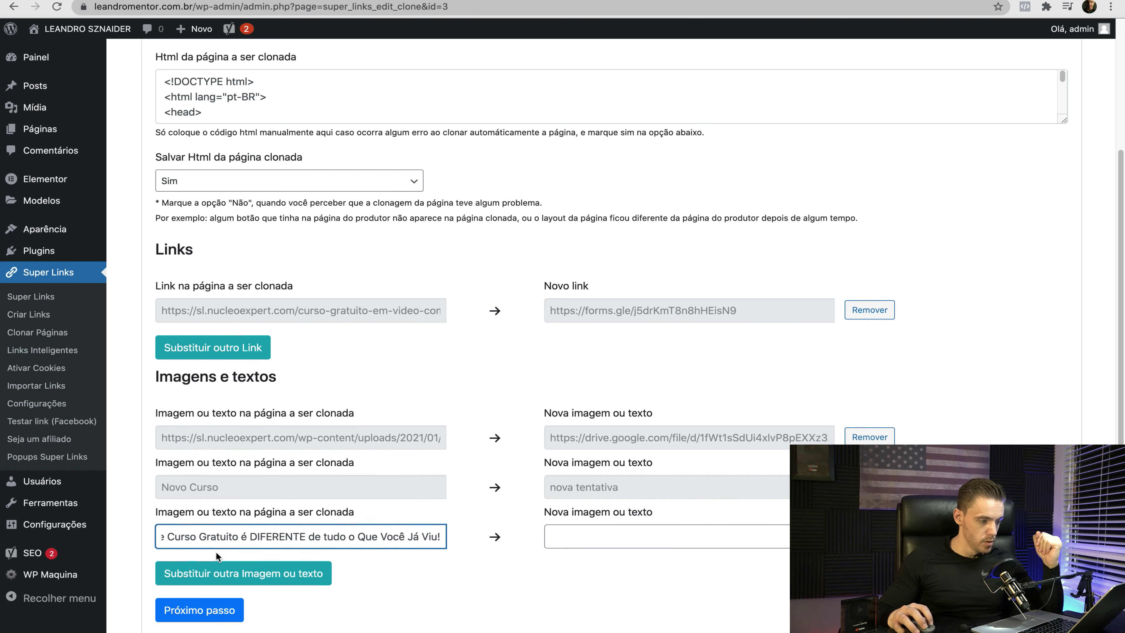
{"action": "key", "text": "Tab"}
Step: Enter the mentor's brand name in lowercase as the replacement text for the "EU SEI..." heading
{"action": "left_click", "coordinate": [581, 540]}
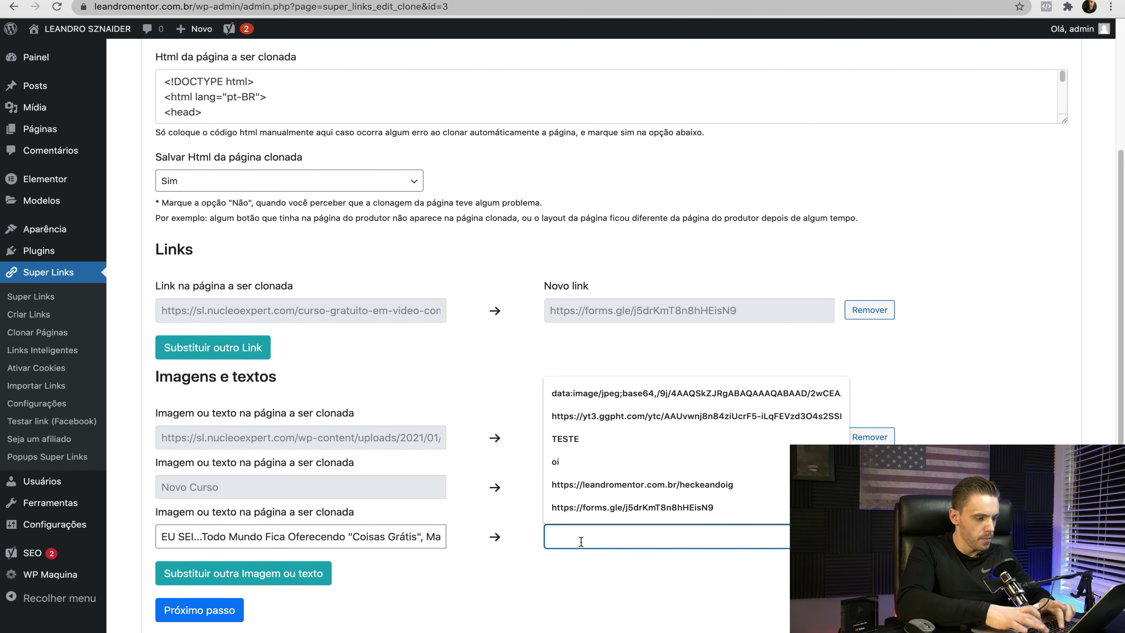
{"action": "type", "text": "lean"}
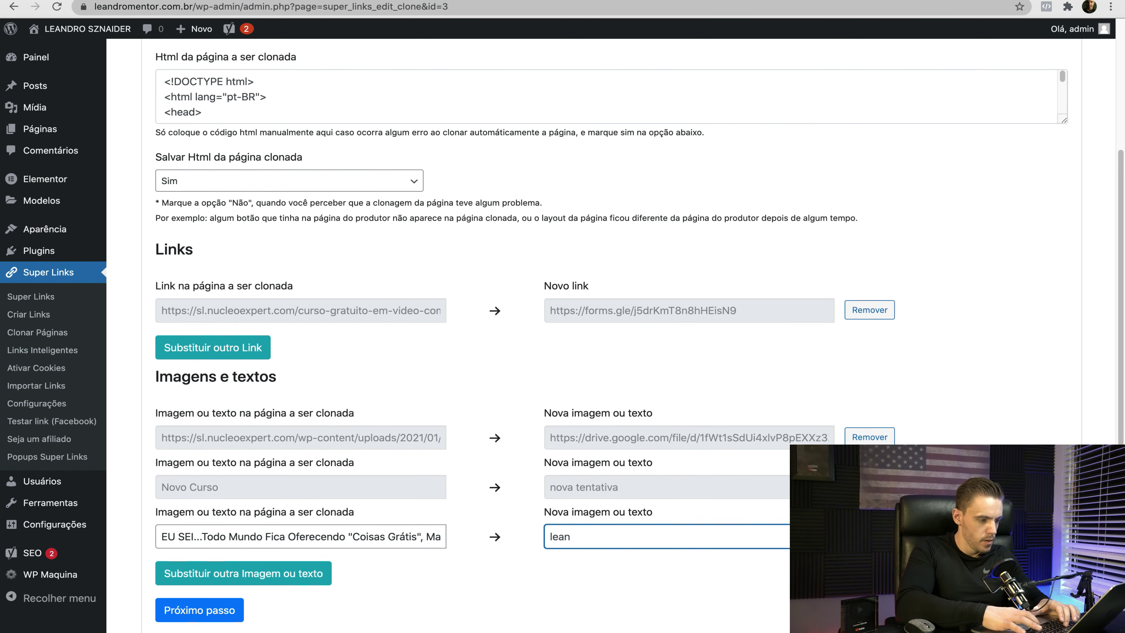
{"action": "type", "text": "dro "}
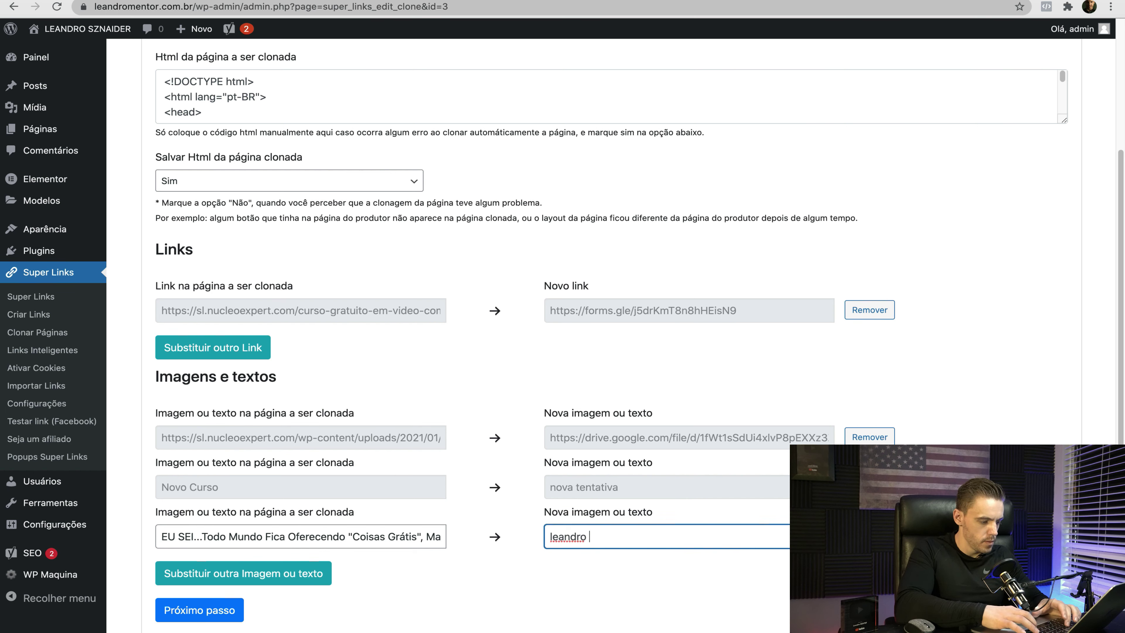
{"action": "type", "text": ",entor"}
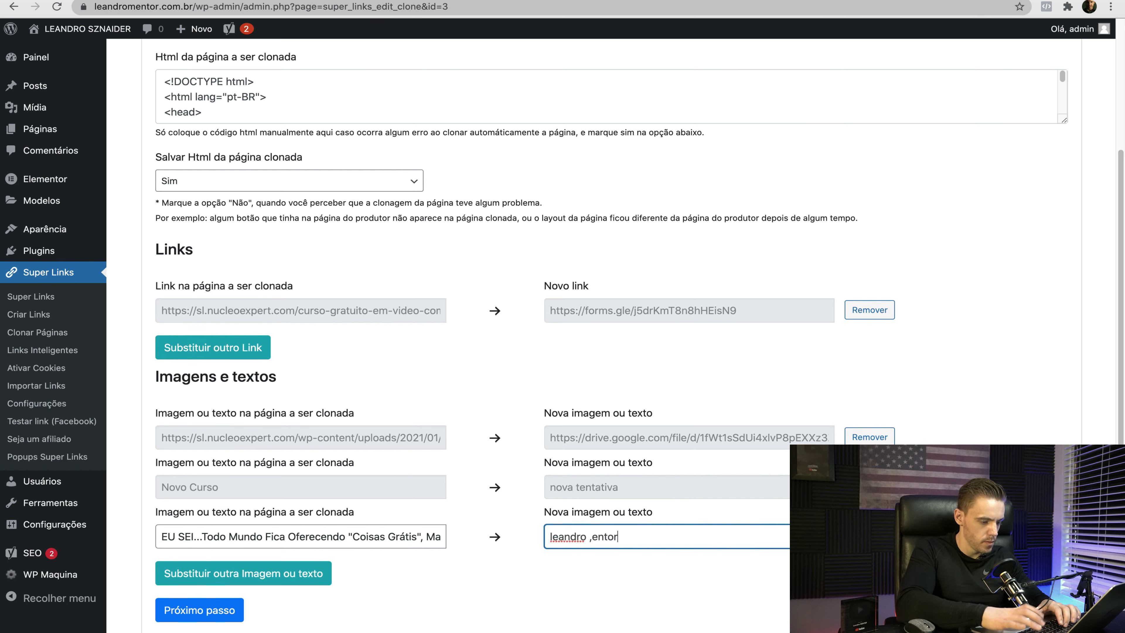
{"action": "key", "text": "BackSpace"}
{"action": "key", "text": "BackSpace"}
{"action": "key", "text": "BackSpace"}
{"action": "key", "text": "BackSpace"}
{"action": "key", "text": "BackSpace"}
{"action": "key", "text": "BackSpace"}
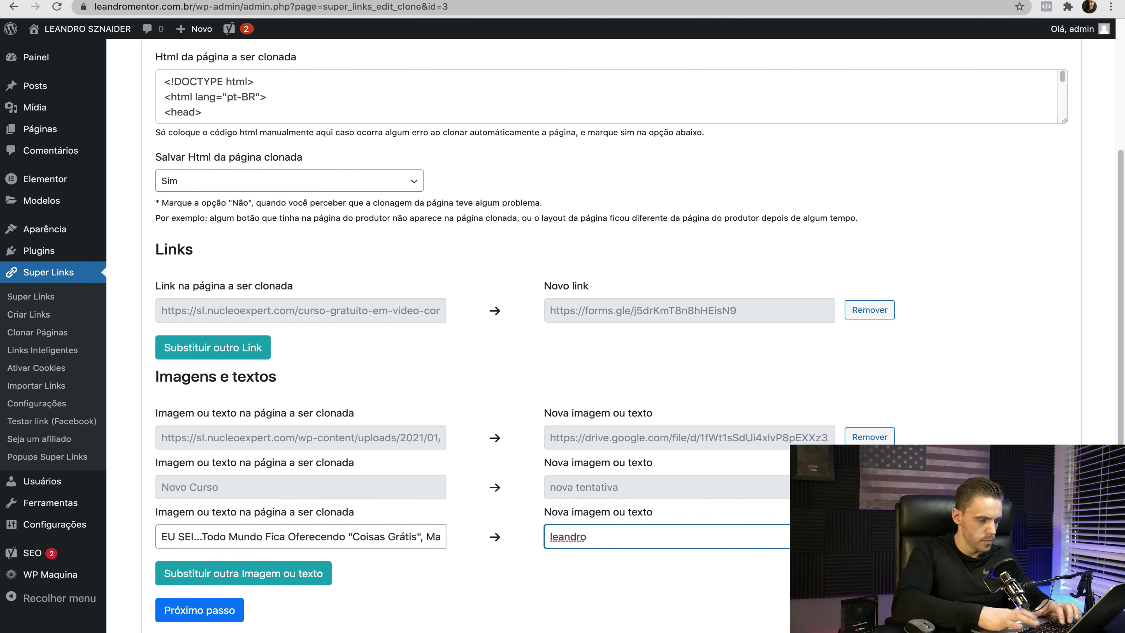
{"action": "type", "text": "mentor"}
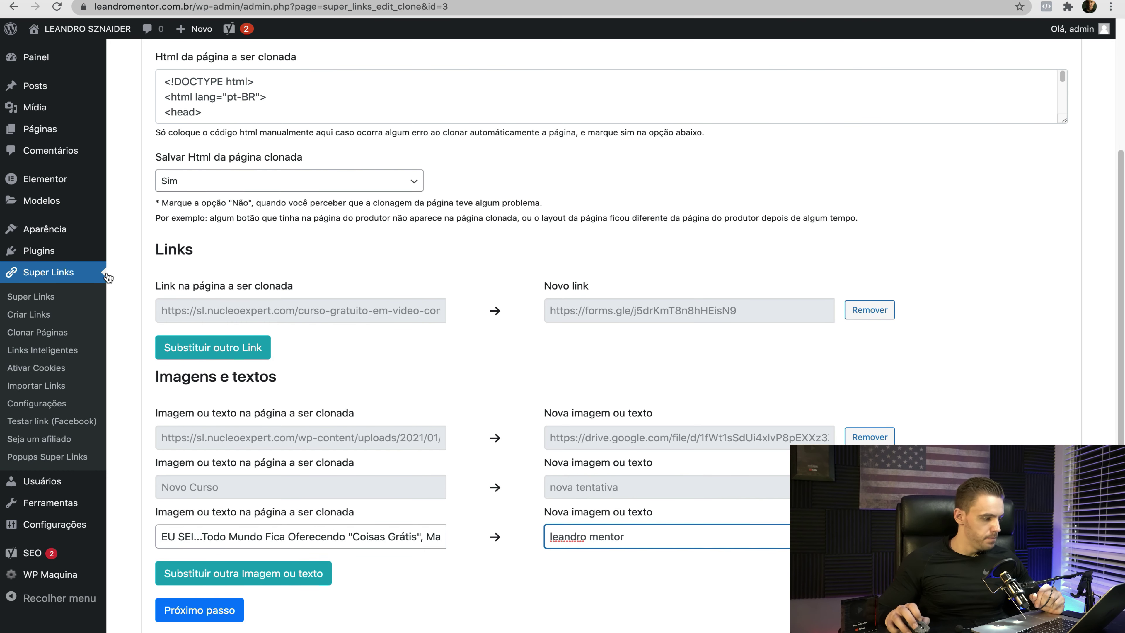
Step: Save the cloned page with the new heading replacement
{"action": "left_click", "coordinate": [526, 530]}
{"action": "scroll", "coordinate": [526, 531], "scroll_direction": "down", "scroll_amount": 2}
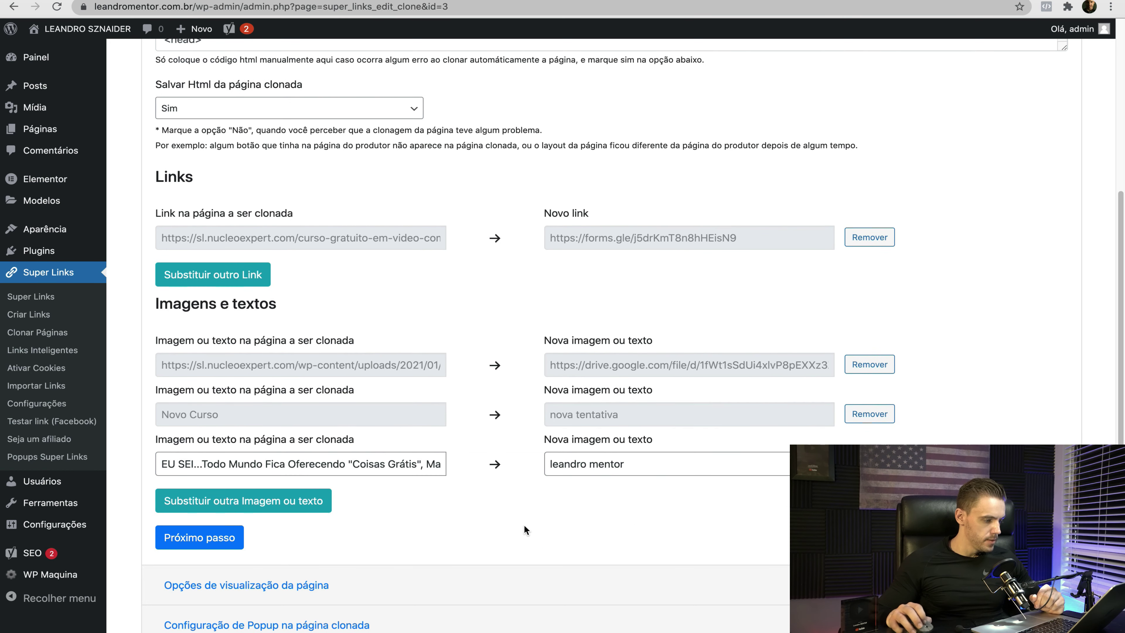
{"action": "left_click", "coordinate": [240, 549]}
{"action": "left_click", "coordinate": [240, 583]}
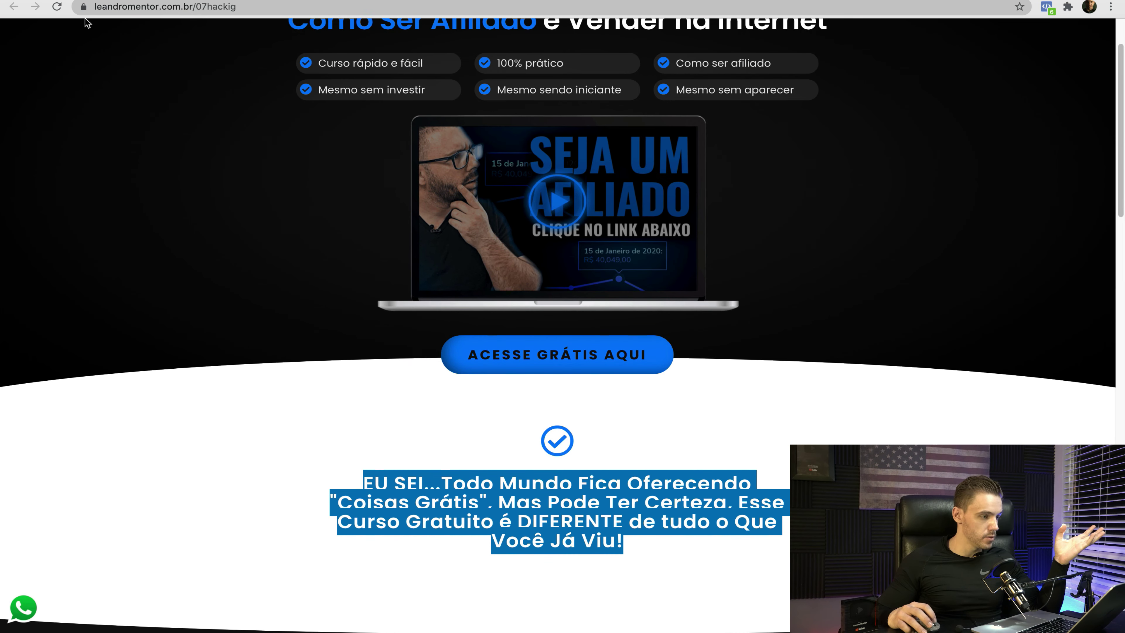
Step: Reload the published page, reopen /07hackig from the cloned pages list, and check whether the "EU SEI..." heading was replaced
{"action": "left_click", "coordinate": [56, 7]}
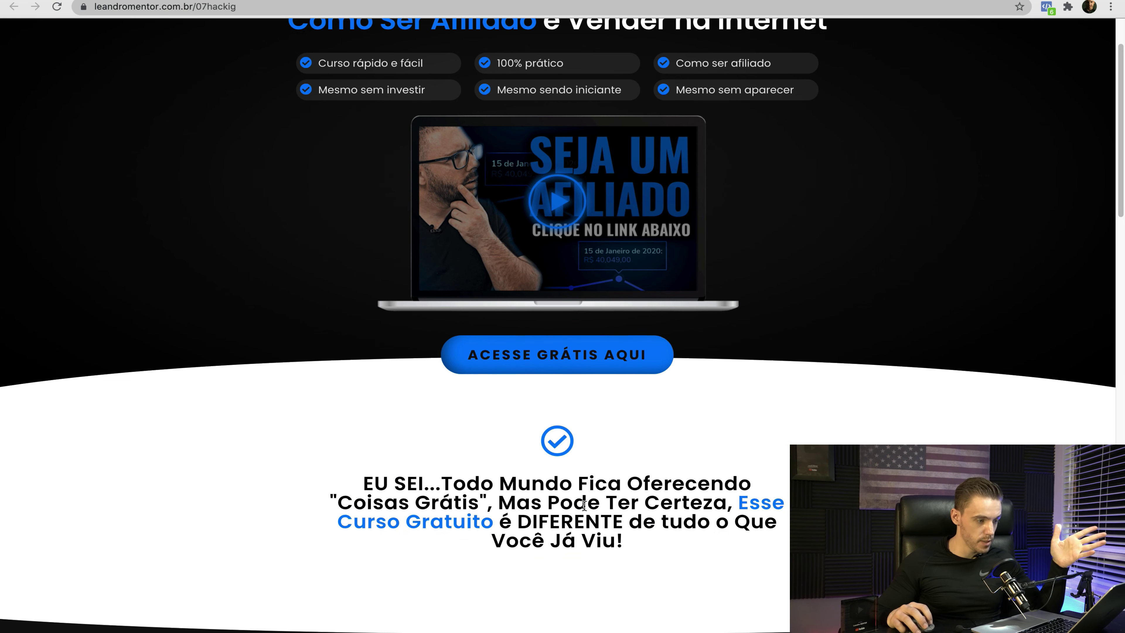
{"action": "left_click", "coordinate": [531, 1]}
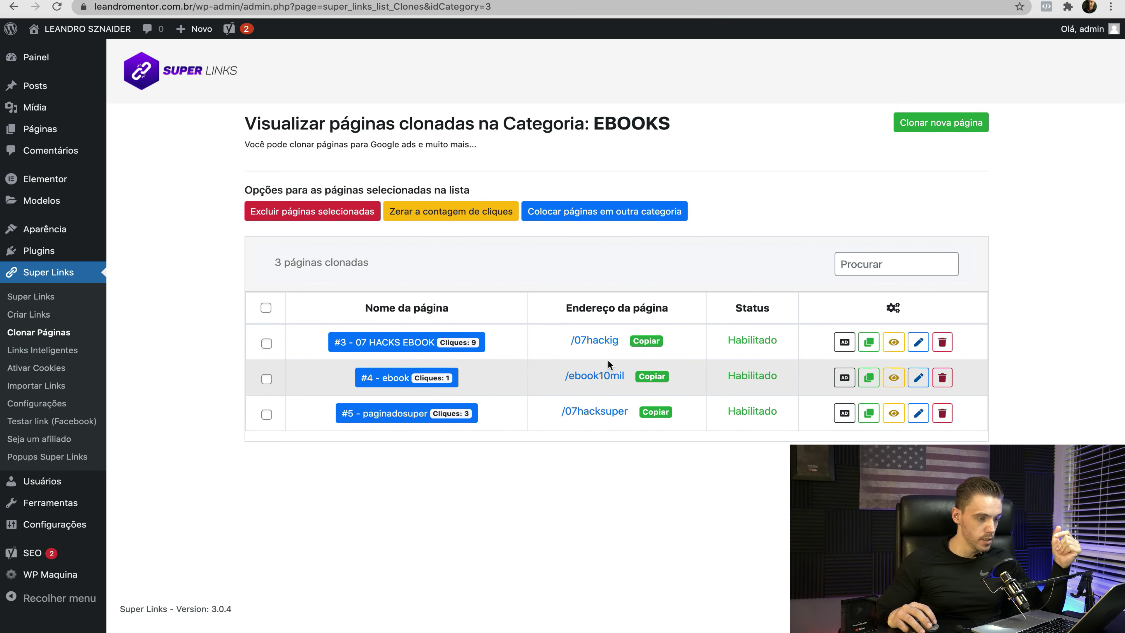
{"action": "mouse_move", "coordinate": [593, 346]}
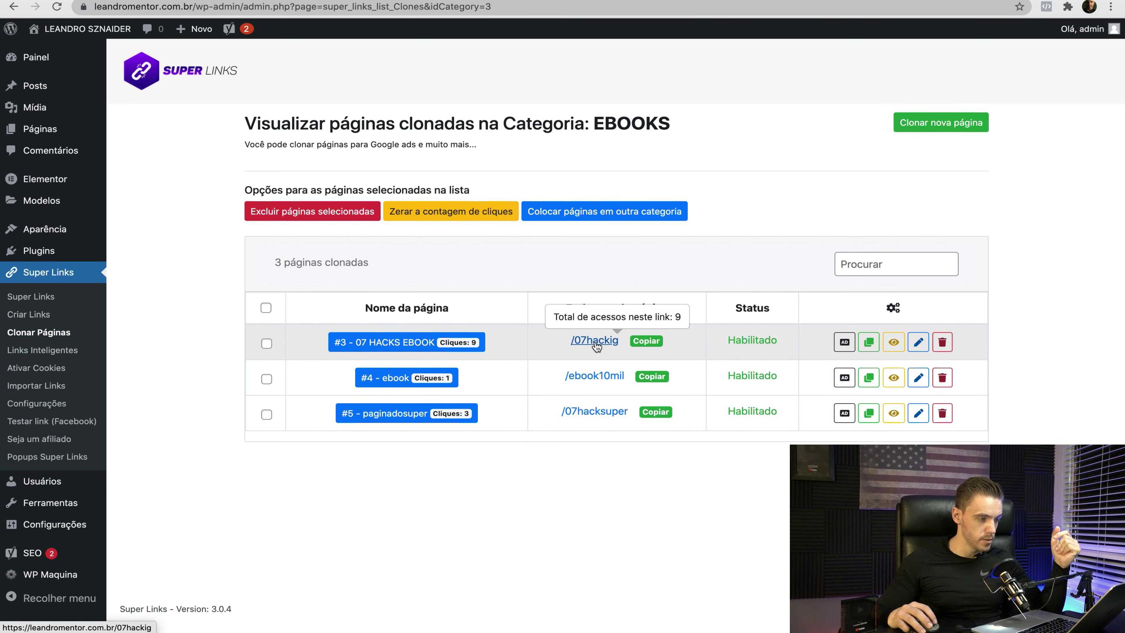
{"action": "left_click", "coordinate": [595, 344]}
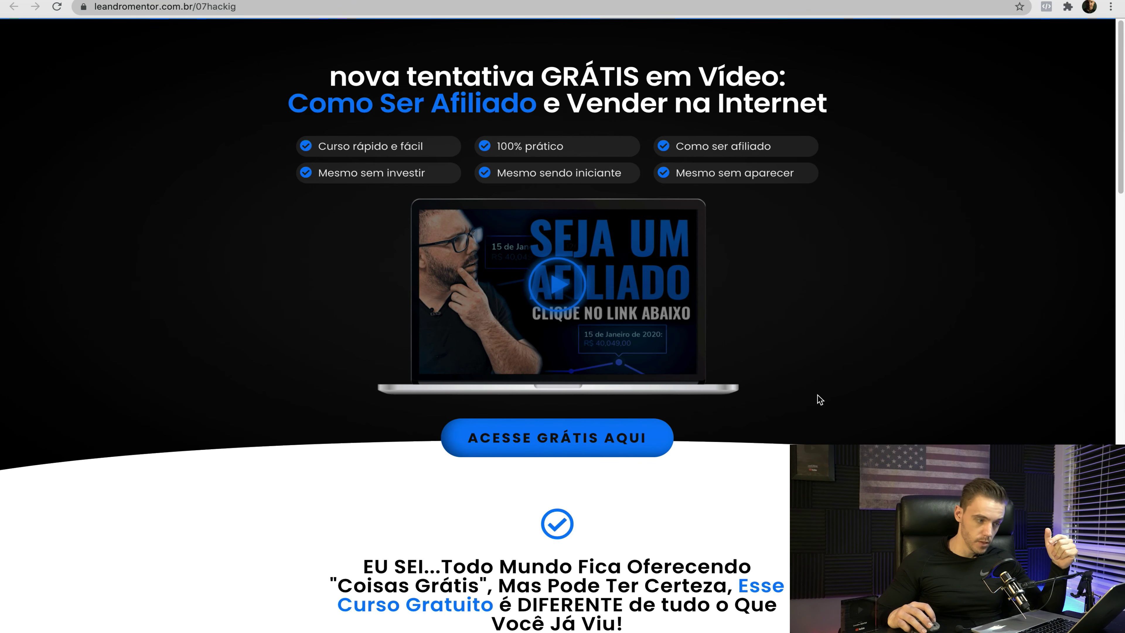
{"action": "scroll", "coordinate": [816, 396], "scroll_direction": "down", "scroll_amount": 5}
{"action": "left_click_drag", "start_coordinate": [642, 375], "coordinate": [276, 331]}
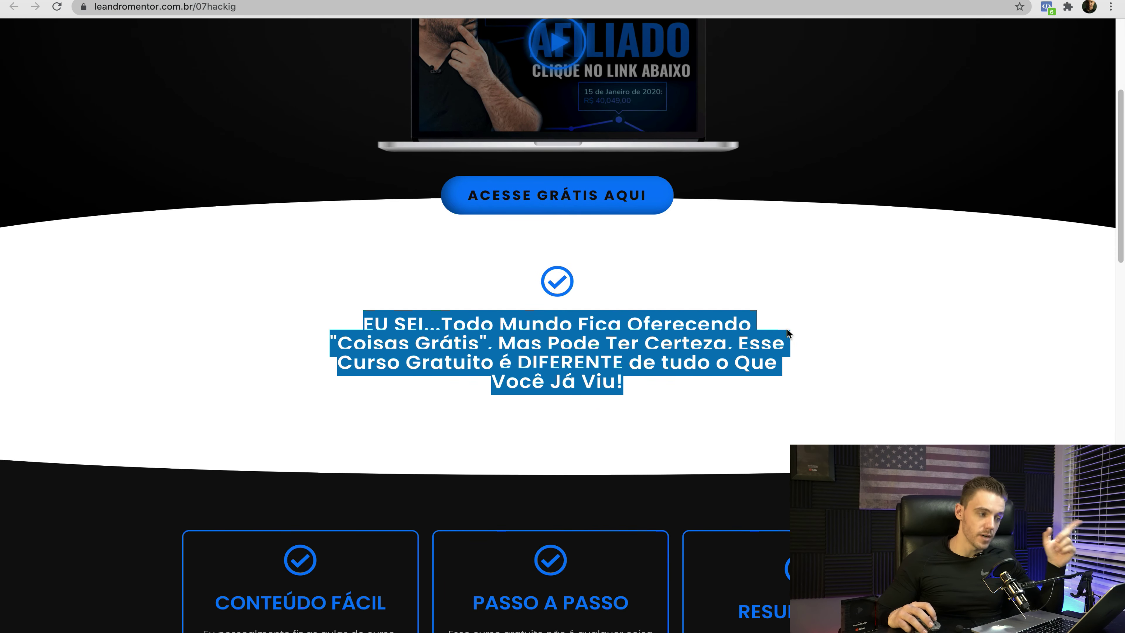
{"action": "left_click", "coordinate": [594, 364]}
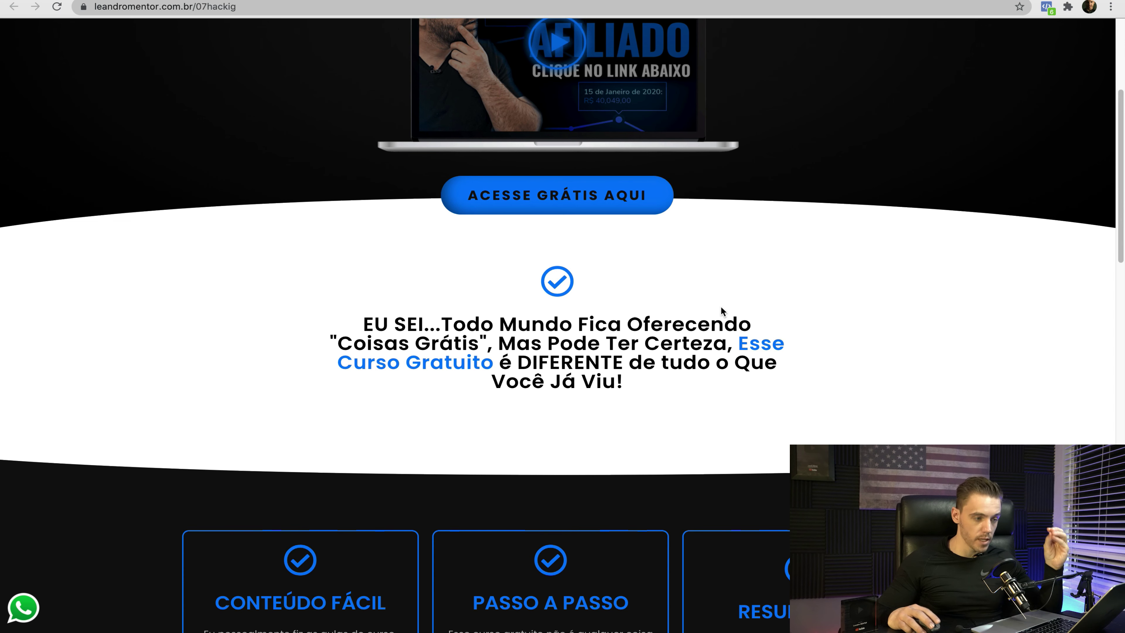
{"action": "scroll", "coordinate": [717, 335], "scroll_direction": "up", "scroll_amount": 1}
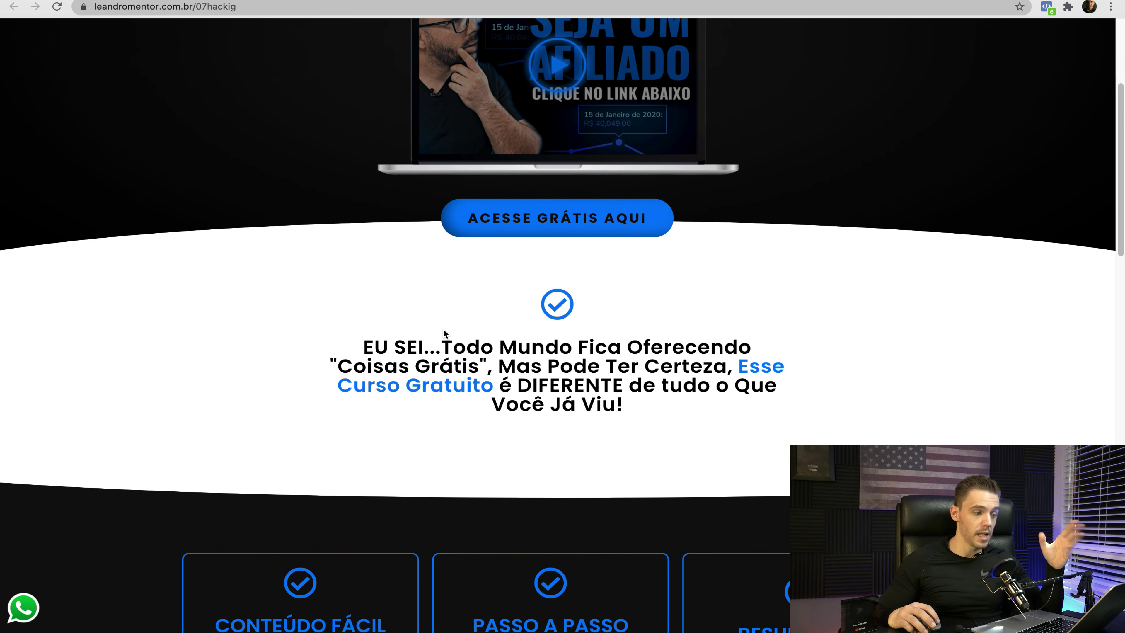
{"action": "scroll", "coordinate": [809, 389], "scroll_direction": "up", "scroll_amount": 2}
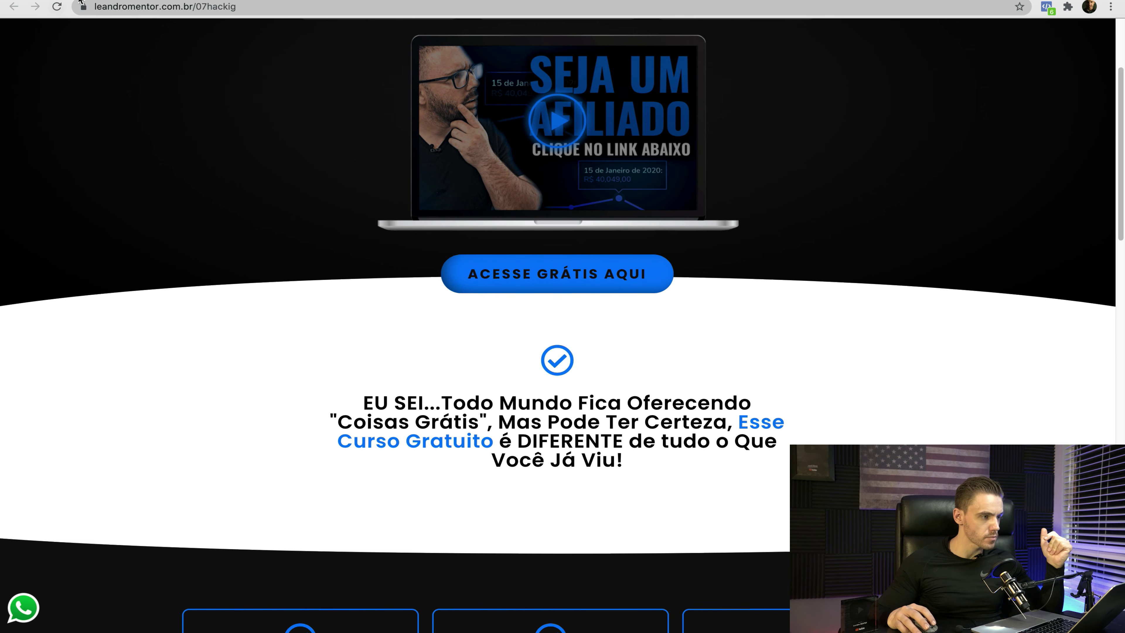
Step: Copy the single word "Oferecendo" from the "EU SEI..." heading on the published /07hackig page
{"action": "left_click", "coordinate": [528, 2]}
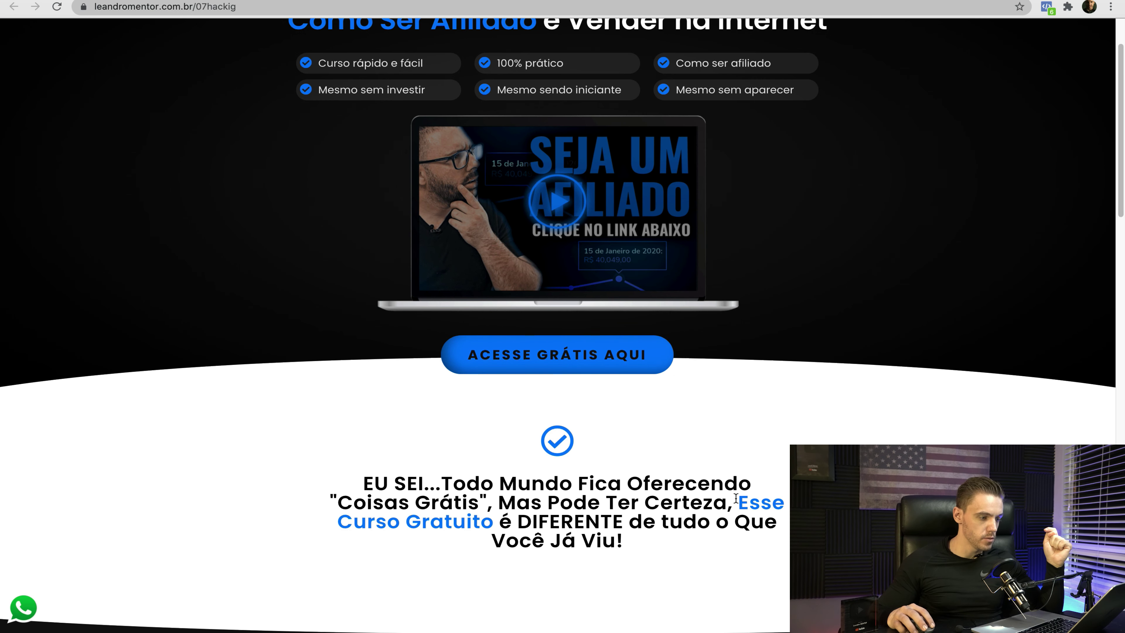
{"action": "left_click_drag", "start_coordinate": [751, 480], "coordinate": [631, 481]}
{"action": "right_click", "coordinate": [633, 479]}
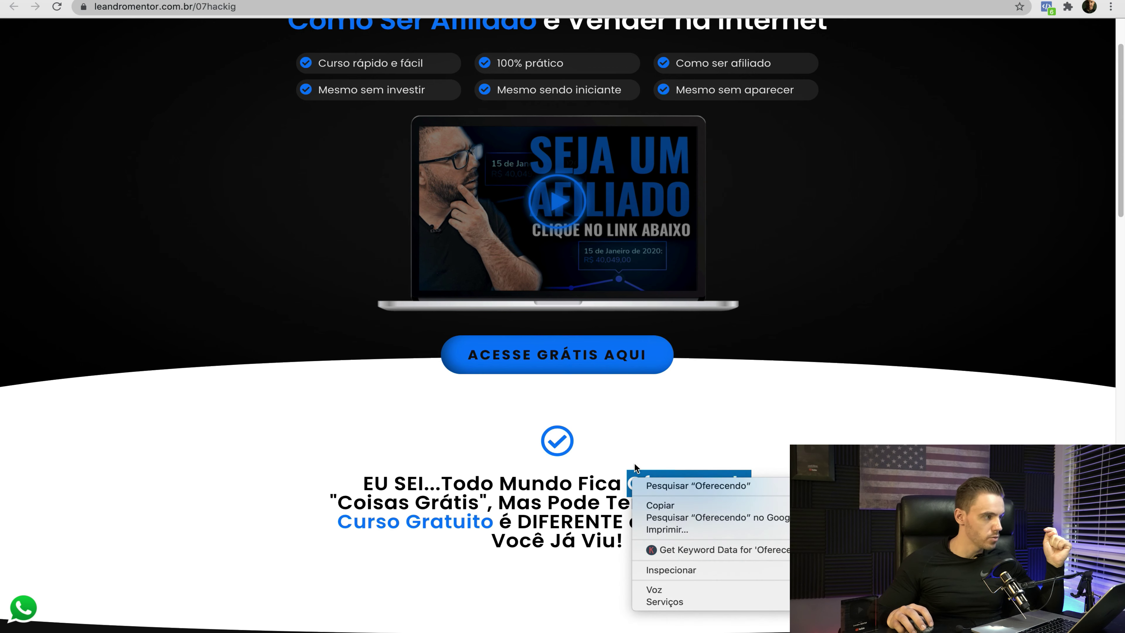
{"action": "left_click", "coordinate": [661, 505]}
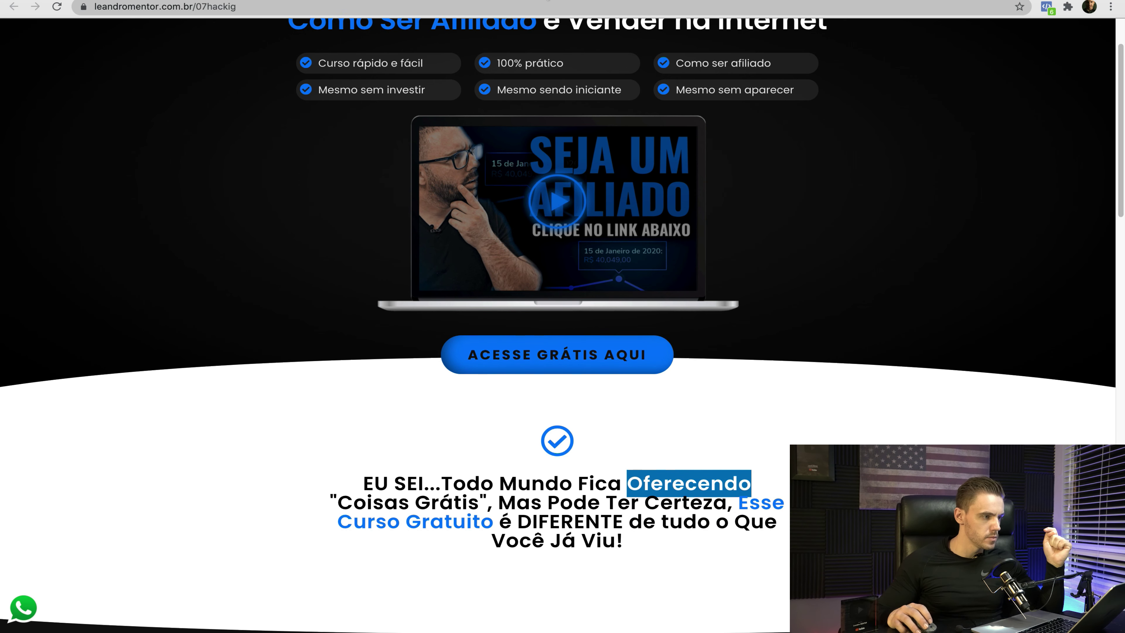
{"action": "scroll", "coordinate": [558, 266], "scroll_direction": "down", "scroll_amount": 2}
Step: Open the 07 HACKS EBOOK cloned page for editing and show its html, links, images and texts replacement settings
{"action": "left_click", "coordinate": [525, 2]}
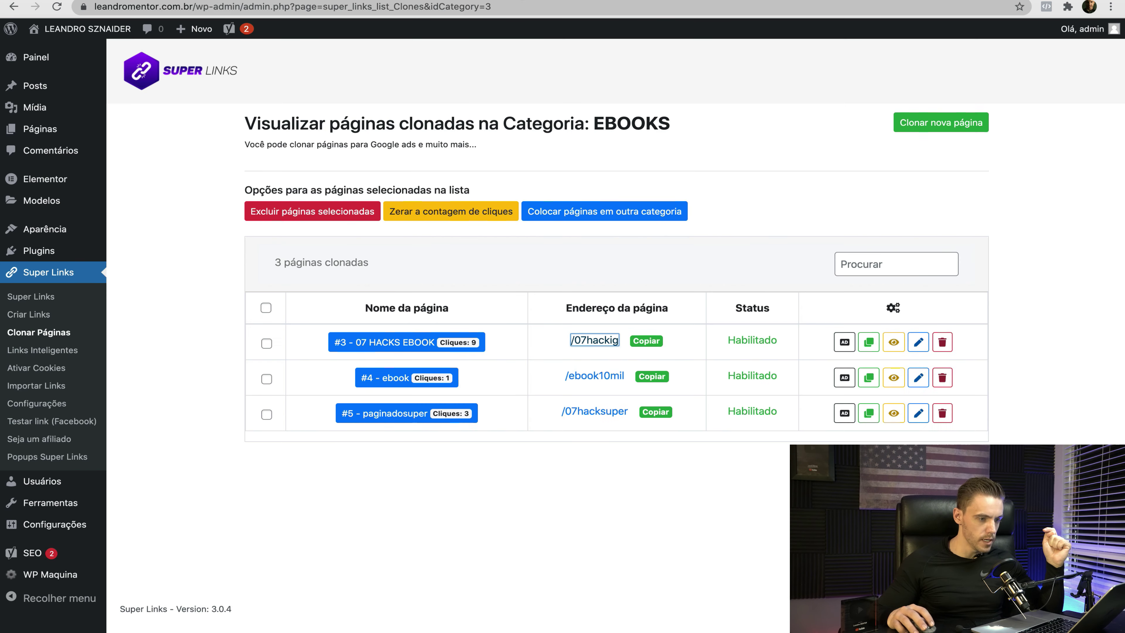
{"action": "left_click", "coordinate": [922, 347]}
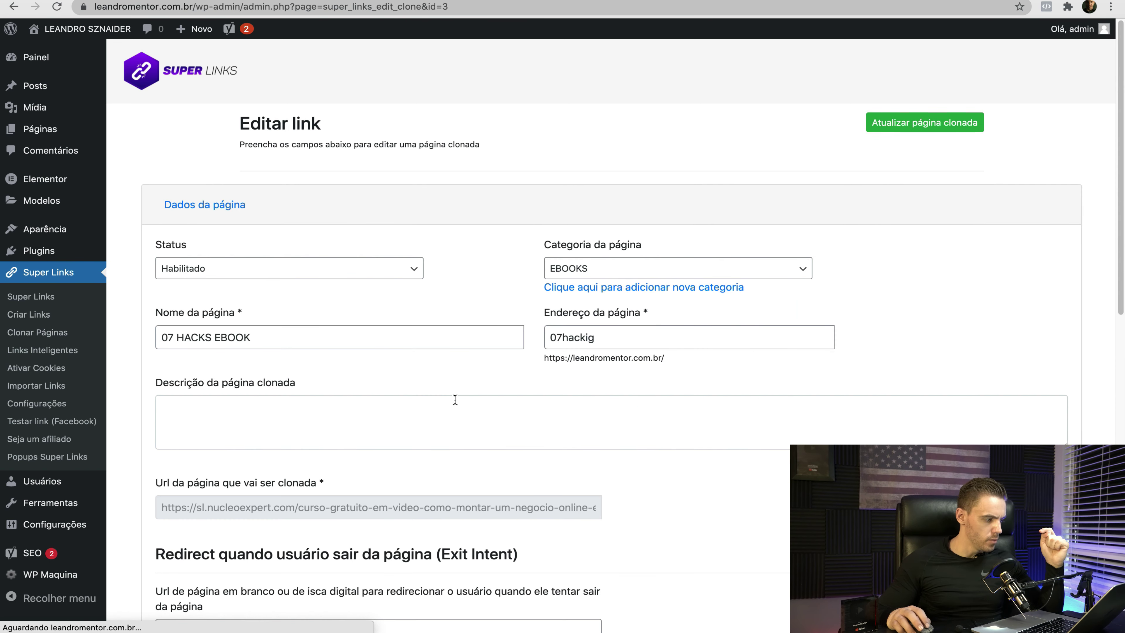
{"action": "scroll", "coordinate": [455, 397], "scroll_direction": "down", "scroll_amount": 12}
{"action": "scroll", "coordinate": [502, 496], "scroll_direction": "down", "scroll_amount": 2}
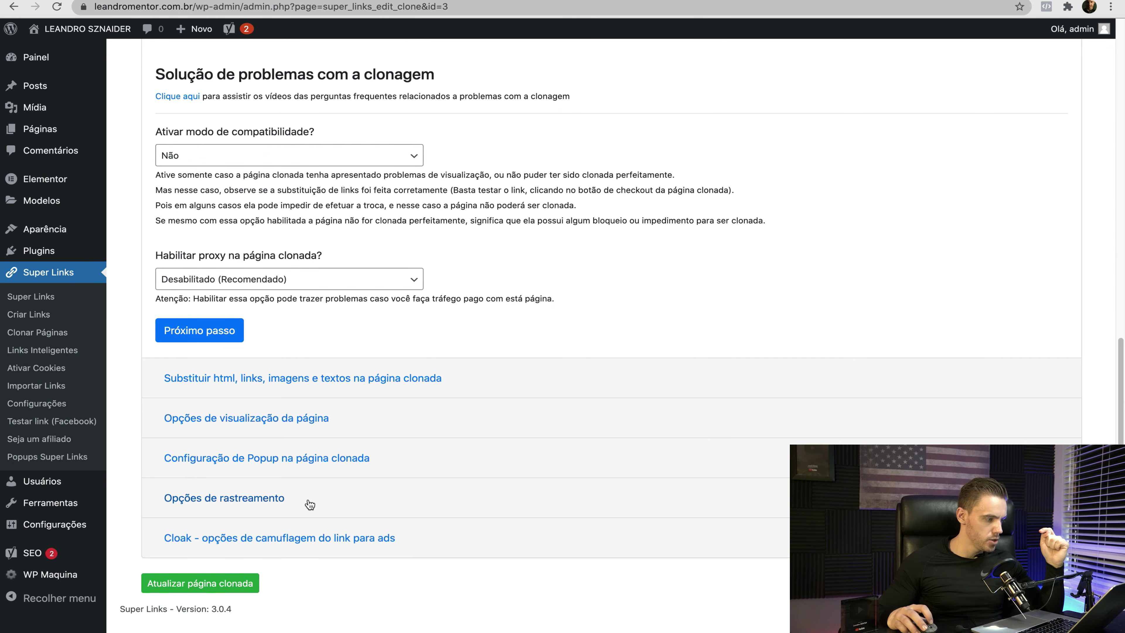
{"action": "left_click", "coordinate": [300, 377]}
{"action": "scroll", "coordinate": [441, 497], "scroll_direction": "down", "scroll_amount": 5}
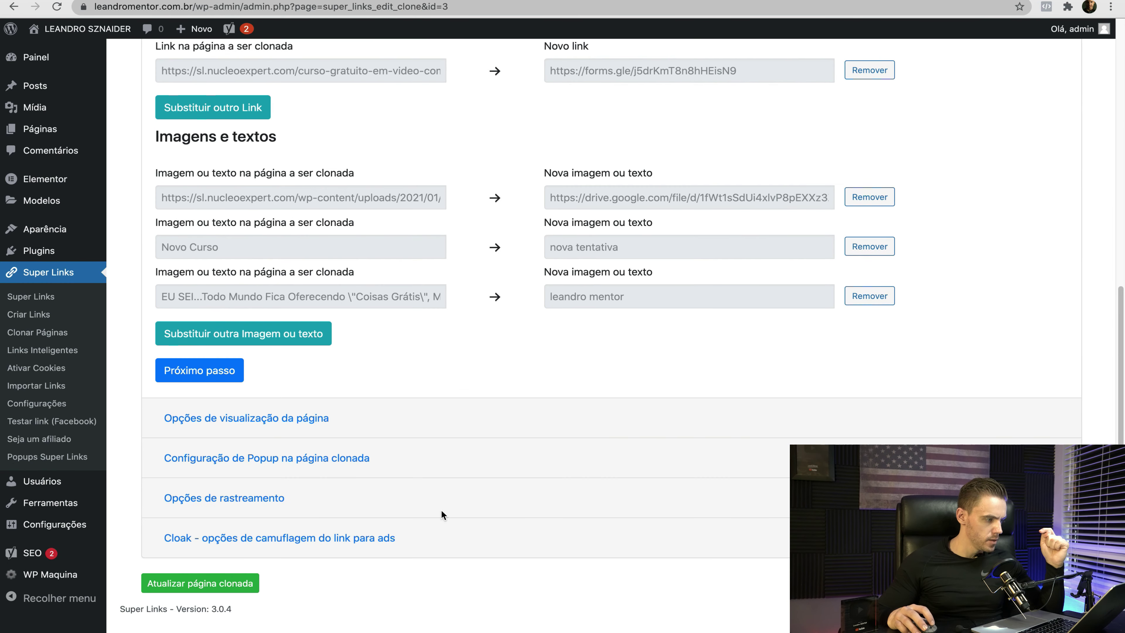
Step: Add another image or text replacement that swaps "Oferecendo" for "dando" on the cloned page
{"action": "left_click", "coordinate": [219, 342]}
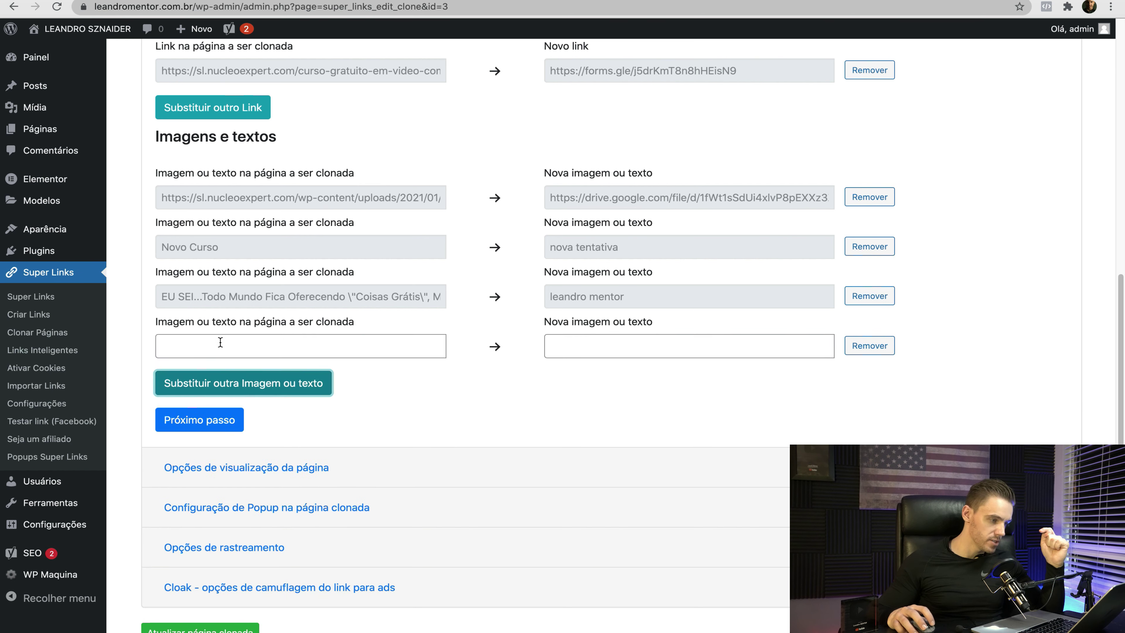
{"action": "left_click", "coordinate": [220, 345]}
{"action": "right_click", "coordinate": [218, 342]}
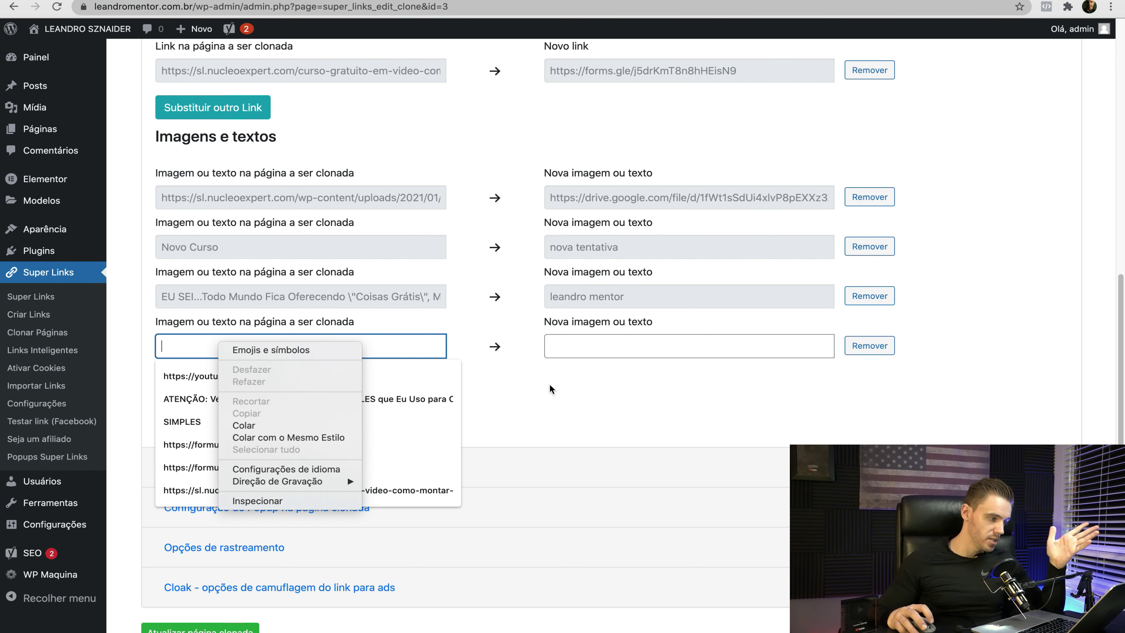
{"action": "key", "text": "Escape"}
{"action": "right_click", "coordinate": [305, 351]}
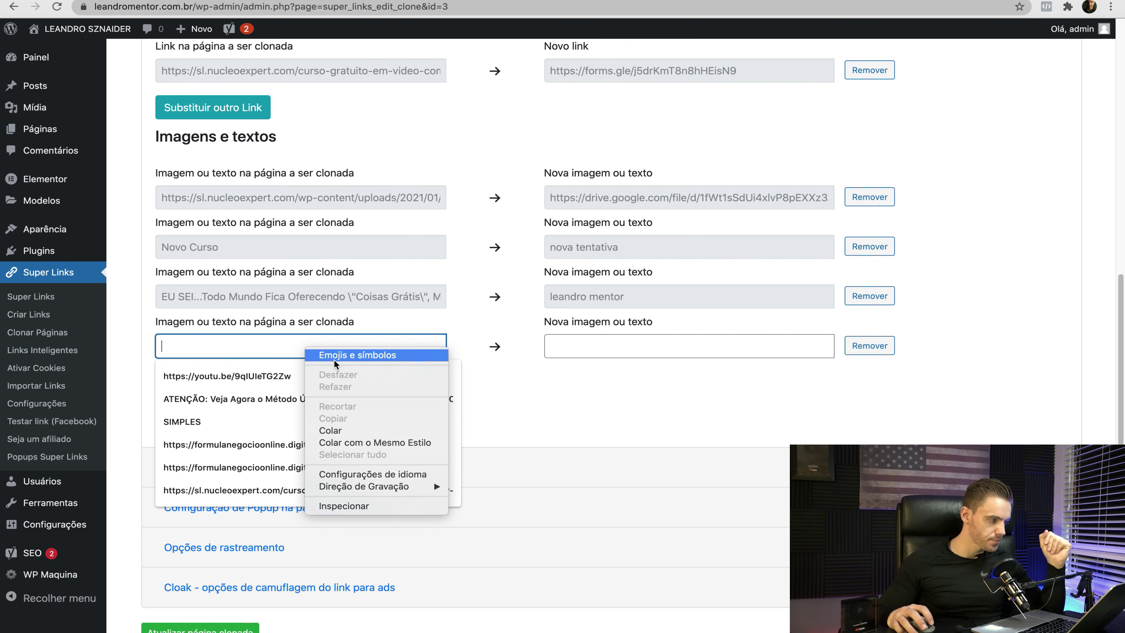
{"action": "left_click", "coordinate": [367, 427]}
{"action": "left_click", "coordinate": [581, 344]}
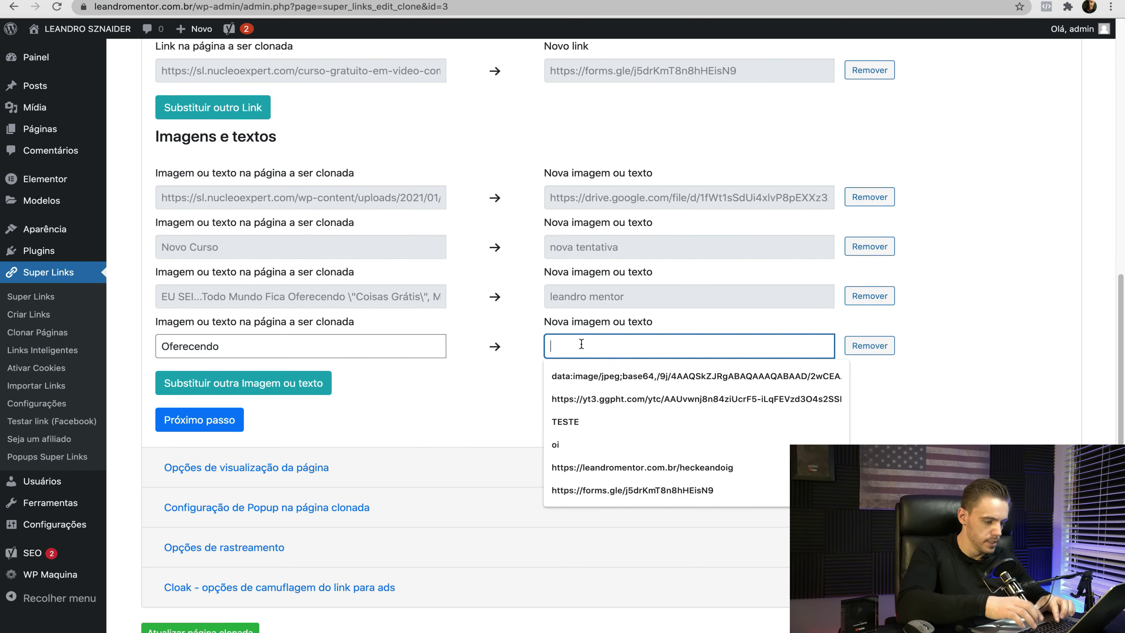
{"action": "type", "text": "dando"}
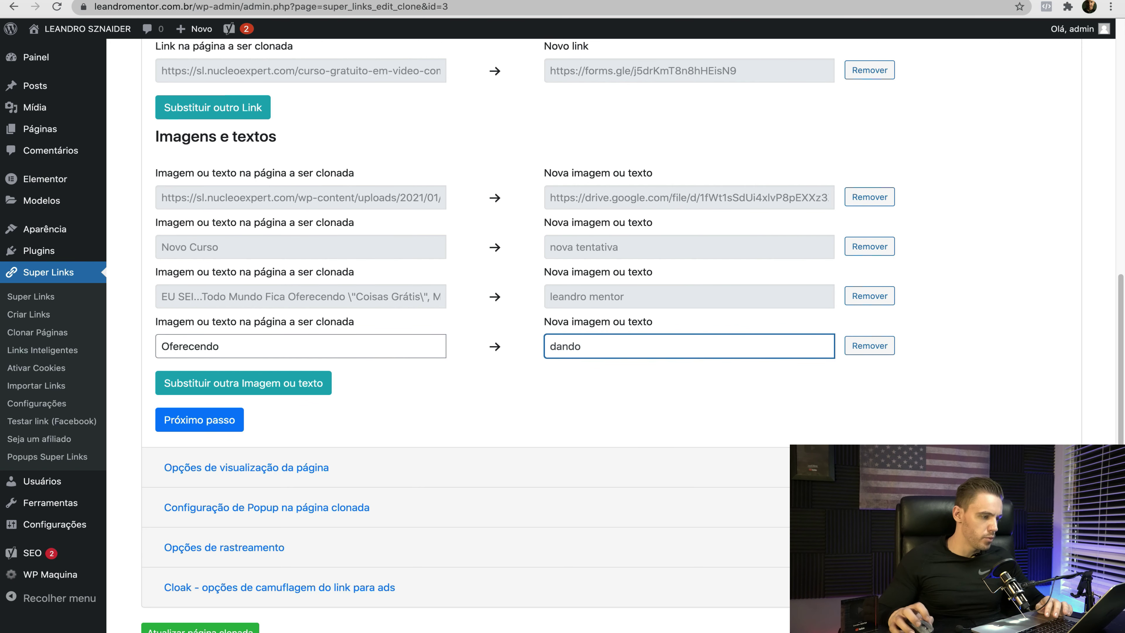
Step: Save the cloned page with the new "Oferecendo" word replacement
{"action": "left_click", "coordinate": [644, 376]}
{"action": "scroll", "coordinate": [618, 495], "scroll_direction": "down", "scroll_amount": 2}
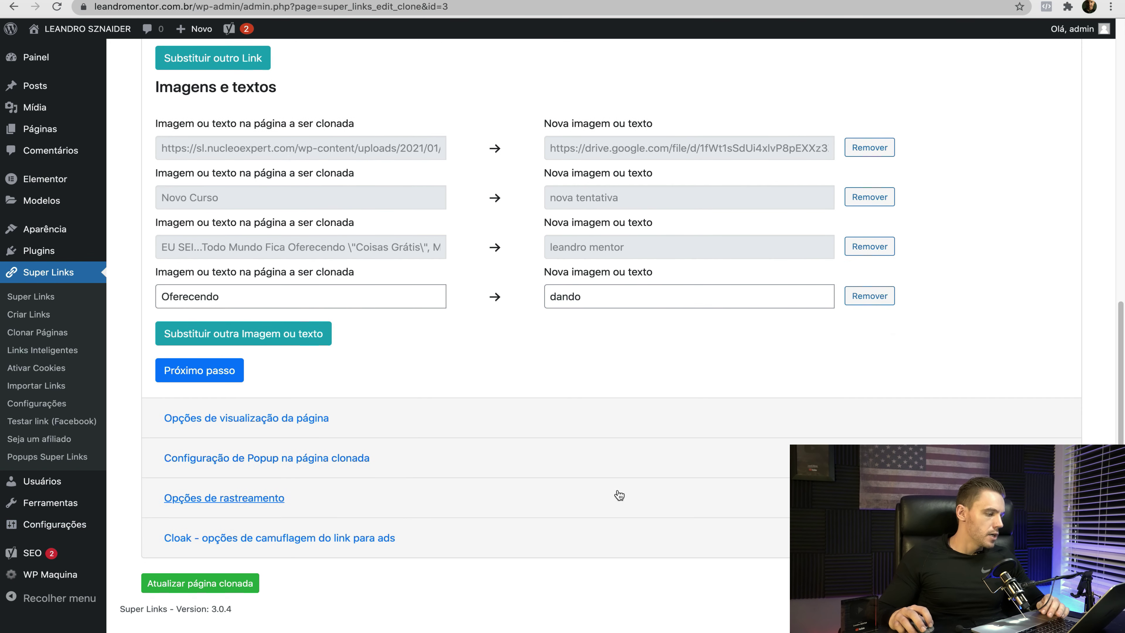
{"action": "left_click", "coordinate": [243, 591]}
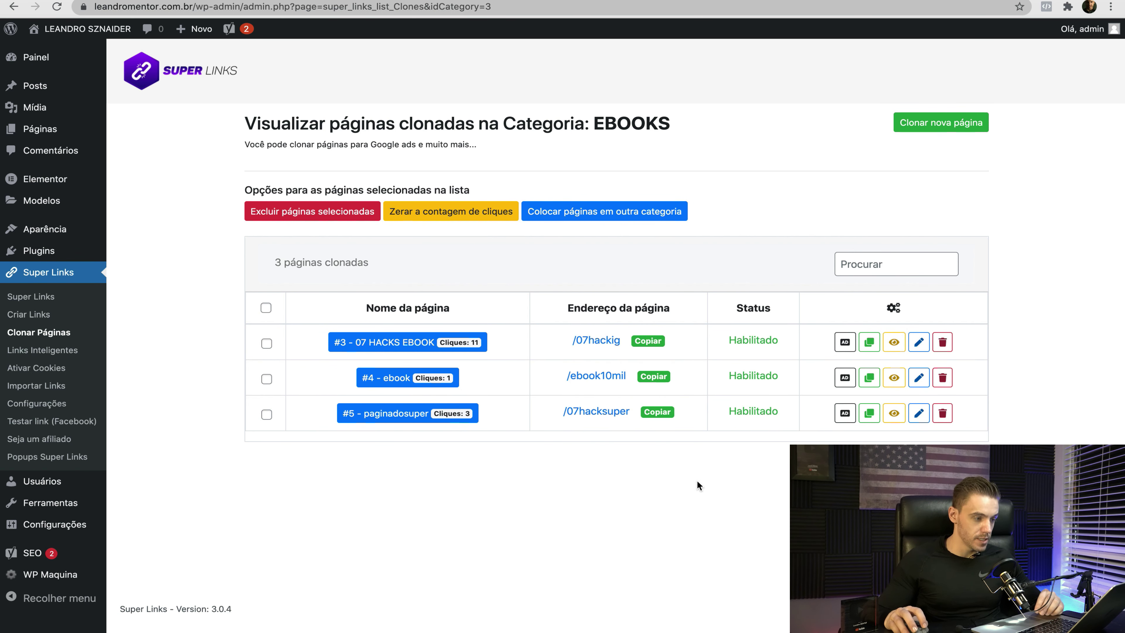
Step: Open the published /07hackig page and check whether "Oferecendo" was replaced in the "EU SEI..." heading
{"action": "left_click", "coordinate": [598, 342]}
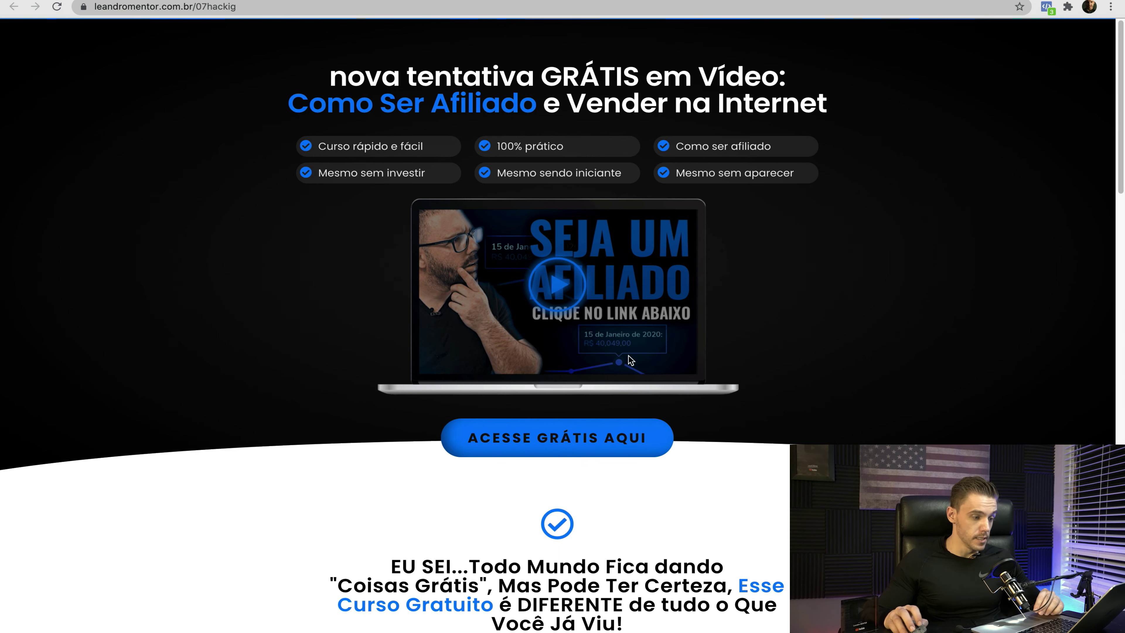
{"action": "scroll", "coordinate": [632, 359], "scroll_direction": "down", "scroll_amount": 1}
{"action": "left_click_drag", "start_coordinate": [721, 516], "coordinate": [646, 515]}
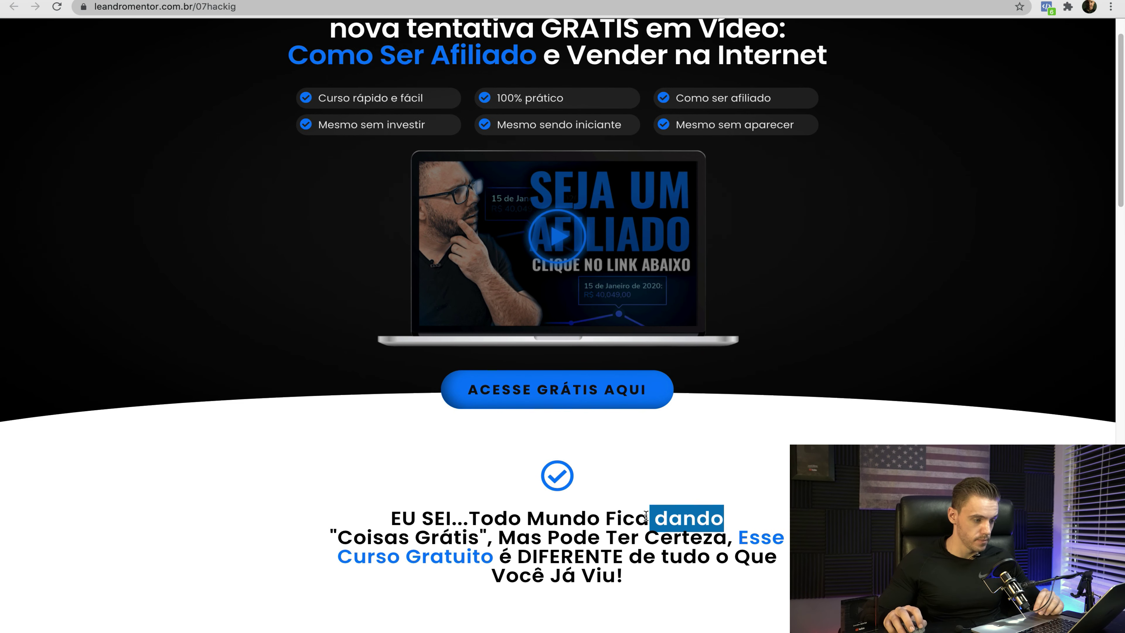
{"action": "left_click", "coordinate": [647, 515]}
{"action": "scroll", "coordinate": [647, 226], "scroll_direction": "up", "scroll_amount": 1}
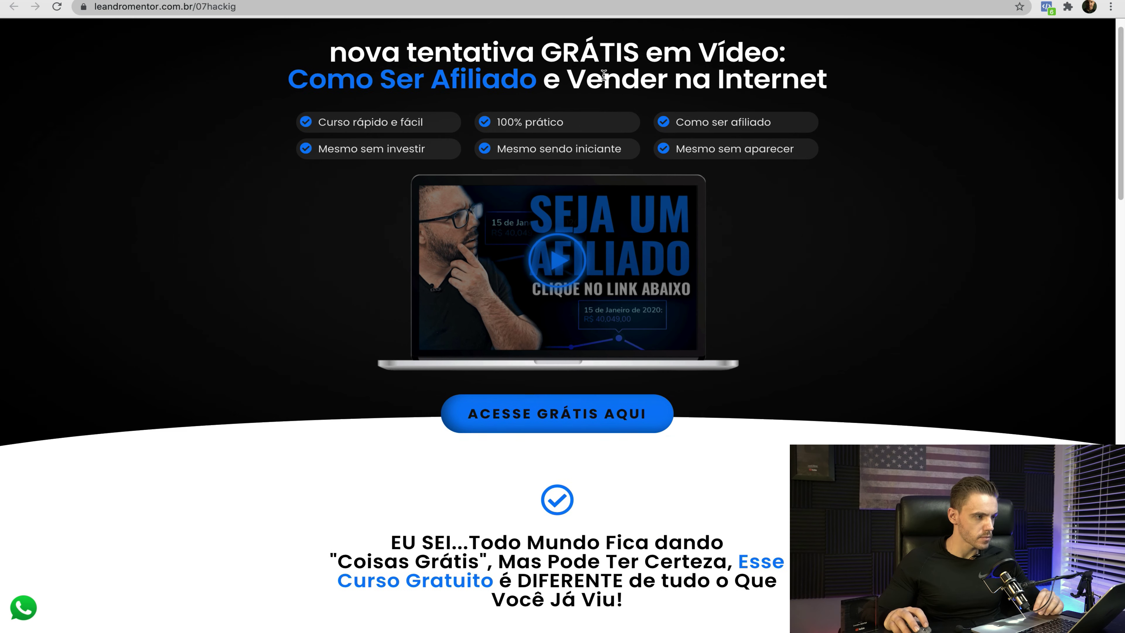
{"action": "key", "text": "super+w"}
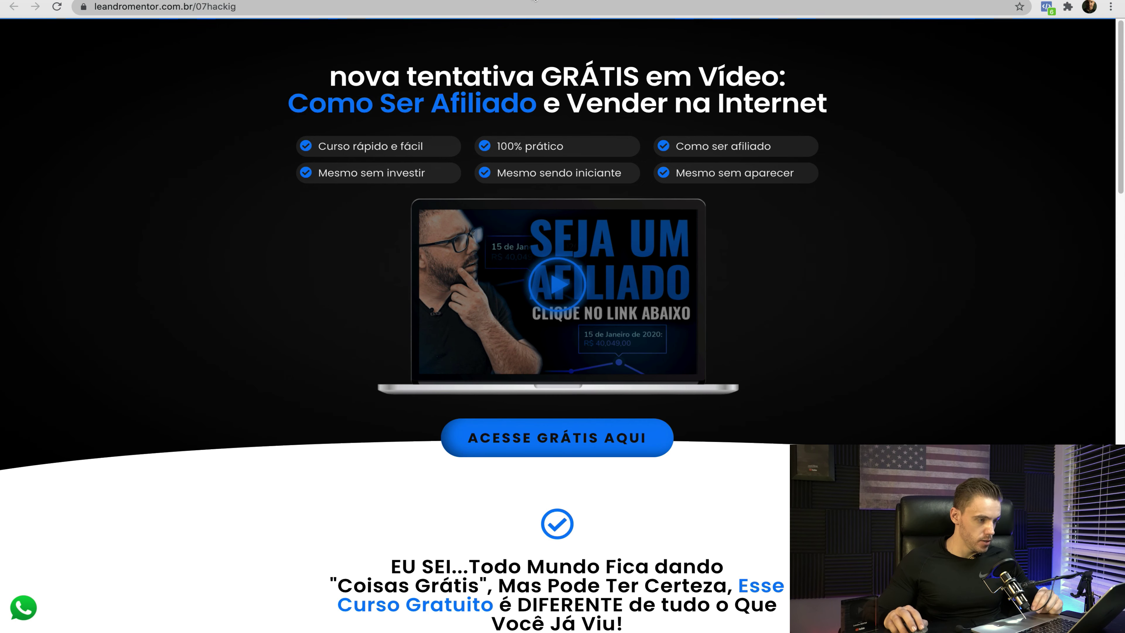
Step: Examine which image options, such as opening it or copying its address, are offered for the laptop video picture on /07hackig
{"action": "scroll", "coordinate": [558, 283], "scroll_direction": "down", "scroll_amount": 3}
{"action": "right_click", "coordinate": [617, 210]}
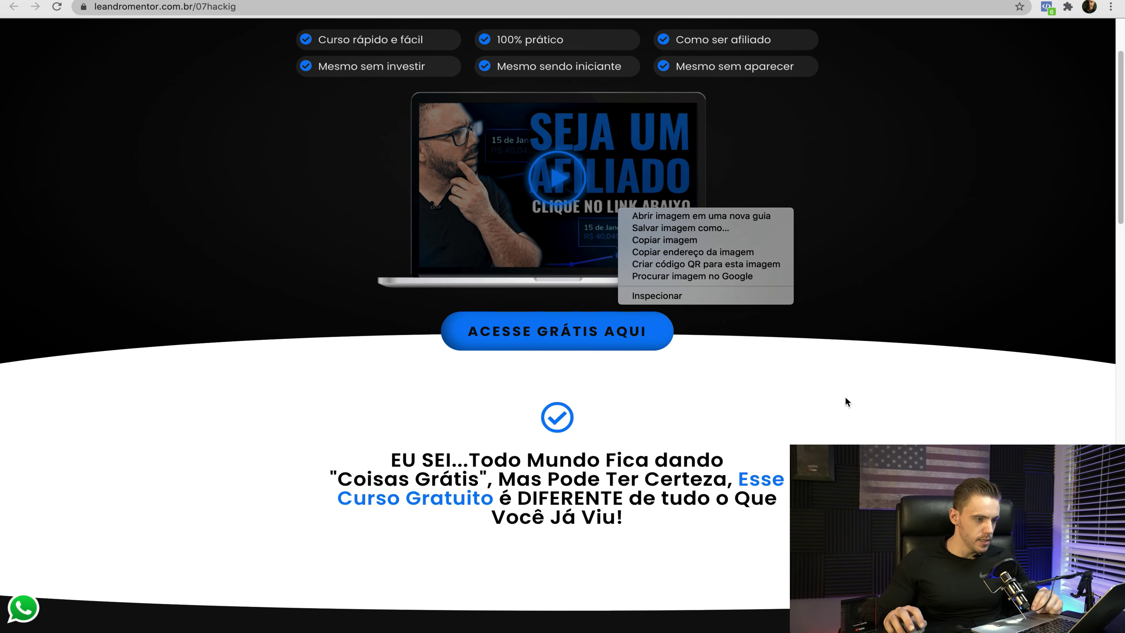
{"action": "left_click", "coordinate": [879, 397]}
{"action": "scroll", "coordinate": [749, 388], "scroll_direction": "up", "scroll_amount": 3}
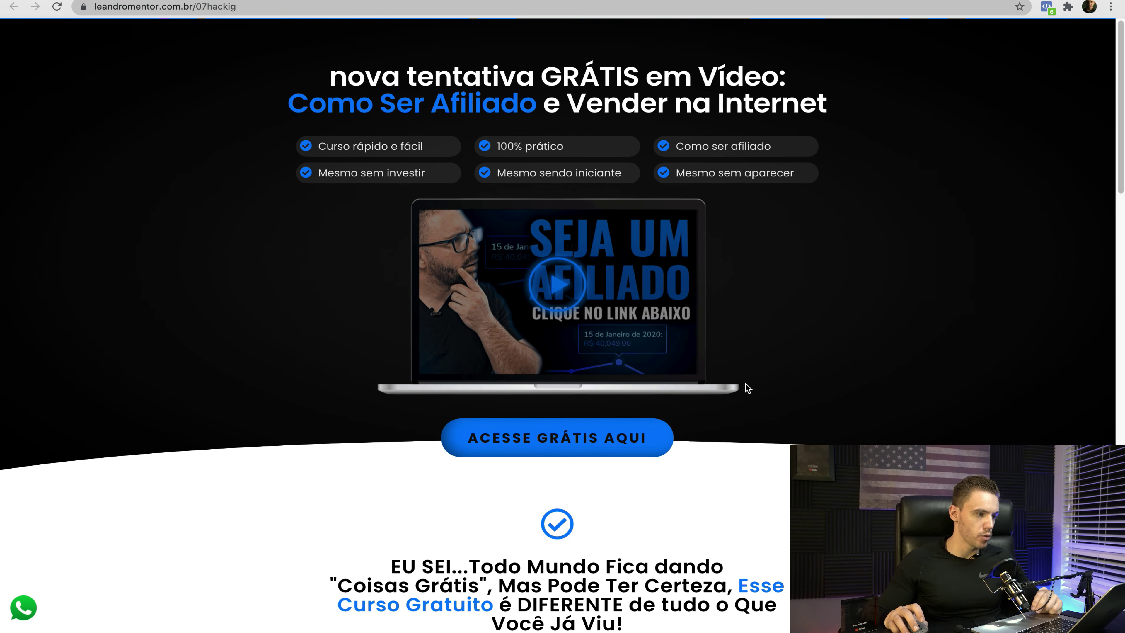
{"action": "right_click", "coordinate": [636, 267]}
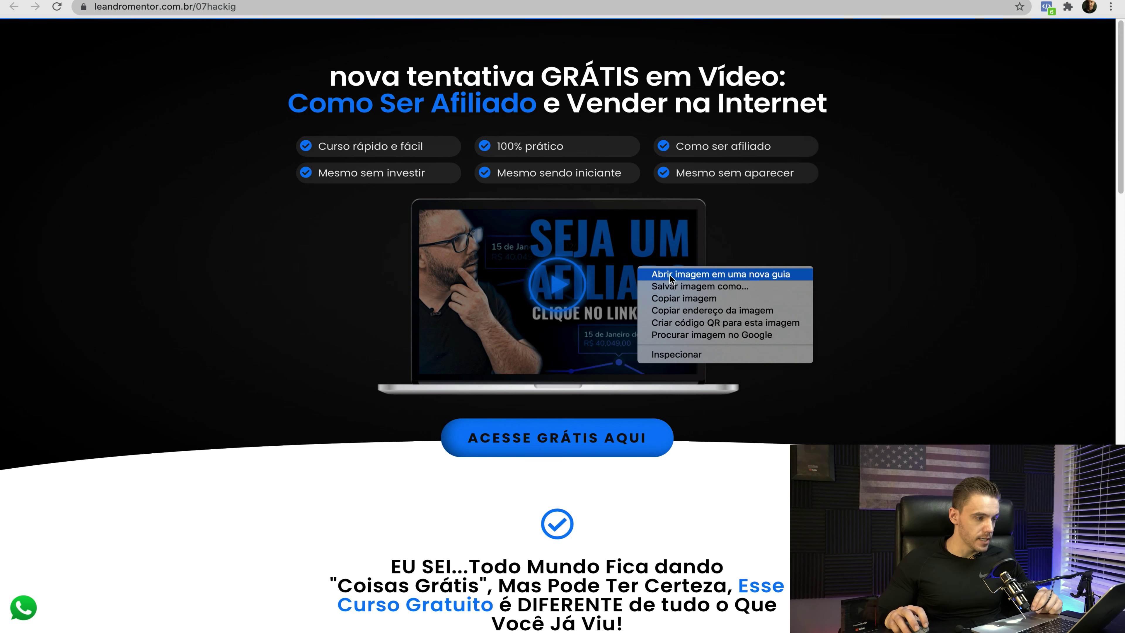
{"action": "left_click", "coordinate": [609, 291]}
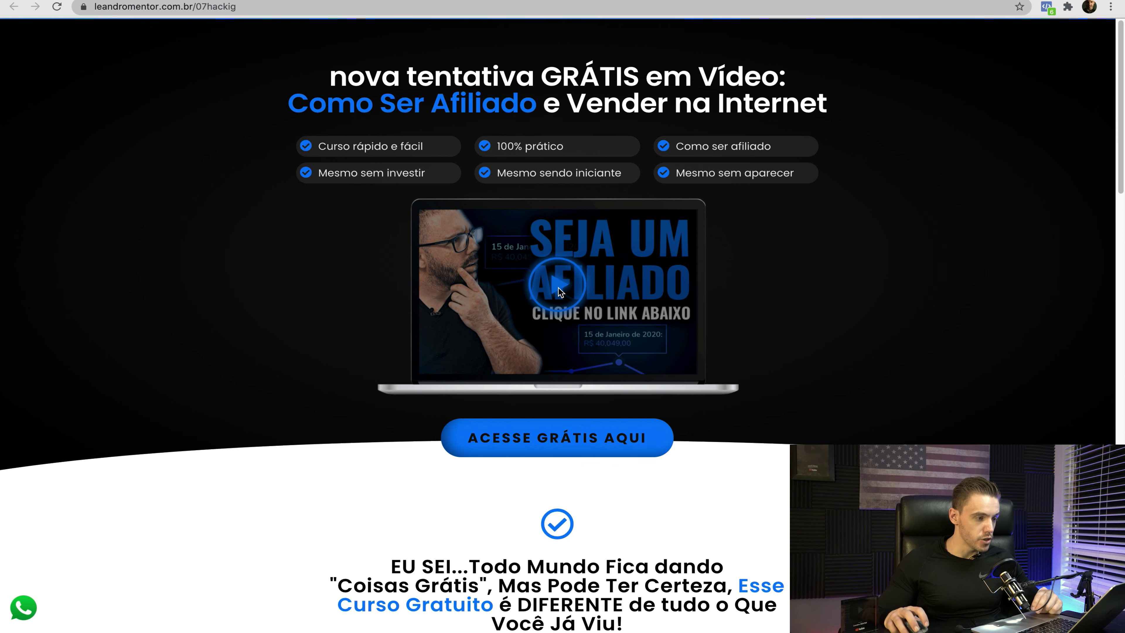
{"action": "right_click", "coordinate": [612, 285]}
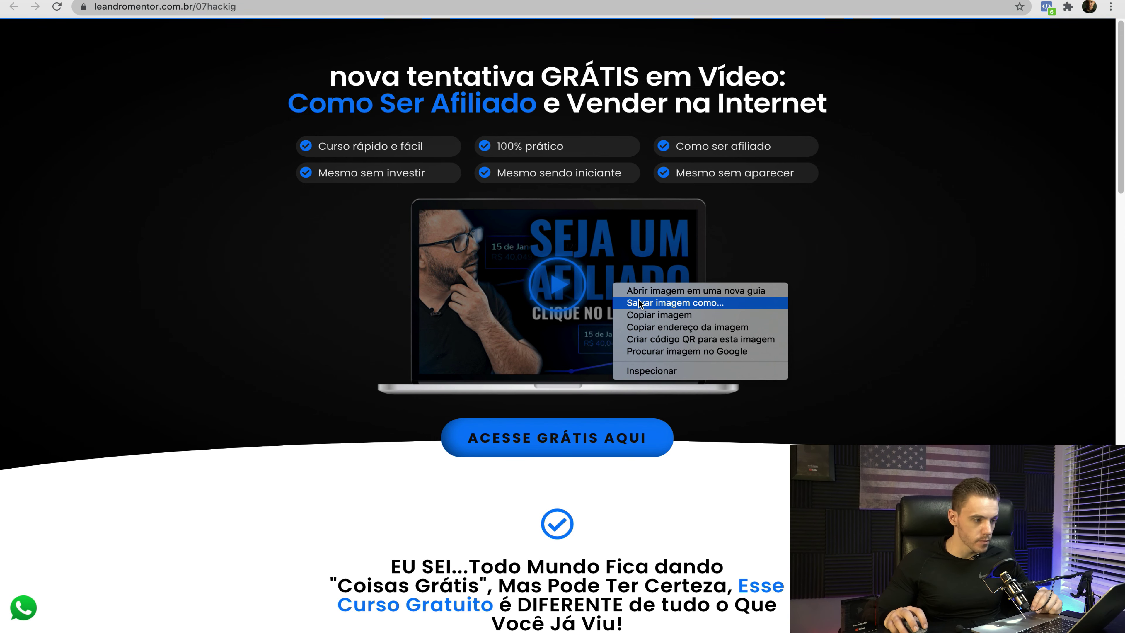
{"action": "right_click", "coordinate": [608, 265]}
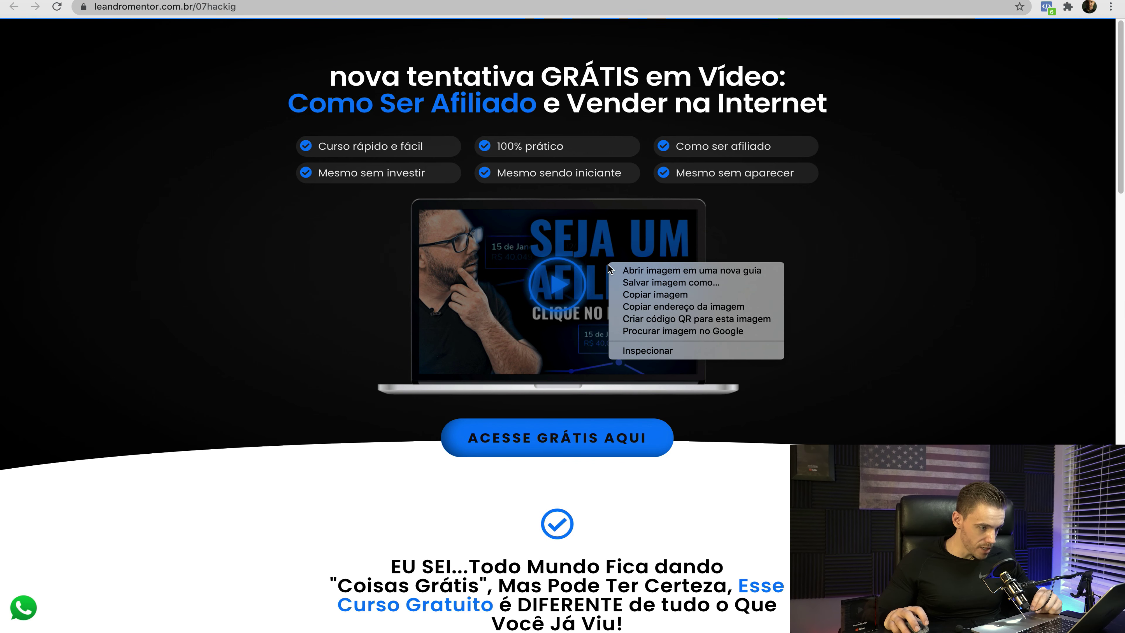
{"action": "right_click", "coordinate": [587, 252]}
{"action": "right_click", "coordinate": [549, 324]}
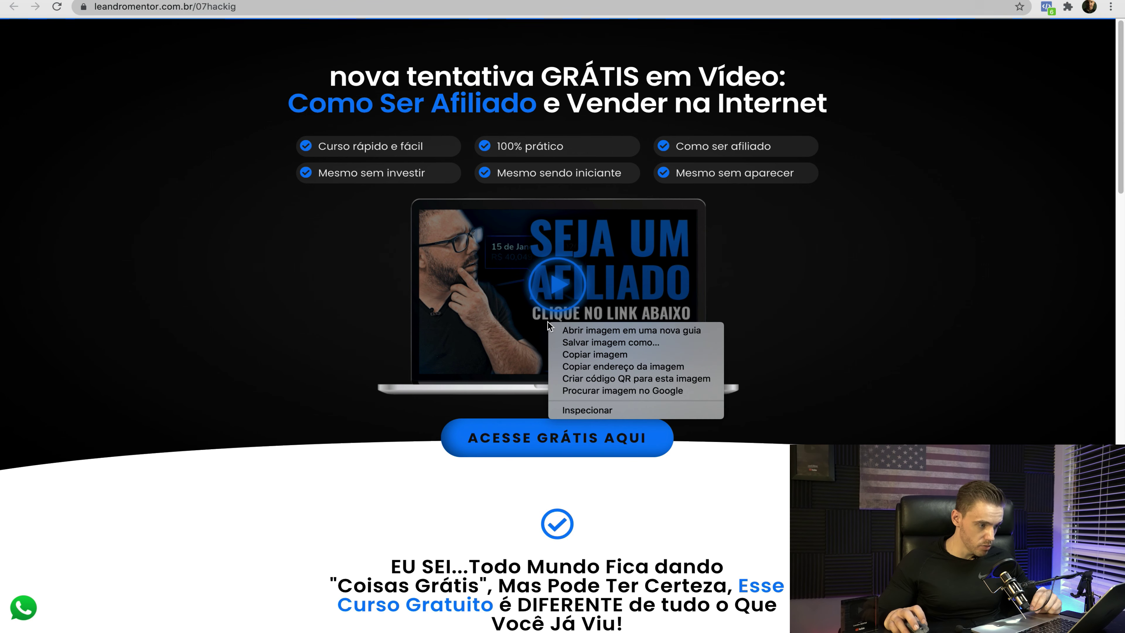
{"action": "right_click", "coordinate": [590, 260]}
{"action": "left_click", "coordinate": [521, 330]}
{"action": "right_click", "coordinate": [520, 327]}
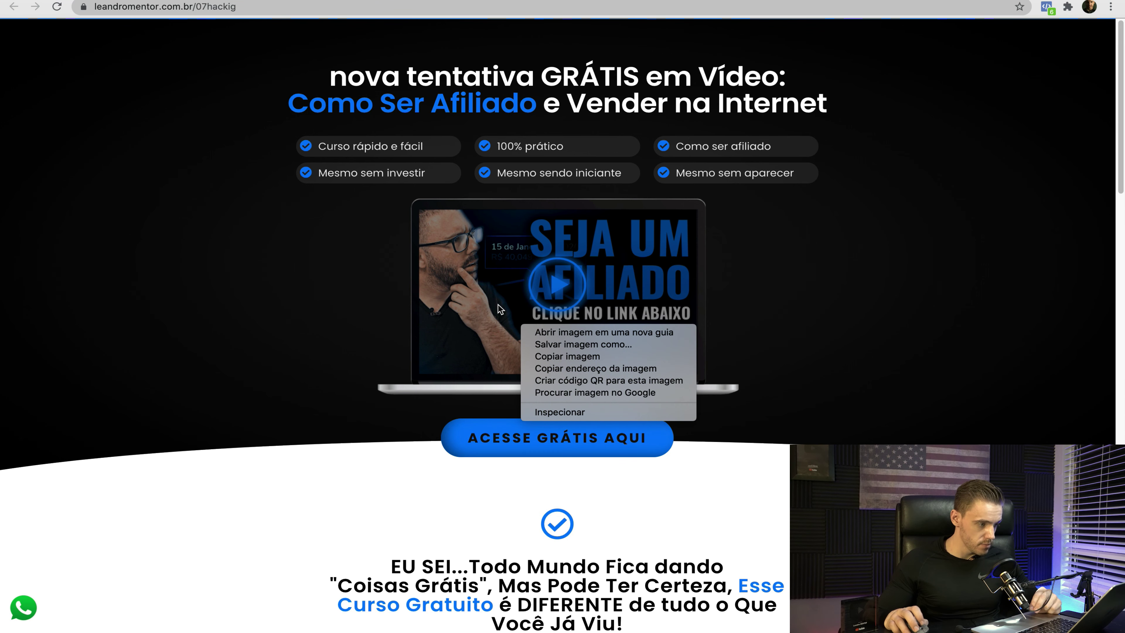
{"action": "left_click", "coordinate": [833, 375]}
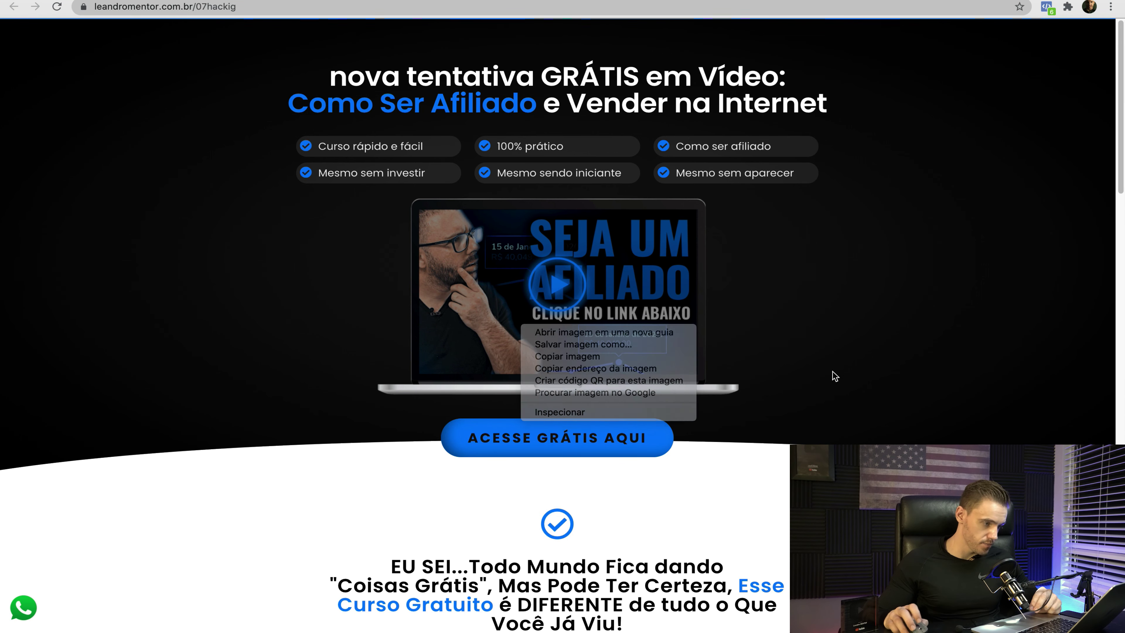
{"action": "scroll", "coordinate": [657, 407], "scroll_direction": "down", "scroll_amount": 2}
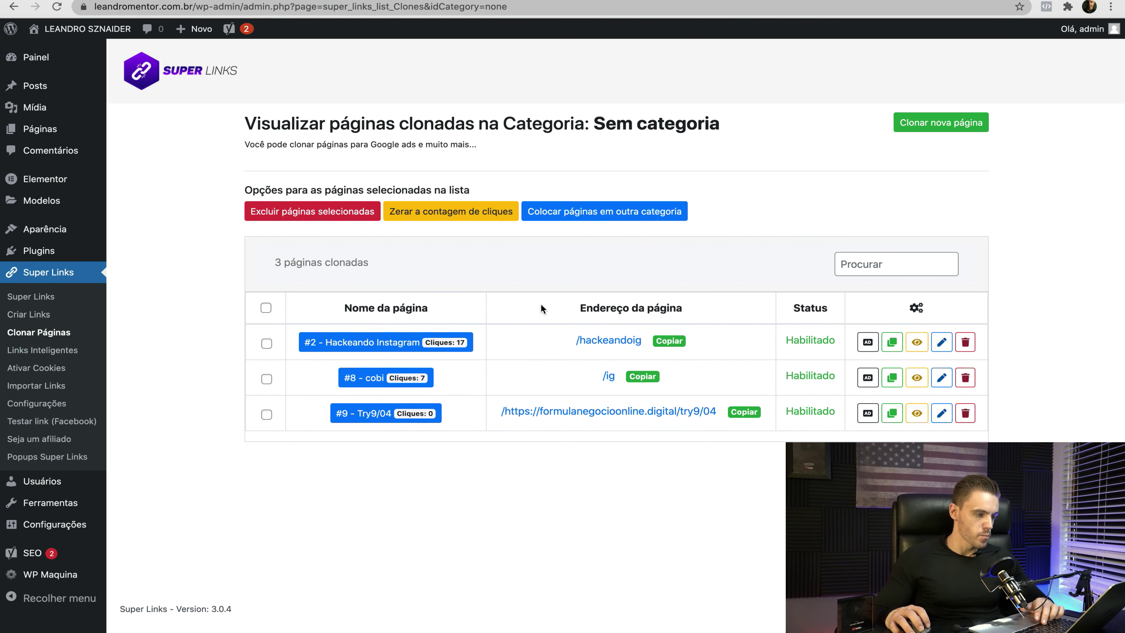
Step: Check the published address of the uncategorized Try9/04 cloned page, then return to the cloned pages list
{"action": "mouse_move", "coordinate": [630, 412]}
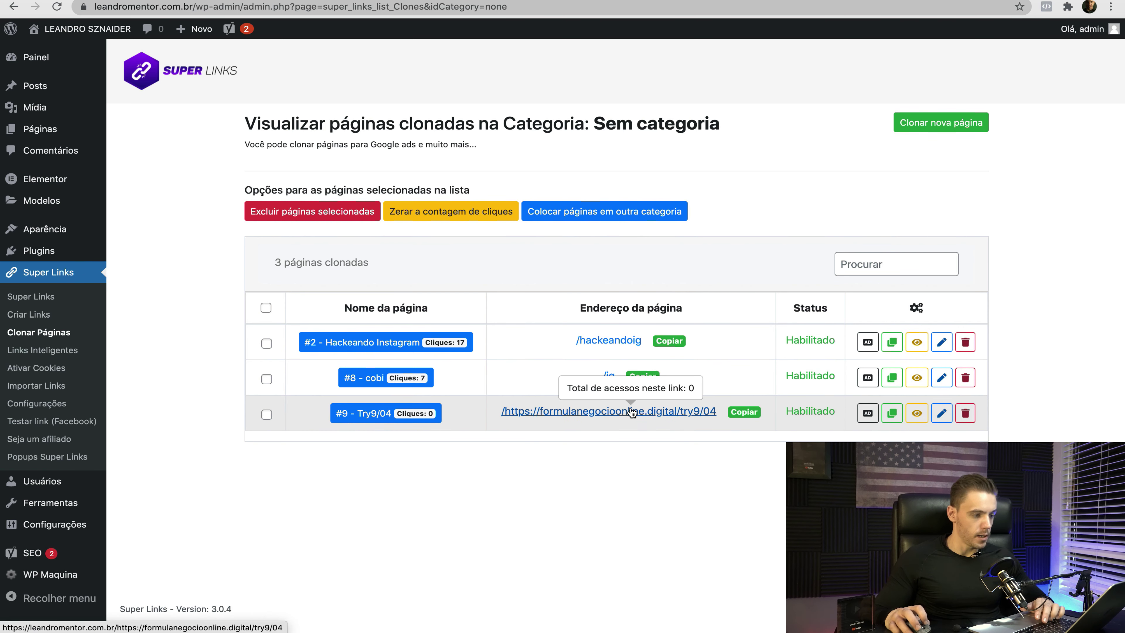
{"action": "left_click", "coordinate": [647, 411]}
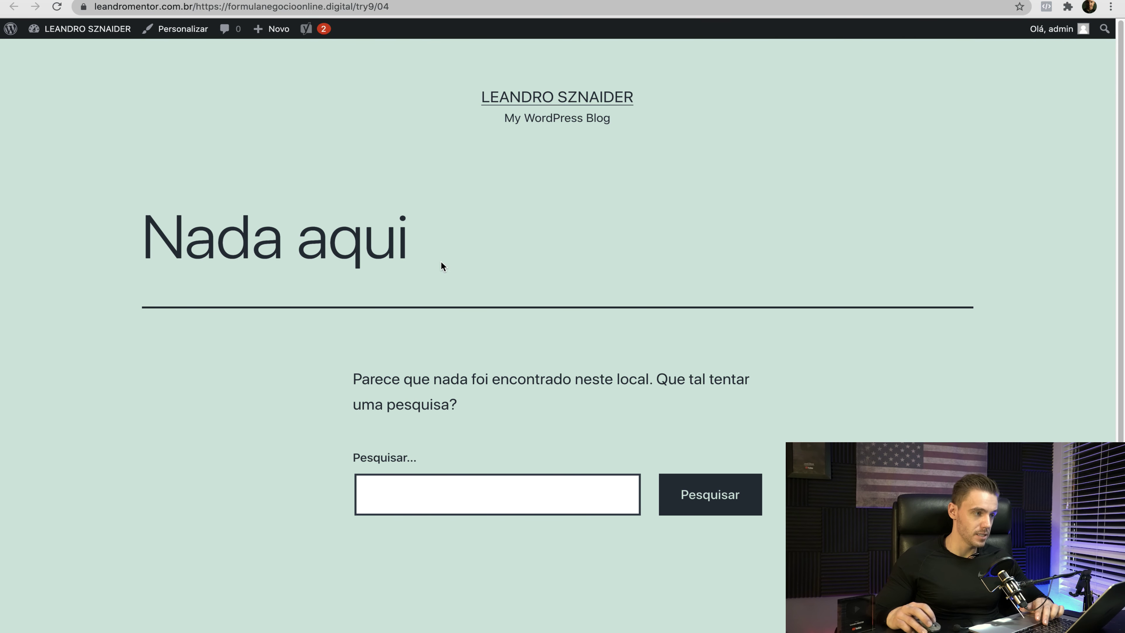
{"action": "left_click", "coordinate": [522, 1]}
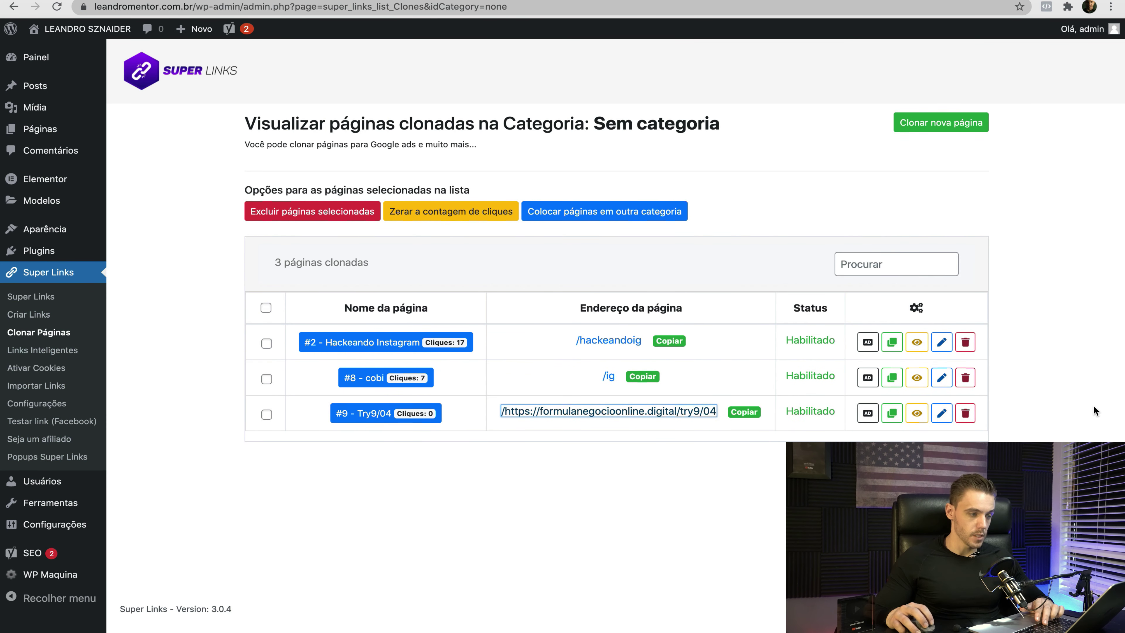
Step: Open the Try9/04 cloned page for editing and review its page data, address, source URL and cloning options
{"action": "left_click", "coordinate": [940, 418]}
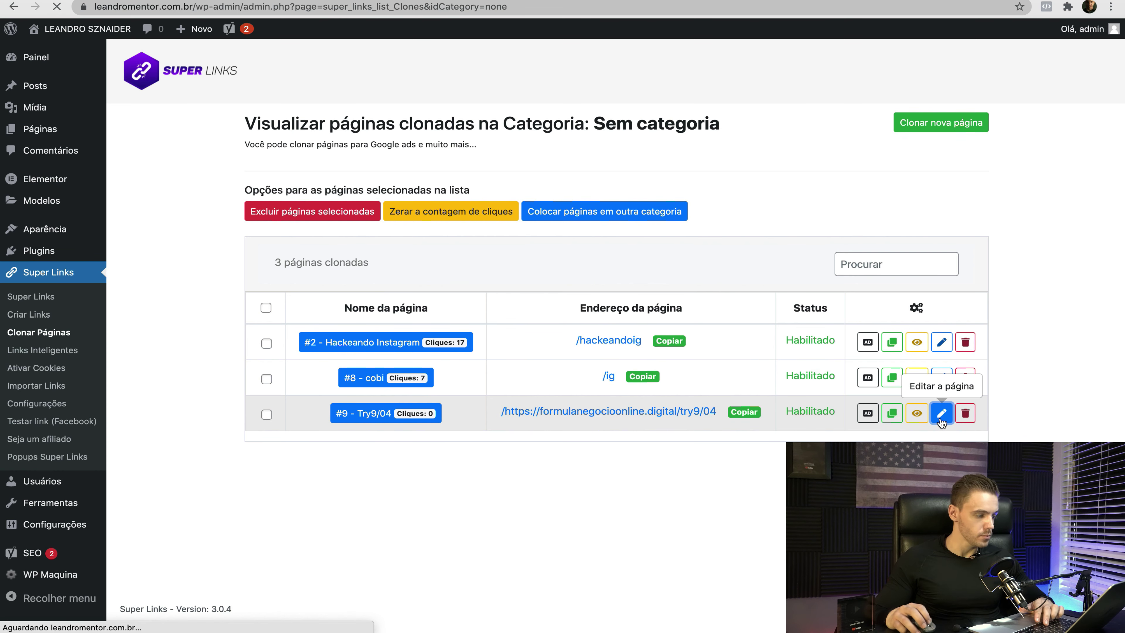
{"action": "scroll", "coordinate": [778, 433], "scroll_direction": "down", "scroll_amount": 8}
{"action": "scroll", "coordinate": [779, 432], "scroll_direction": "down", "scroll_amount": 7}
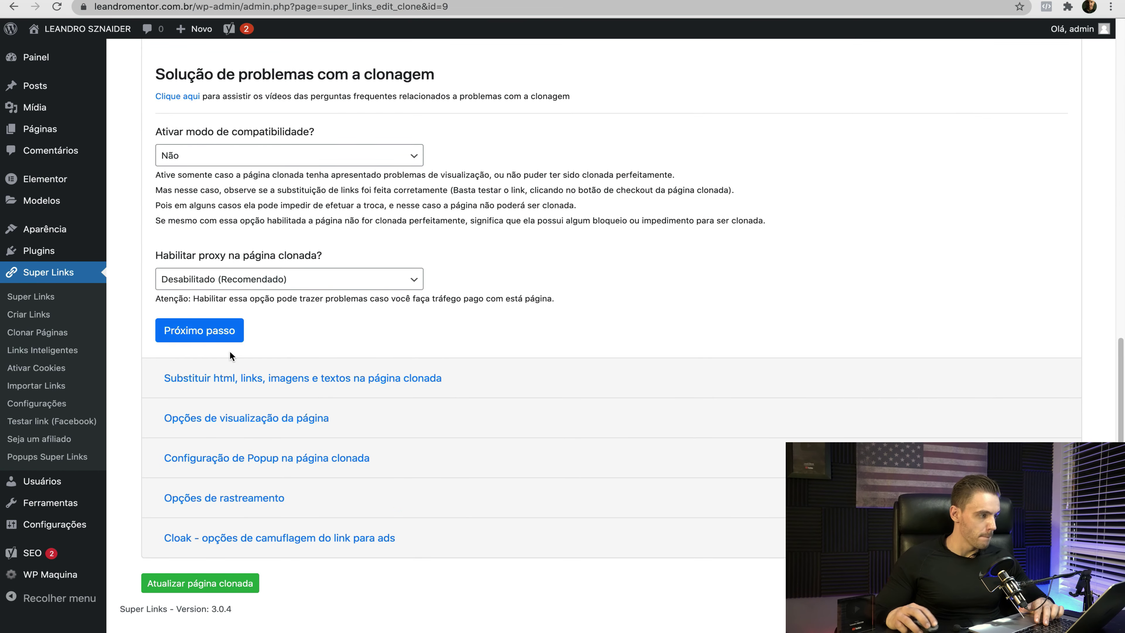
{"action": "scroll", "coordinate": [310, 306], "scroll_direction": "up", "scroll_amount": 10}
{"action": "scroll", "coordinate": [397, 253], "scroll_direction": "up", "scroll_amount": 5}
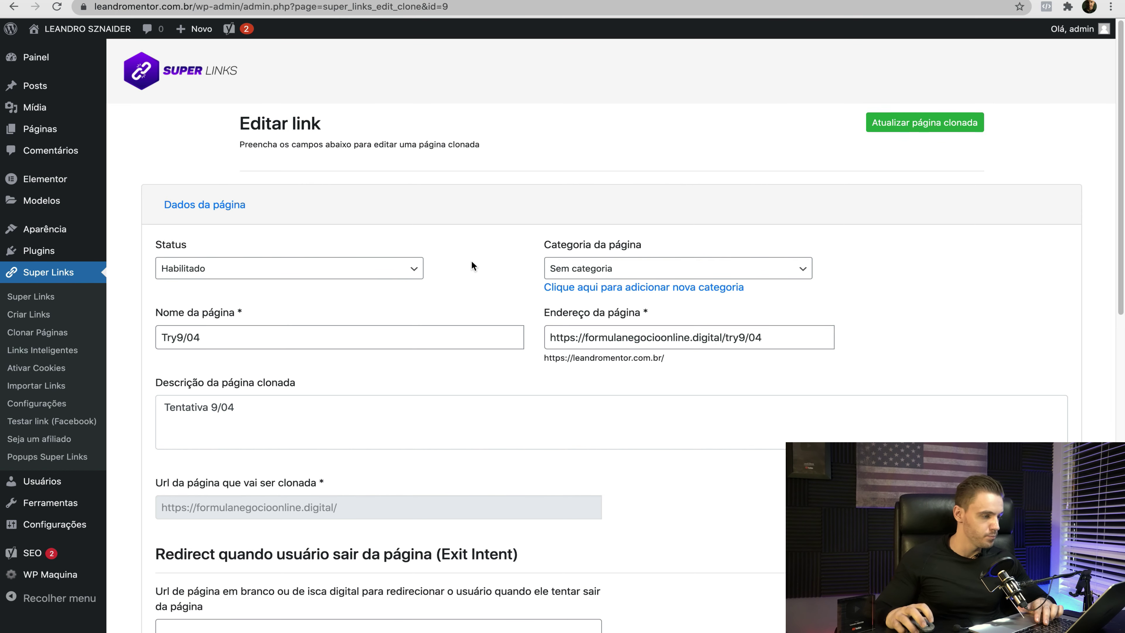
{"action": "scroll", "coordinate": [472, 265], "scroll_direction": "down", "scroll_amount": 1}
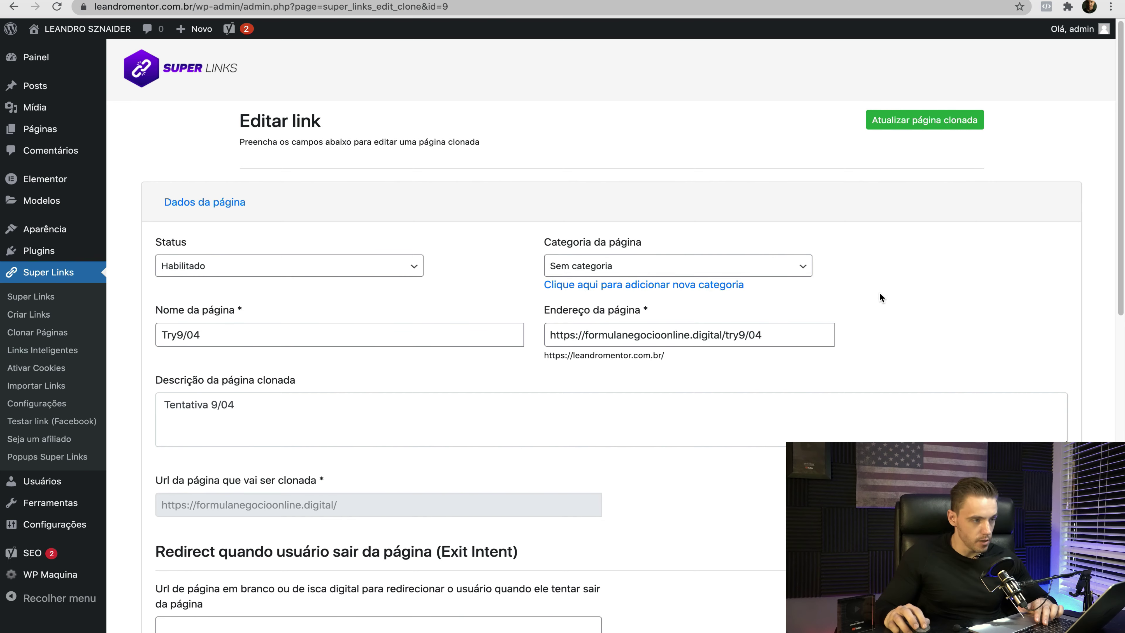
{"action": "scroll", "coordinate": [905, 332], "scroll_direction": "down", "scroll_amount": 2}
{"action": "scroll", "coordinate": [904, 331], "scroll_direction": "up", "scroll_amount": 2}
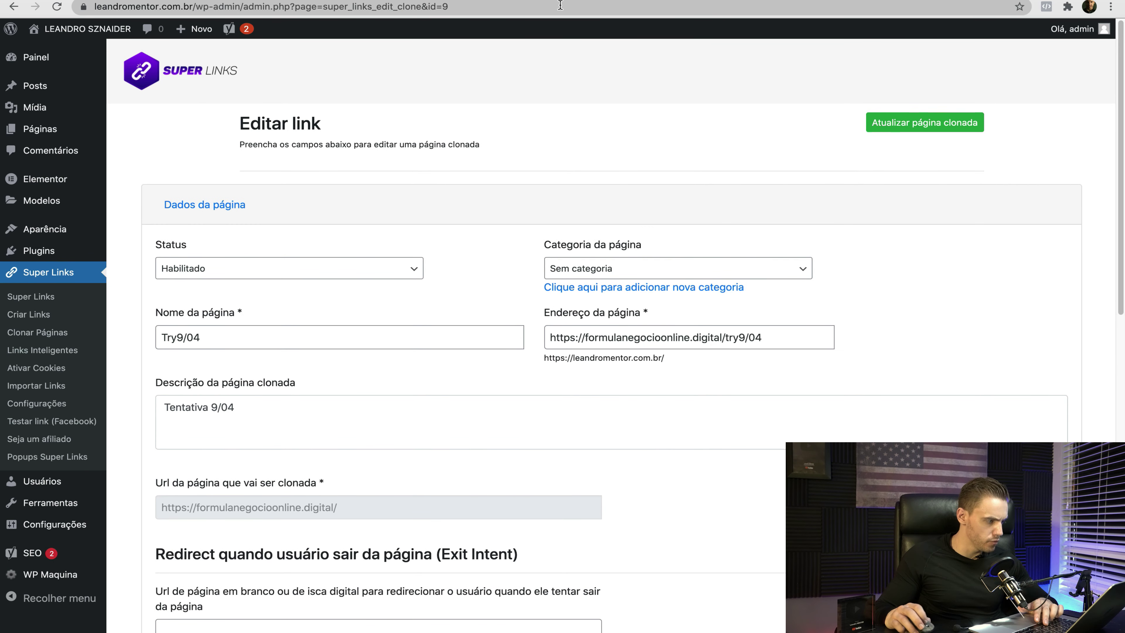
{"action": "scroll", "coordinate": [620, 390], "scroll_direction": "down", "scroll_amount": 1}
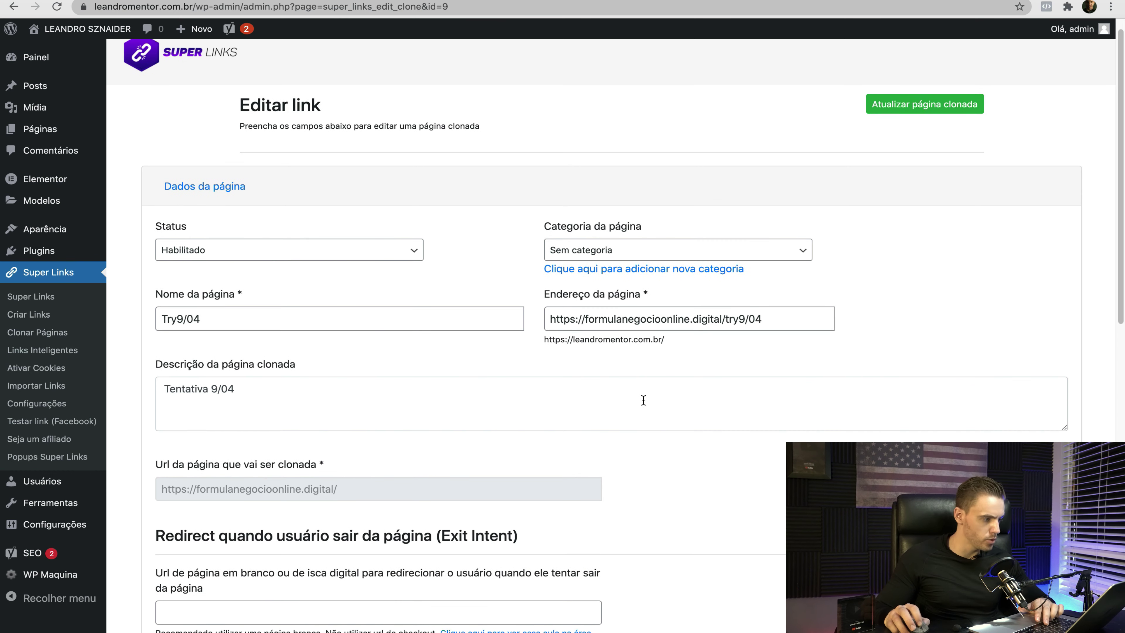
{"action": "scroll", "coordinate": [970, 319], "scroll_direction": "down", "scroll_amount": 2}
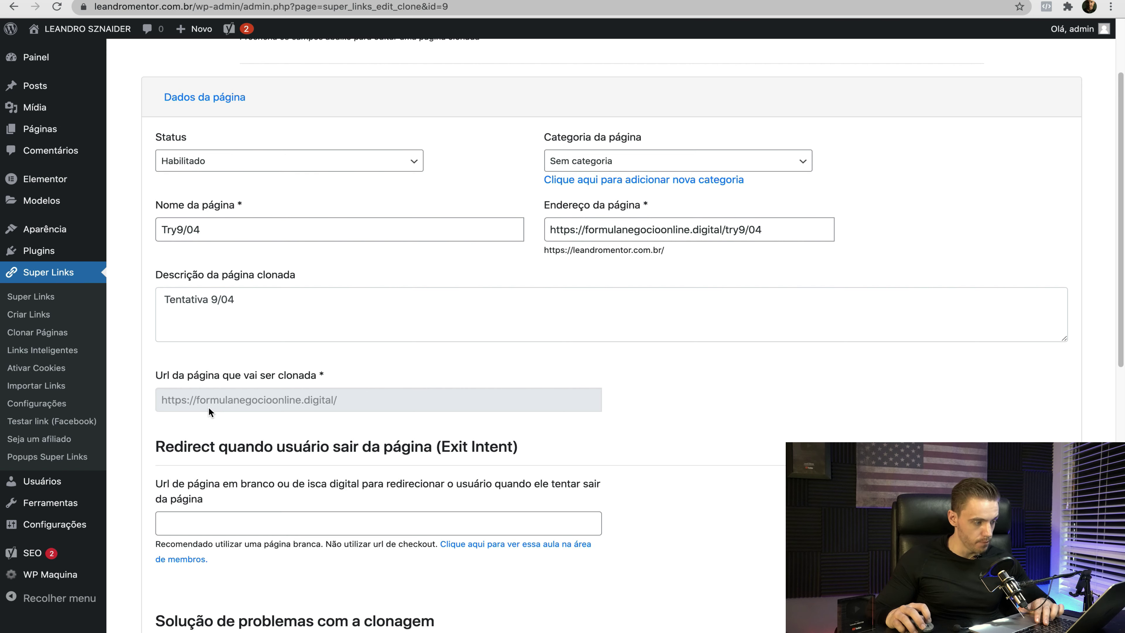
{"action": "left_click_drag", "start_coordinate": [336, 401], "coordinate": [177, 398]}
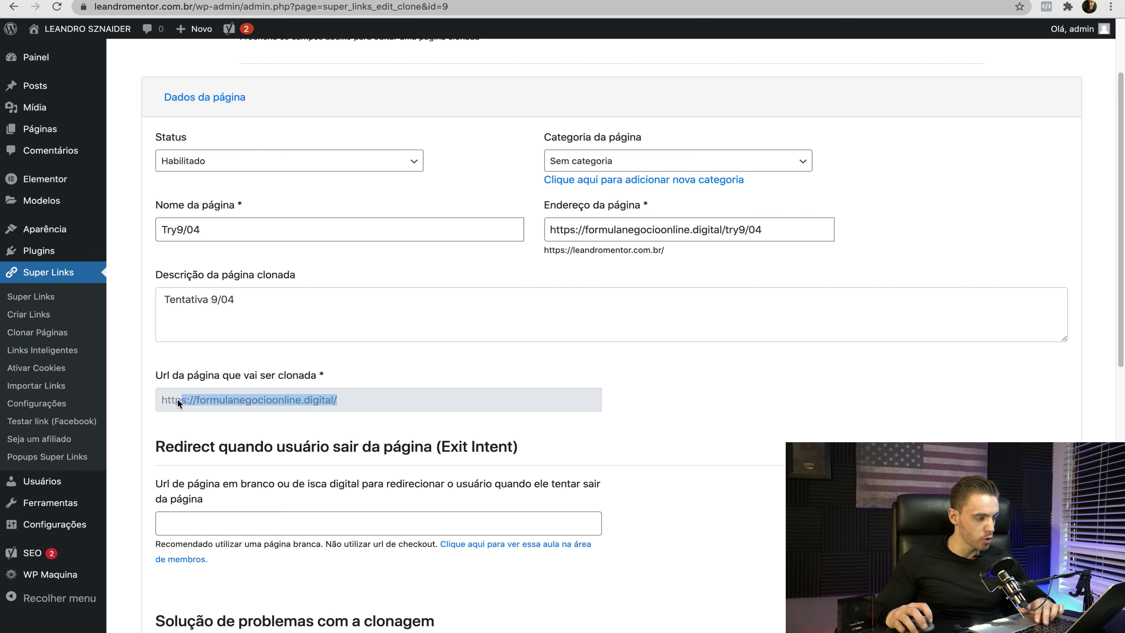
{"action": "right_click", "coordinate": [176, 397]}
{"action": "left_click", "coordinate": [206, 425]}
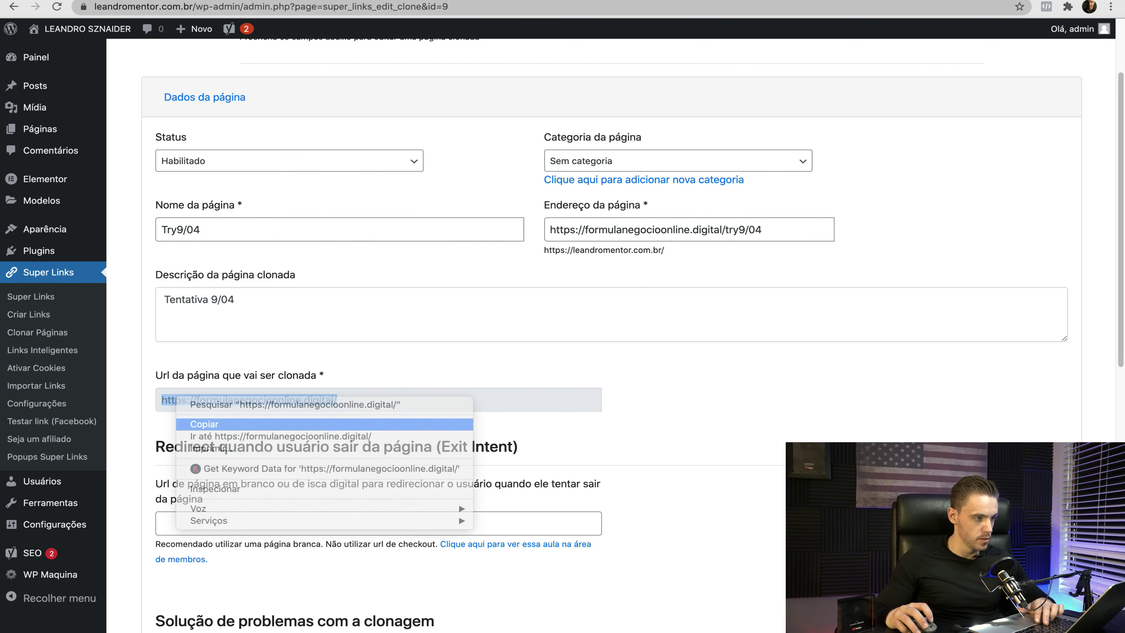
{"action": "right_click", "coordinate": [510, 8]}
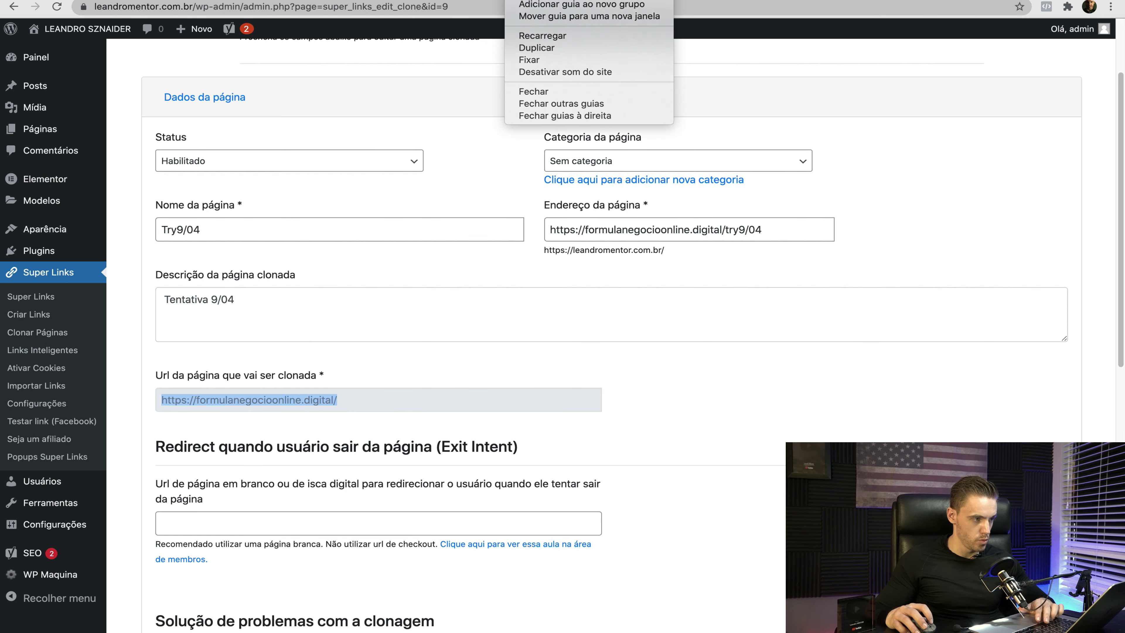
{"action": "key", "text": "ctrl+t"}
{"action": "key", "text": "ctrl+v"}
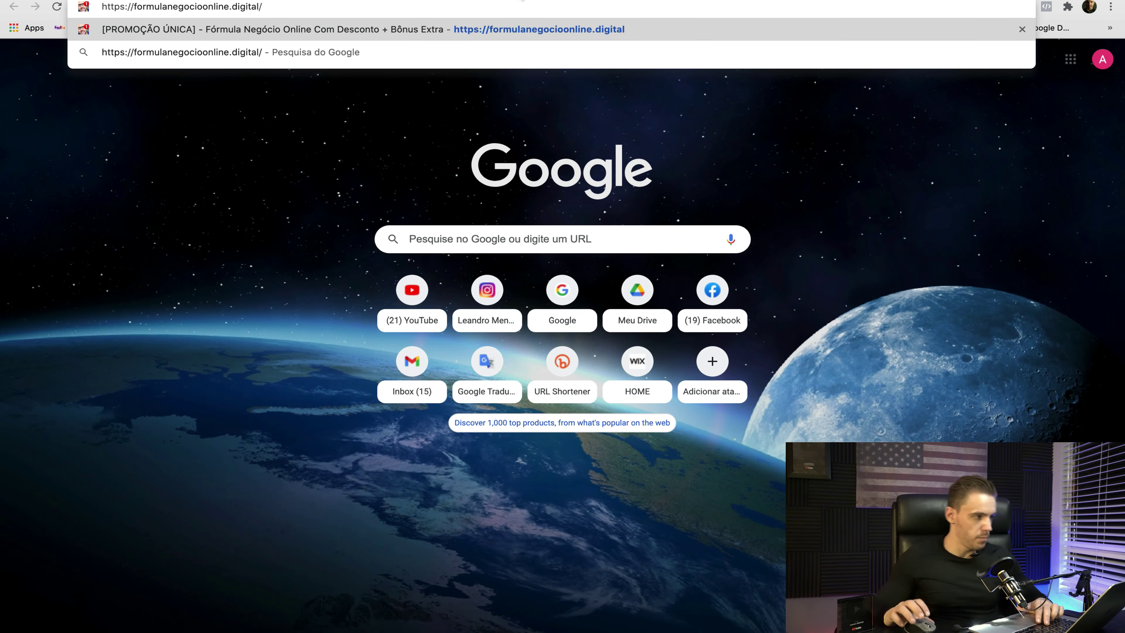
{"action": "key", "text": "Return"}
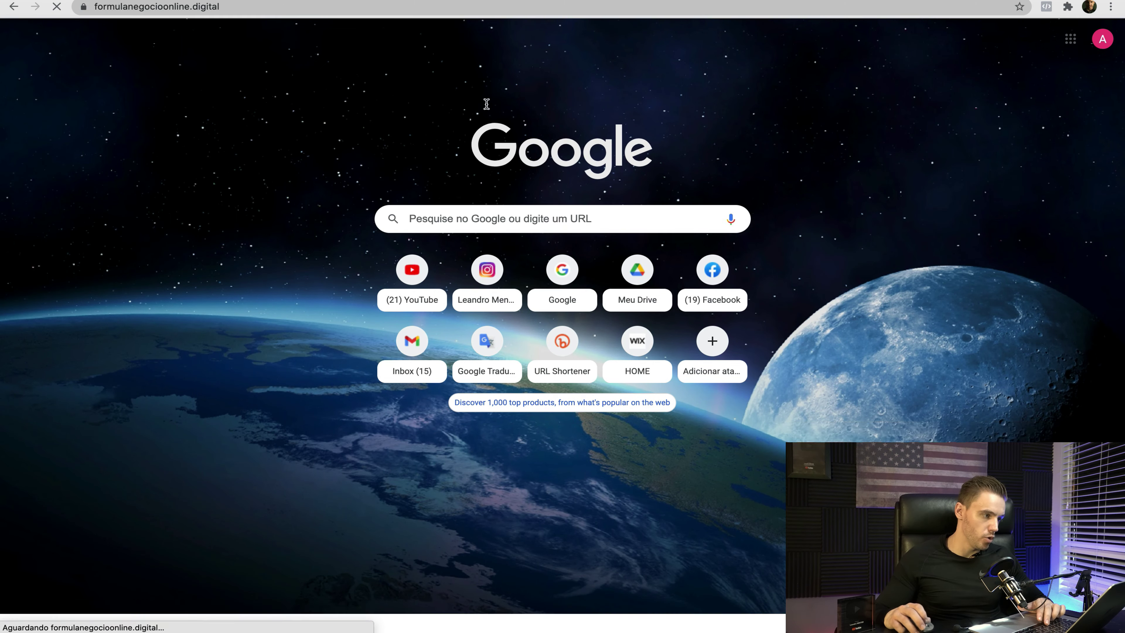
{"action": "scroll", "coordinate": [949, 251], "scroll_direction": "down", "scroll_amount": 15}
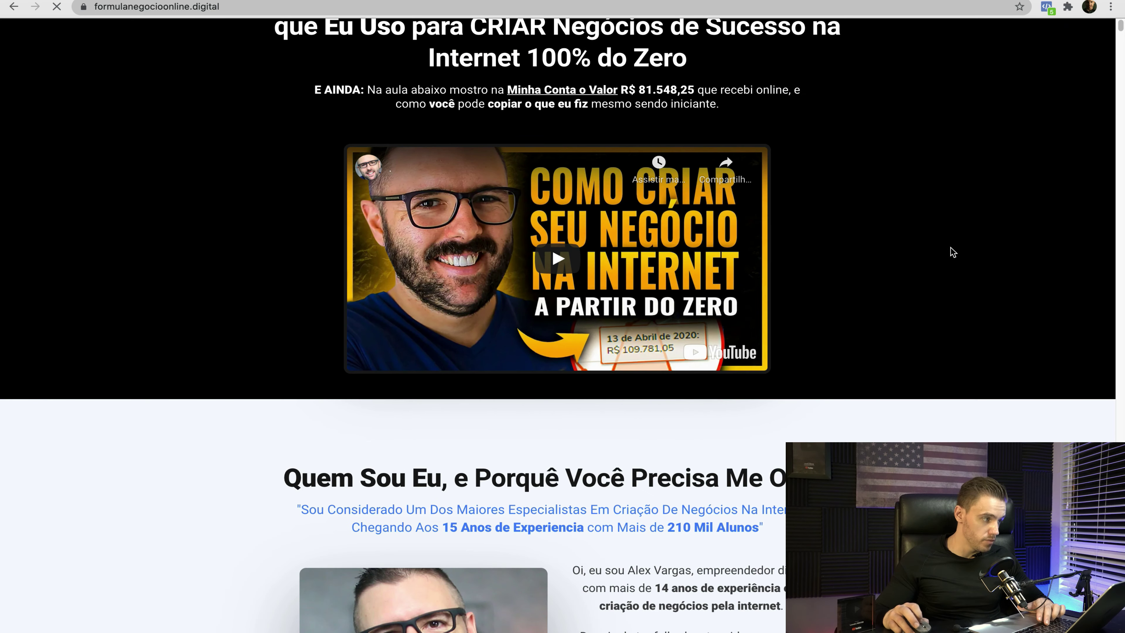
{"action": "scroll", "coordinate": [939, 250], "scroll_direction": "up", "scroll_amount": 15}
{"action": "scroll", "coordinate": [939, 256], "scroll_direction": "up", "scroll_amount": 1}
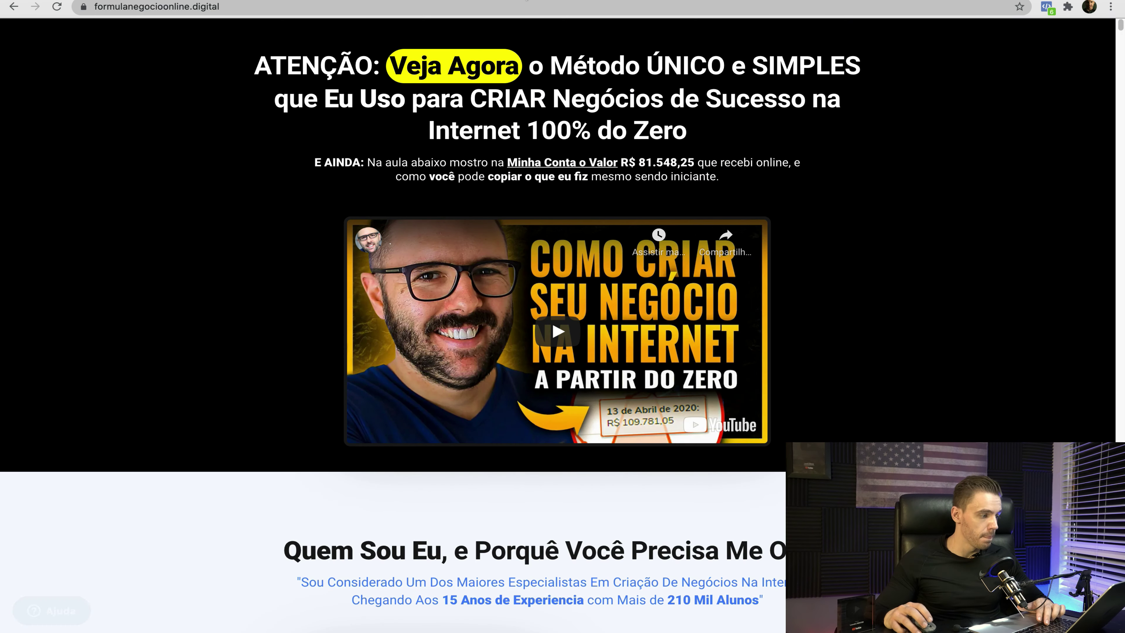
Step: Return to the Try9/04 editing form, open its html, links, images and texts replacement section and review the existing replacements
{"action": "left_click", "coordinate": [501, 1]}
{"action": "left_click", "coordinate": [743, 403]}
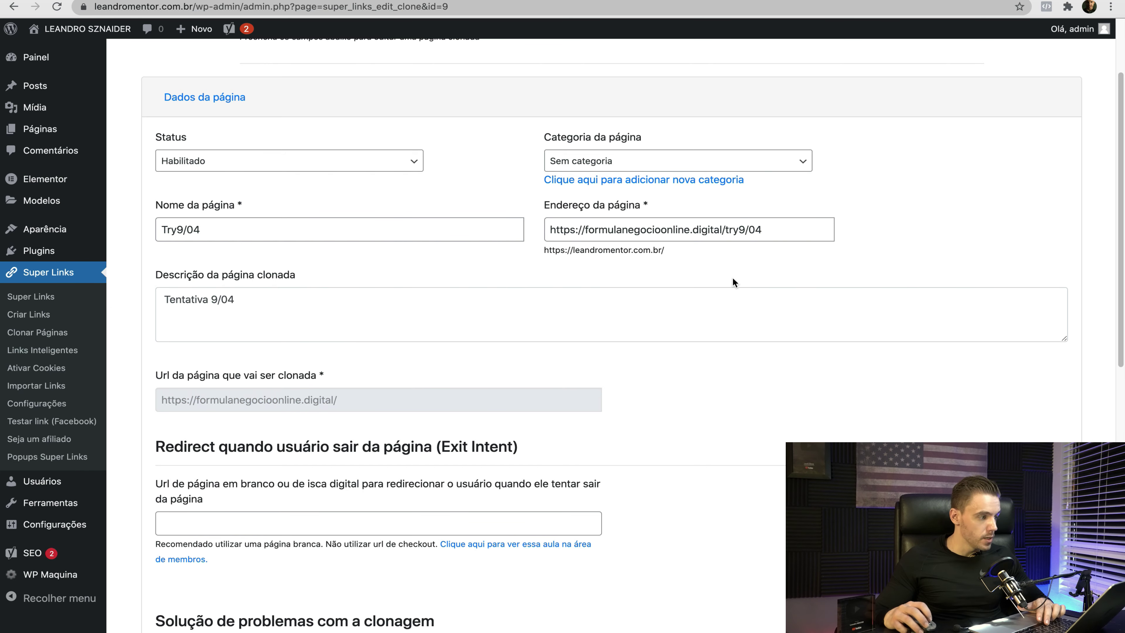
{"action": "scroll", "coordinate": [261, 253], "scroll_direction": "up", "scroll_amount": 3}
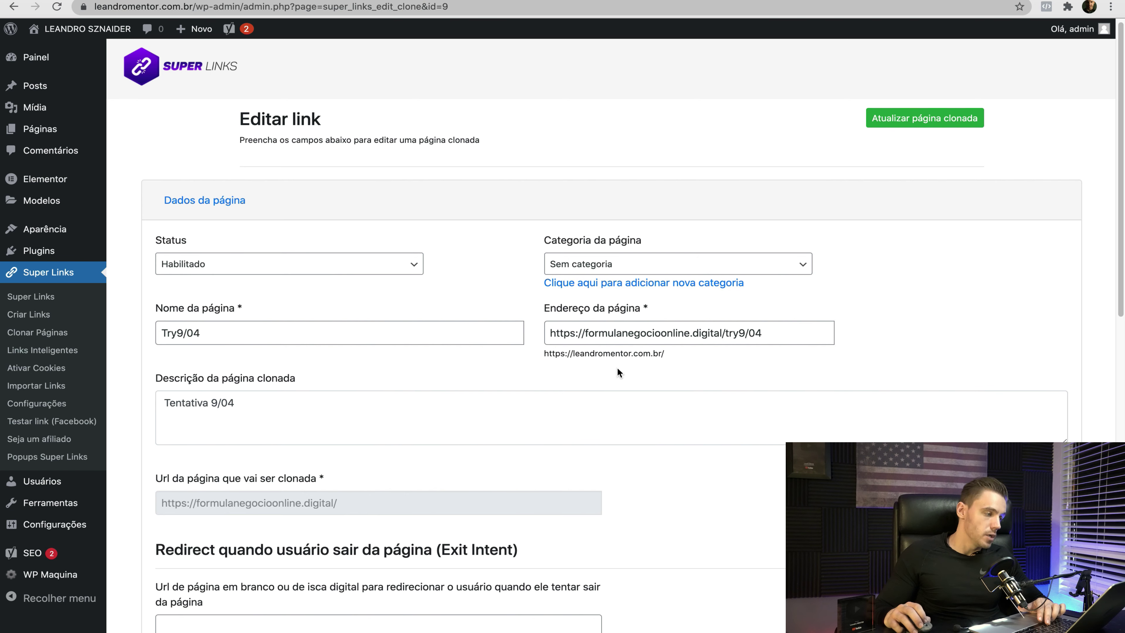
{"action": "scroll", "coordinate": [276, 410], "scroll_direction": "down", "scroll_amount": 5}
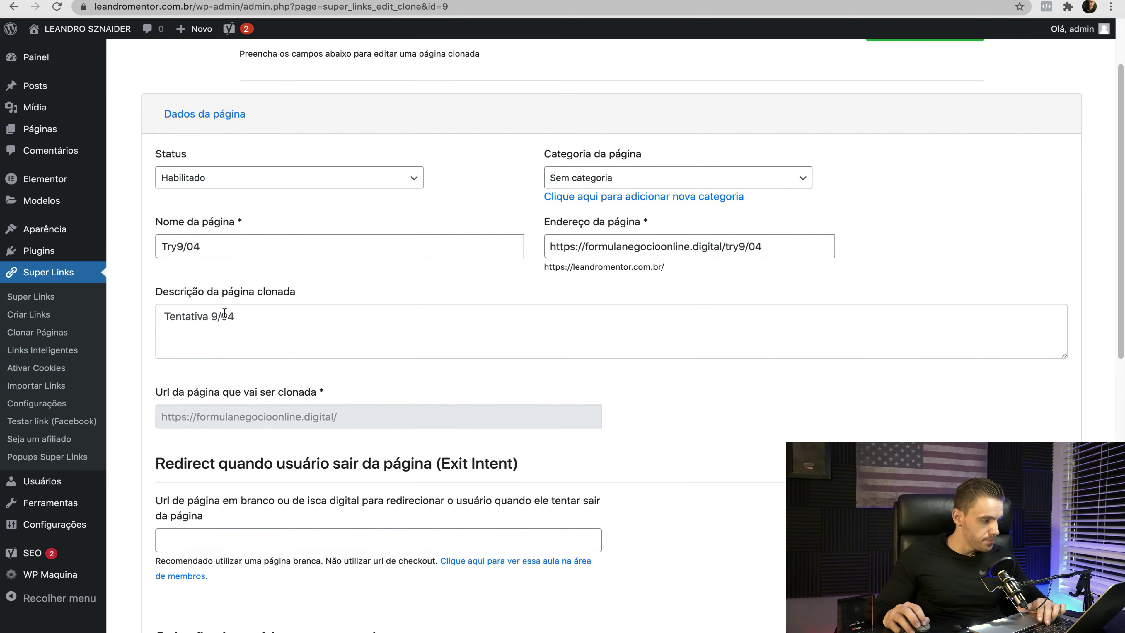
{"action": "scroll", "coordinate": [654, 514], "scroll_direction": "down", "scroll_amount": 8}
{"action": "scroll", "coordinate": [328, 456], "scroll_direction": "down", "scroll_amount": 2}
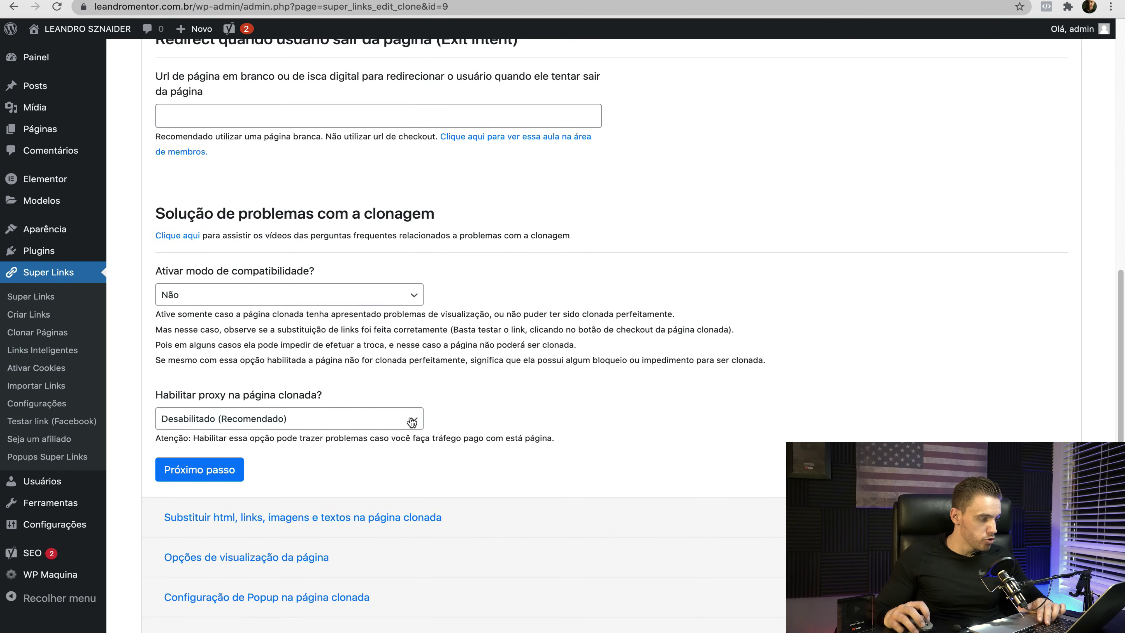
{"action": "left_click", "coordinate": [328, 456]}
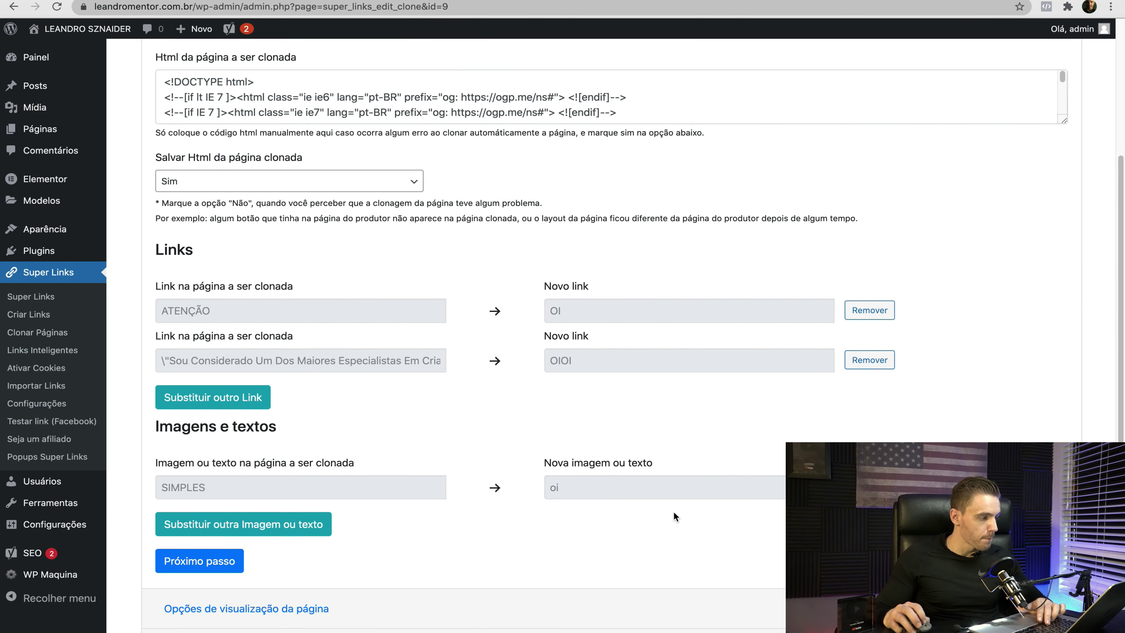
{"action": "scroll", "coordinate": [673, 511], "scroll_direction": "down", "scroll_amount": 4}
{"action": "scroll", "coordinate": [700, 532], "scroll_direction": "up", "scroll_amount": 1}
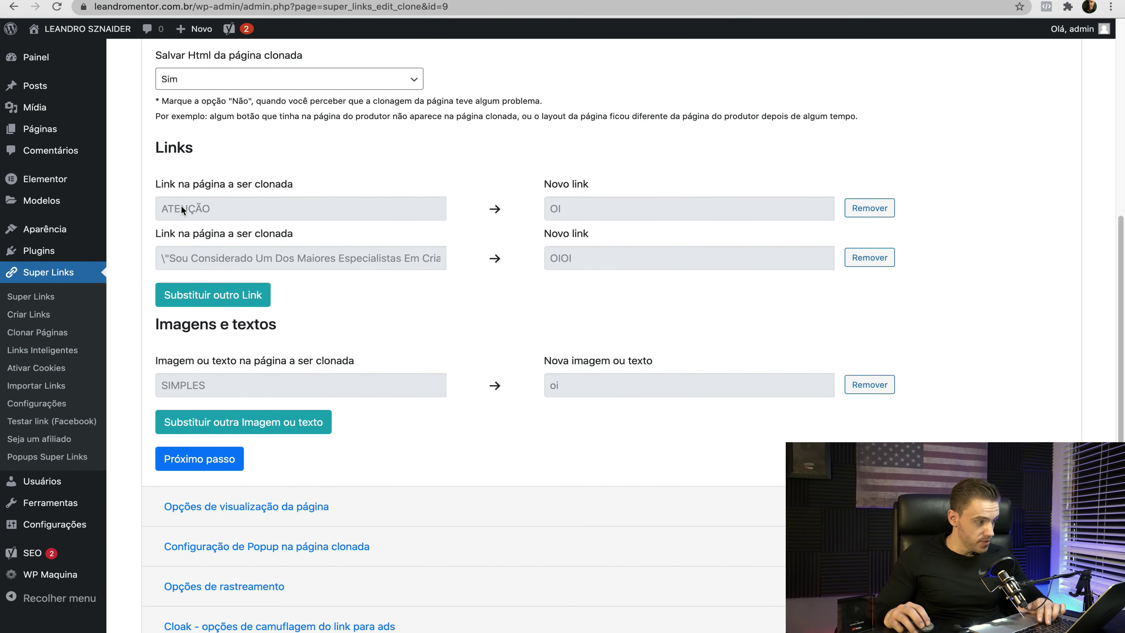
{"action": "scroll", "coordinate": [181, 210], "scroll_direction": "up", "scroll_amount": 1}
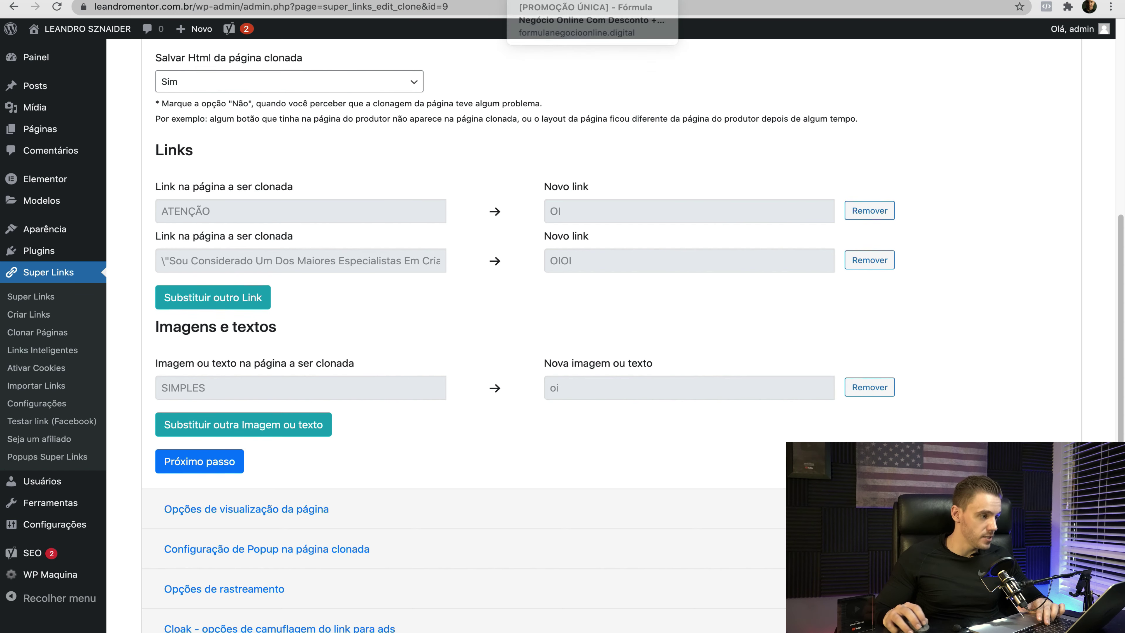
Step: On the formulanegocioonline.digital source page, copy the URL of the embedded YouTube video below the "ATENÇÃO" heading
{"action": "key", "text": "ctrl+Tab"}
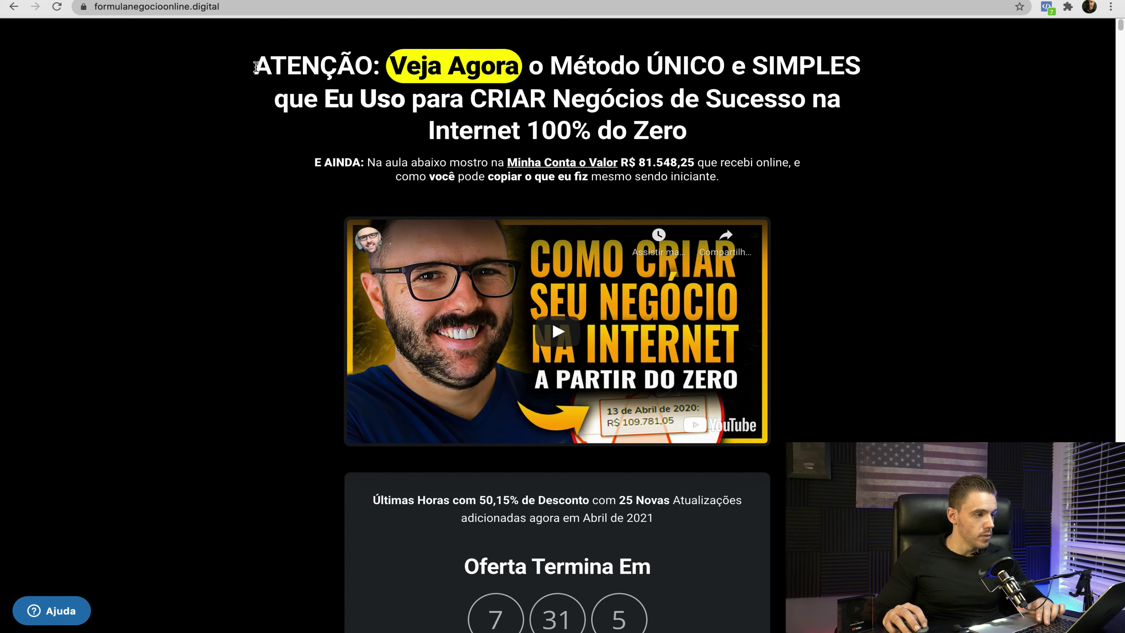
{"action": "mouse_move", "coordinate": [255, 67]}
{"action": "left_mouse_down"}
{"action": "mouse_move", "coordinate": [708, 138]}
{"action": "mouse_move", "coordinate": [331, 93]}
{"action": "mouse_move", "coordinate": [254, 66]}
{"action": "left_mouse_up"}
{"action": "right_click", "coordinate": [697, 304]}
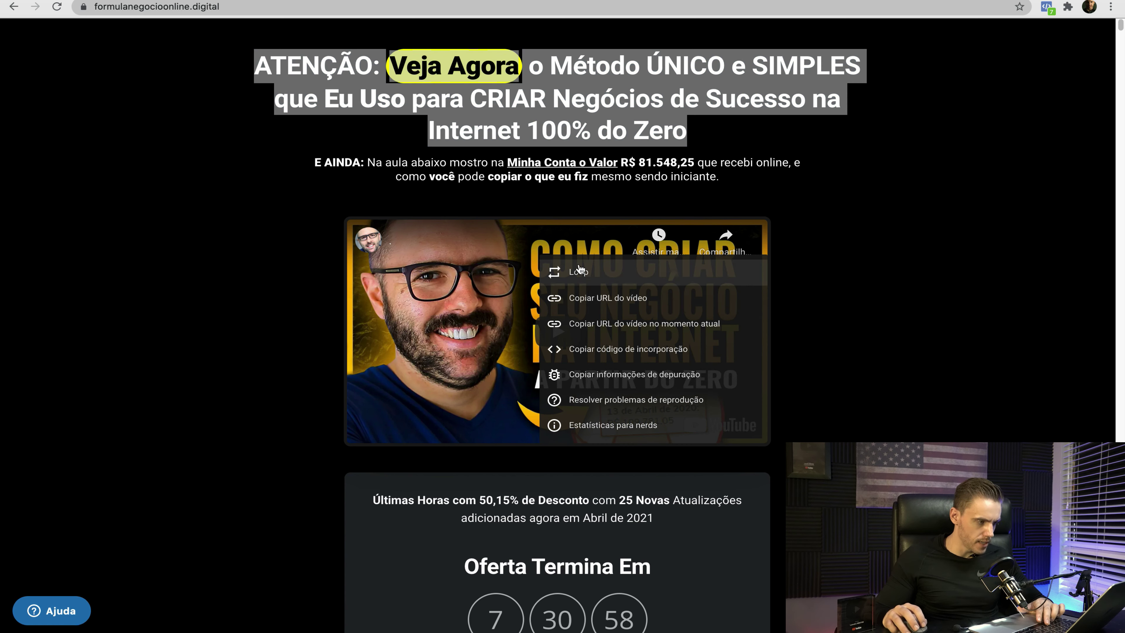
{"action": "left_click", "coordinate": [153, 351]}
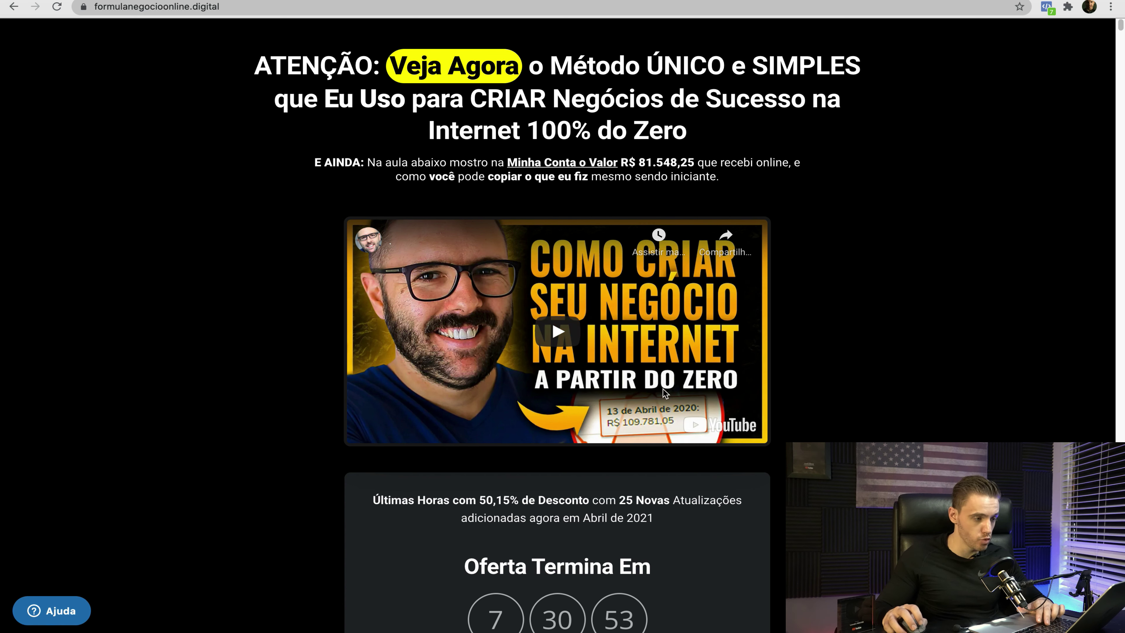
{"action": "right_click", "coordinate": [677, 324]}
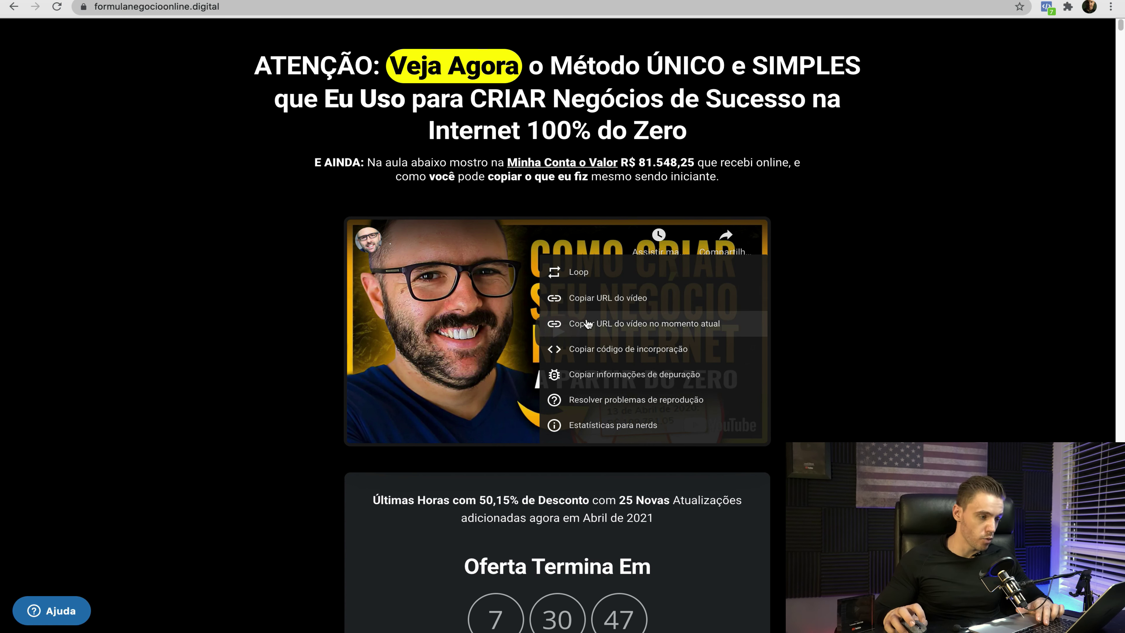
{"action": "left_click", "coordinate": [615, 301]}
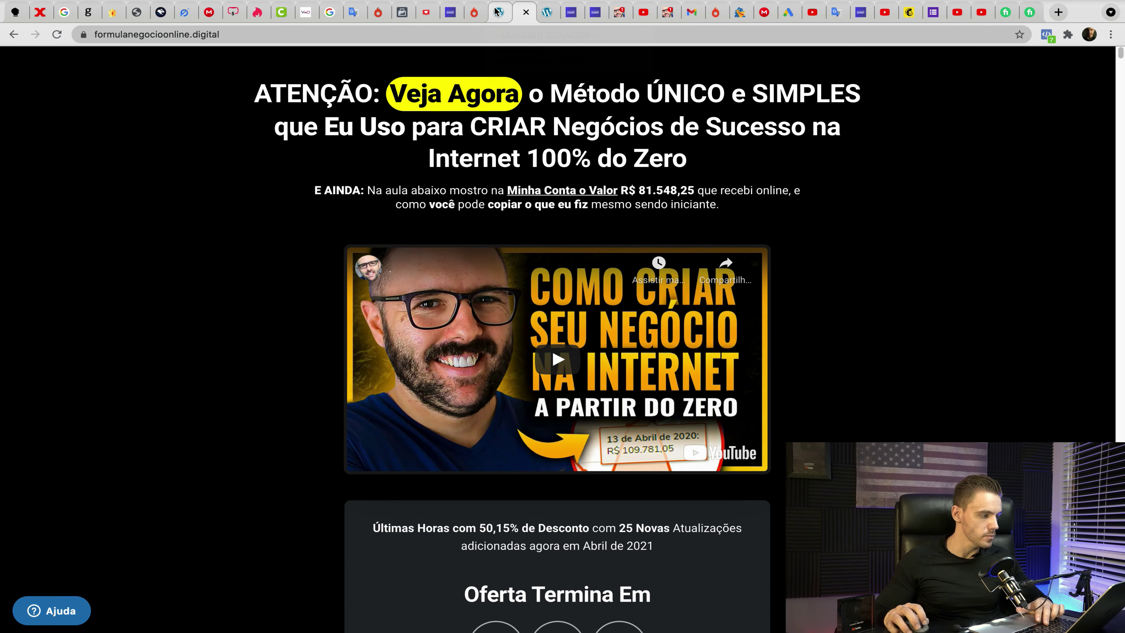
{"action": "left_click", "coordinate": [497, 12]}
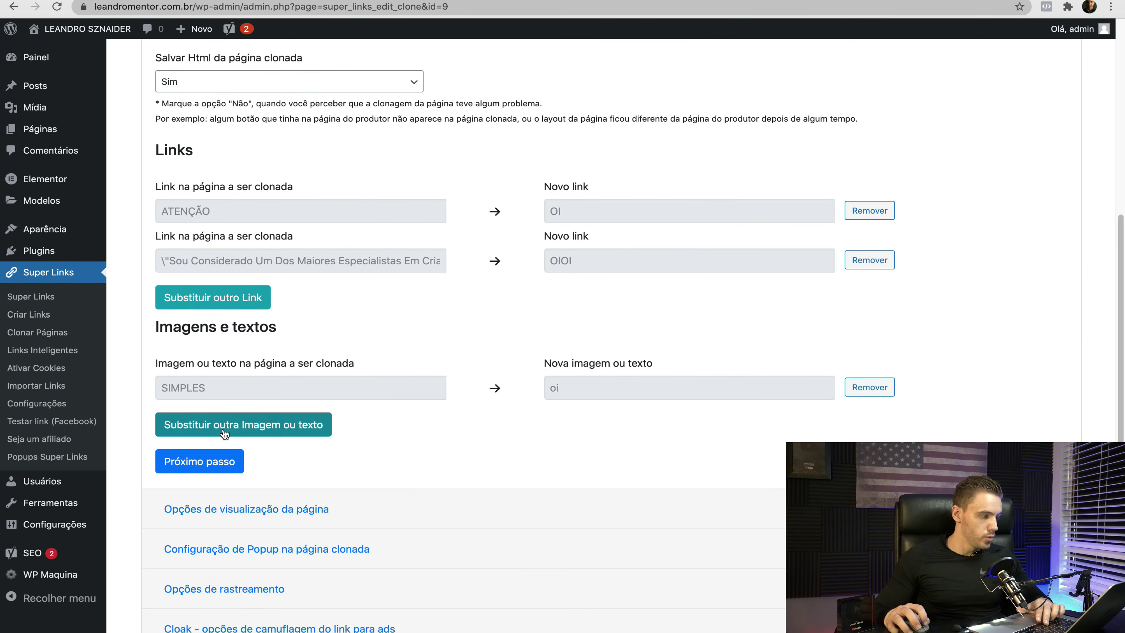
{"action": "left_click", "coordinate": [225, 433]}
{"action": "left_click", "coordinate": [226, 433]}
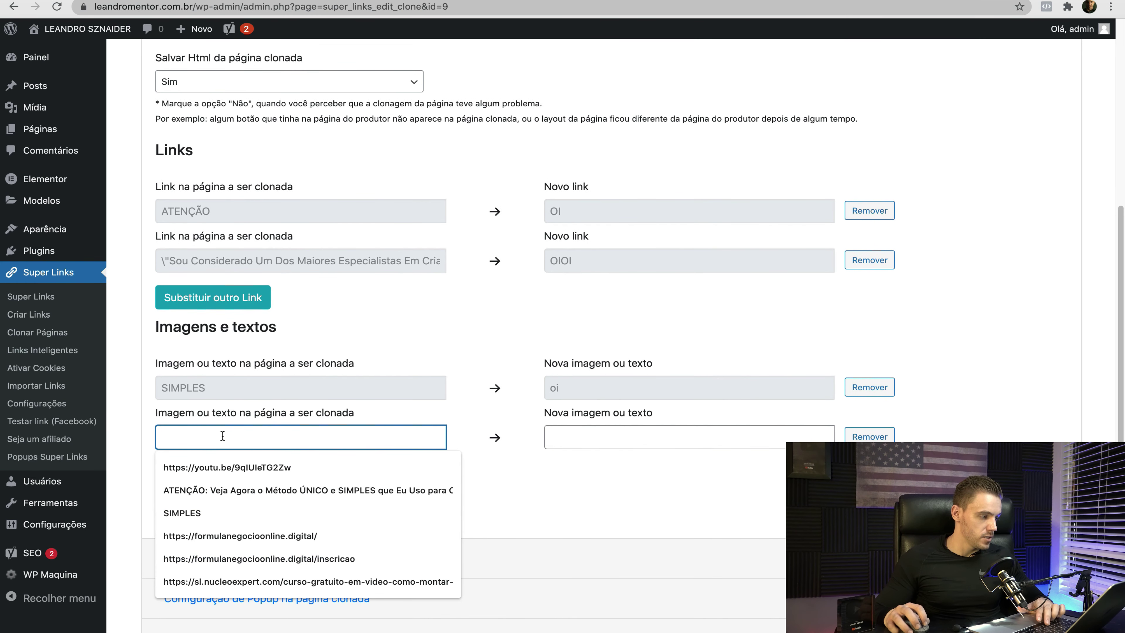
{"action": "type", "text": "https://youtu.be/9qIUIeTG2Zw"}
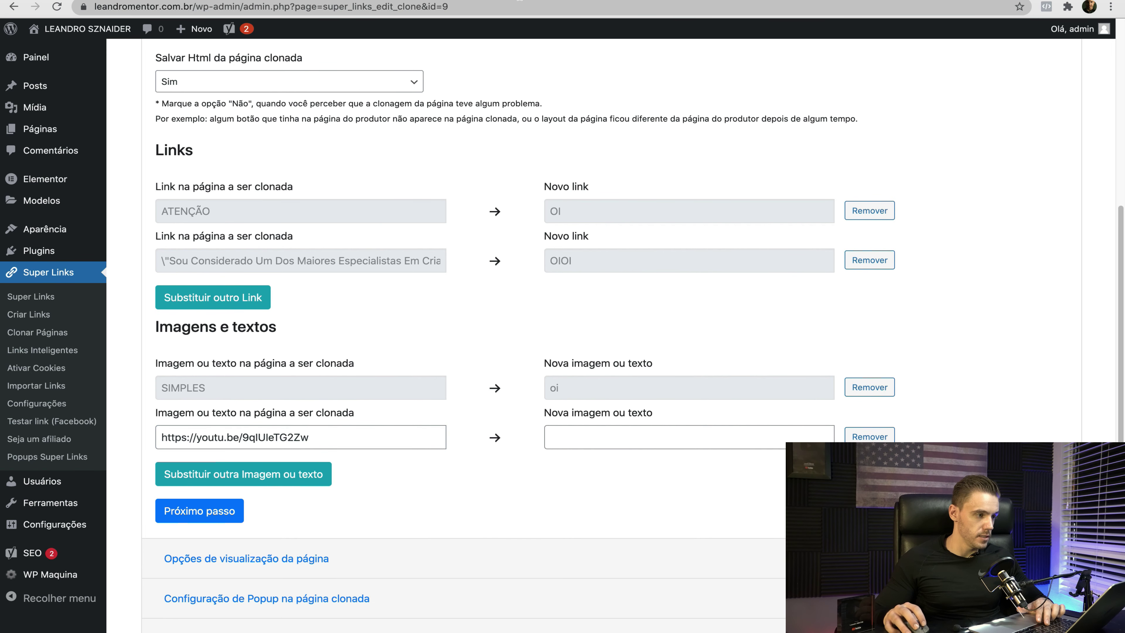
Step: Switch to the YouTube search results and copy the link address of the "Configurações do canal no youtube" video
{"action": "left_click", "coordinate": [521, 1]}
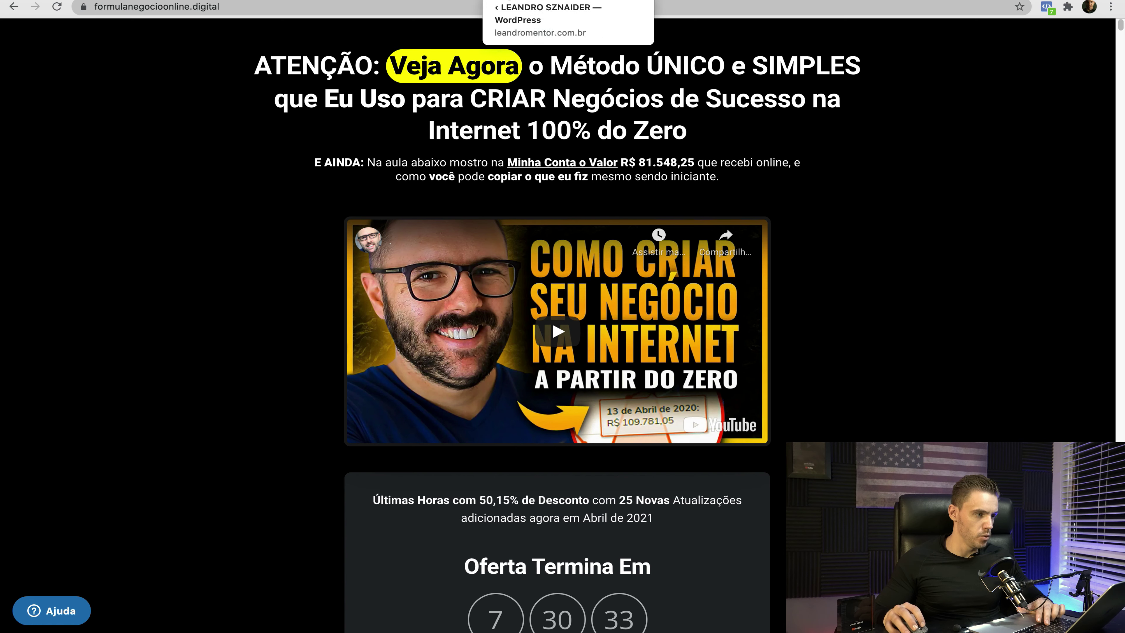
{"action": "left_click", "coordinate": [631, 3]}
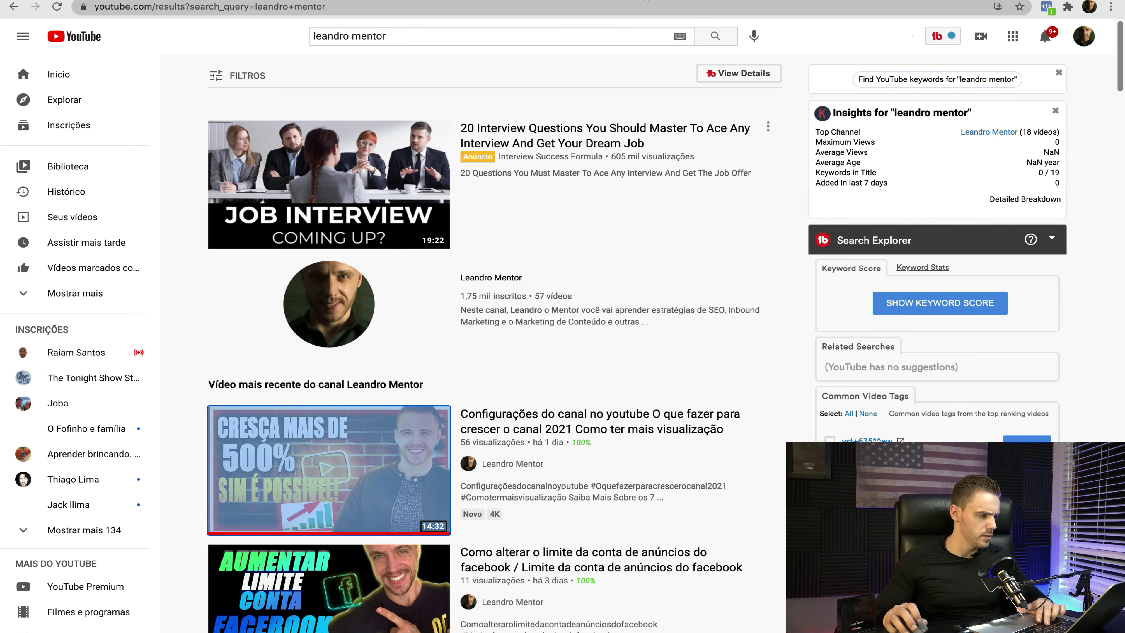
{"action": "right_click", "coordinate": [322, 441]}
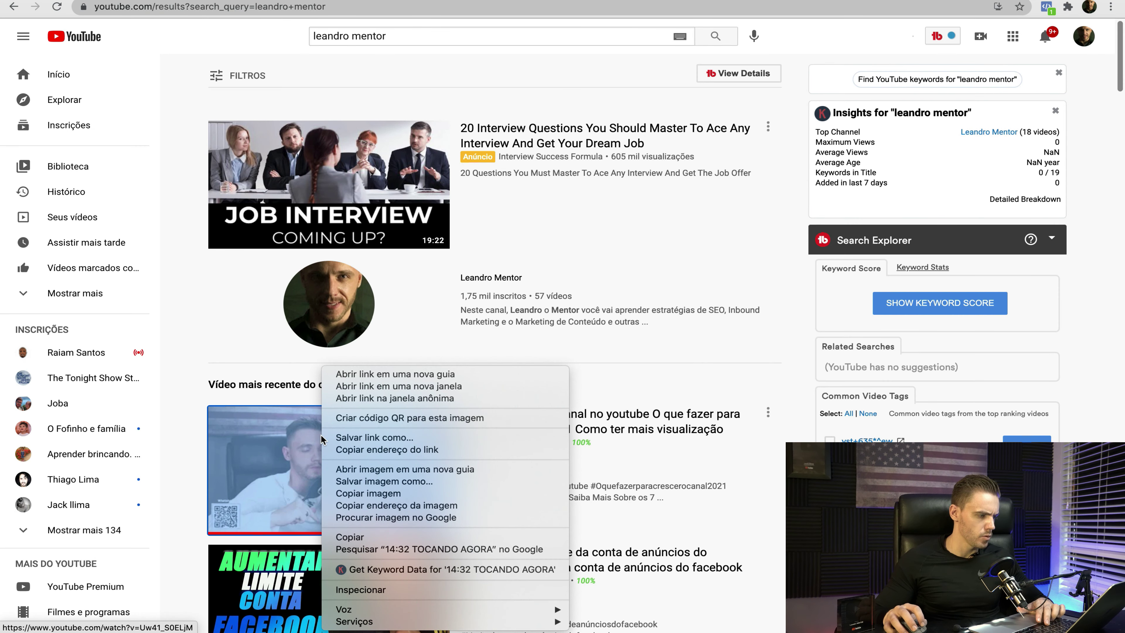
{"action": "left_click", "coordinate": [343, 450]}
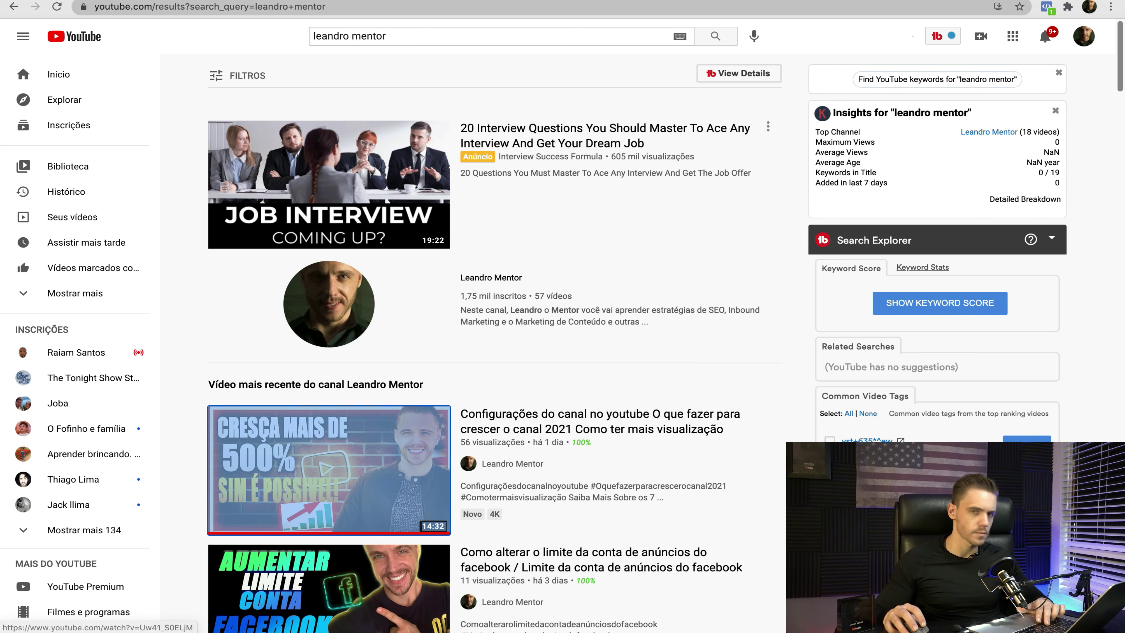
{"action": "key", "text": "ctrl+Tab"}
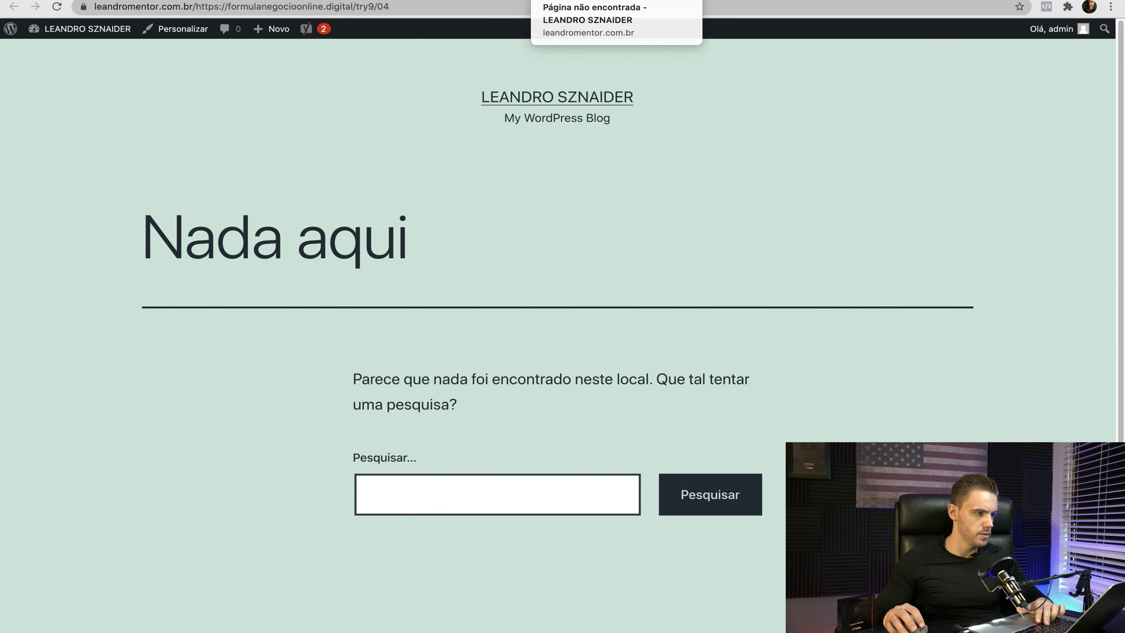
{"action": "left_click", "coordinate": [524, 0]}
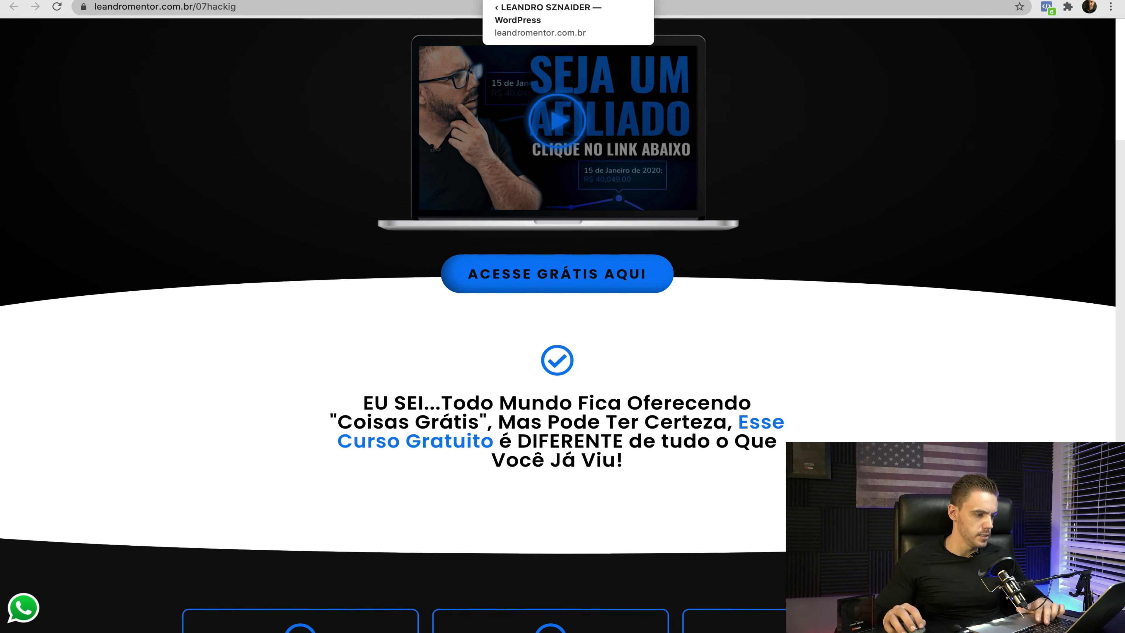
{"action": "left_click", "coordinate": [554, 1]}
{"action": "type", "text": "https://www.youtube.com/watch?v=Uw41_S0ELjM"}
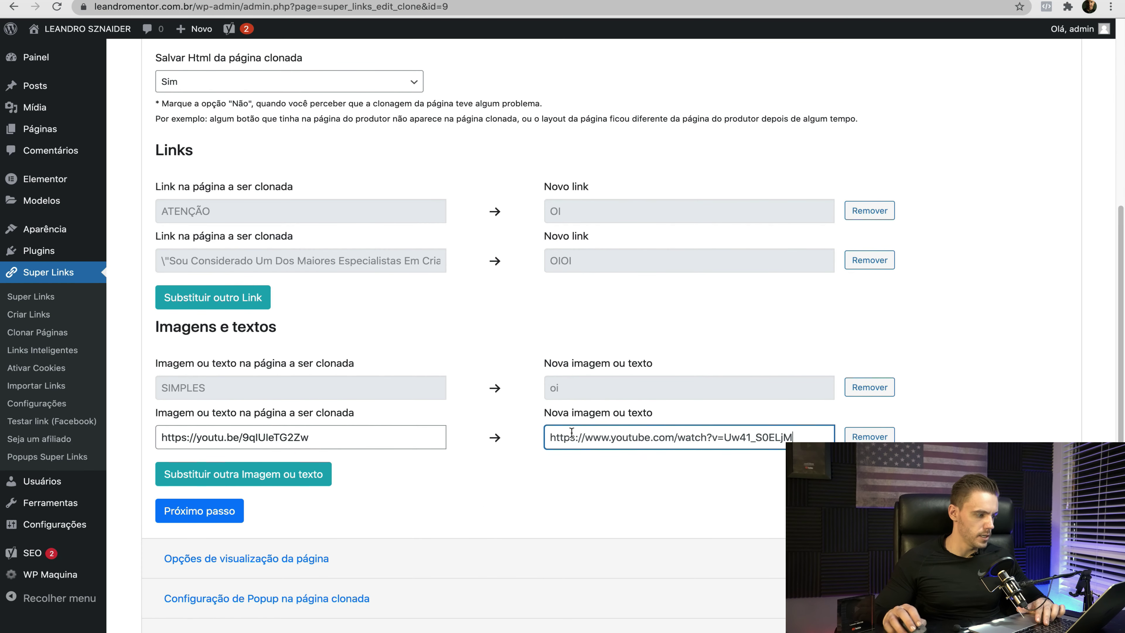
{"action": "scroll", "coordinate": [449, 504], "scroll_direction": "down", "scroll_amount": 3}
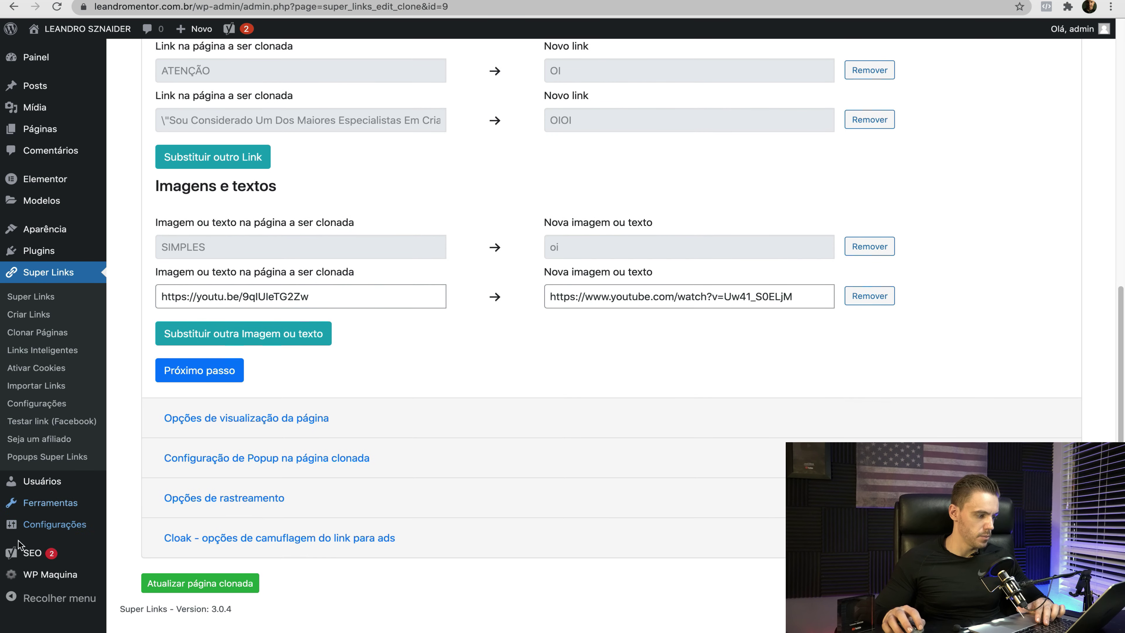
{"action": "left_click", "coordinate": [207, 584]}
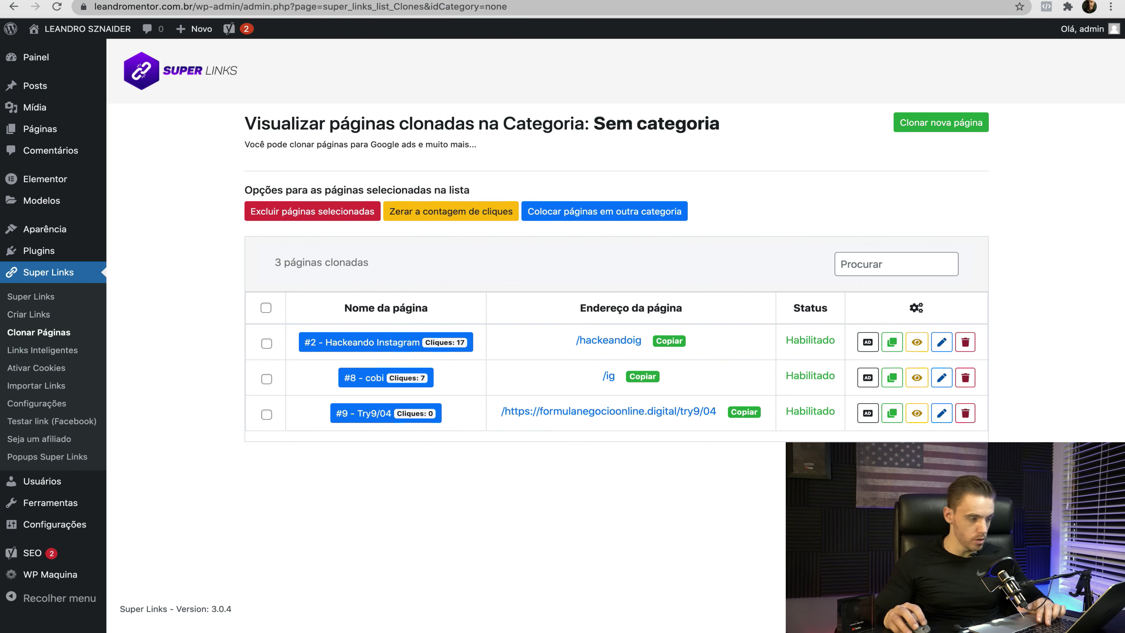
Step: Open the published Try9/04 address to check whether the cloned page loads, then return to the uncategorized cloned pages list
{"action": "left_click", "coordinate": [579, 408]}
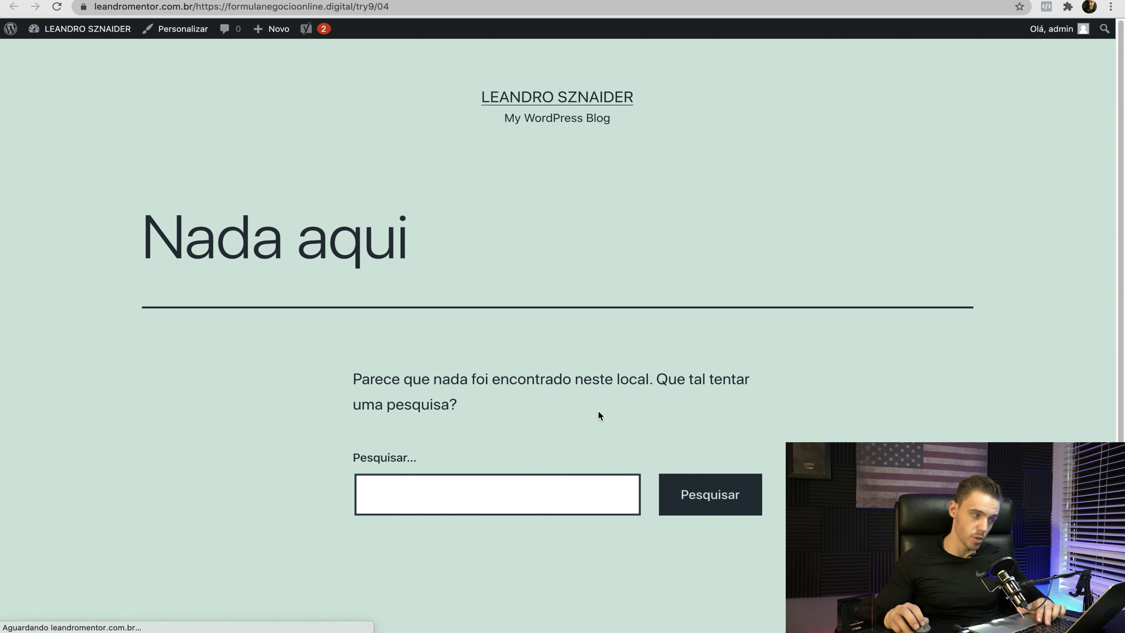
{"action": "scroll", "coordinate": [321, 322], "scroll_direction": "down", "scroll_amount": 6}
{"action": "scroll", "coordinate": [226, 289], "scroll_direction": "up", "scroll_amount": 6}
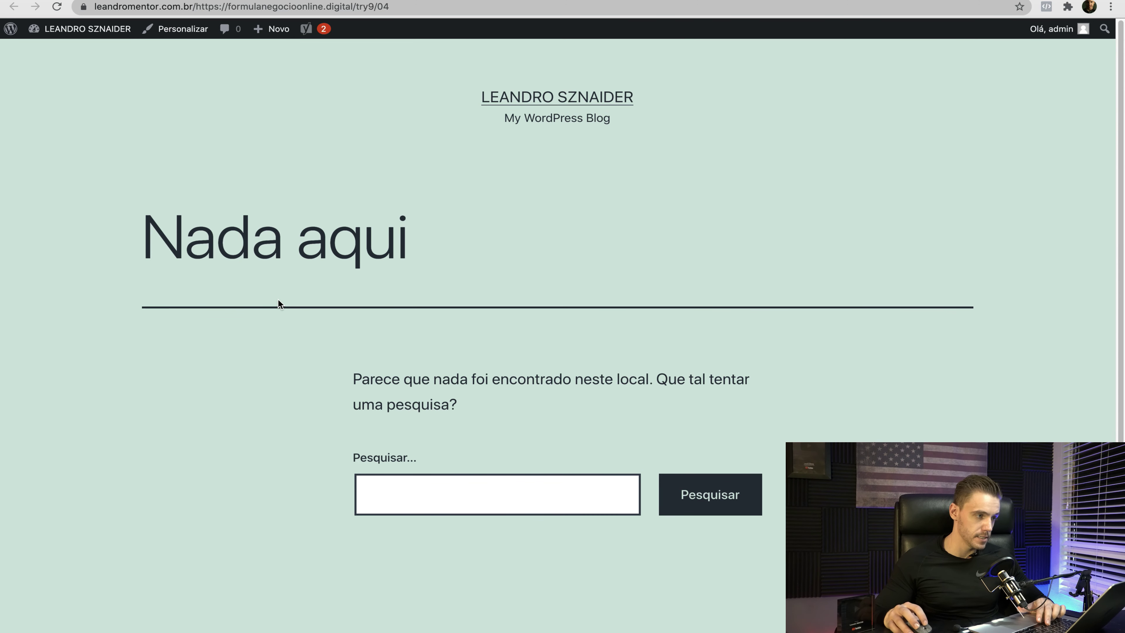
{"action": "key", "text": "super+w"}
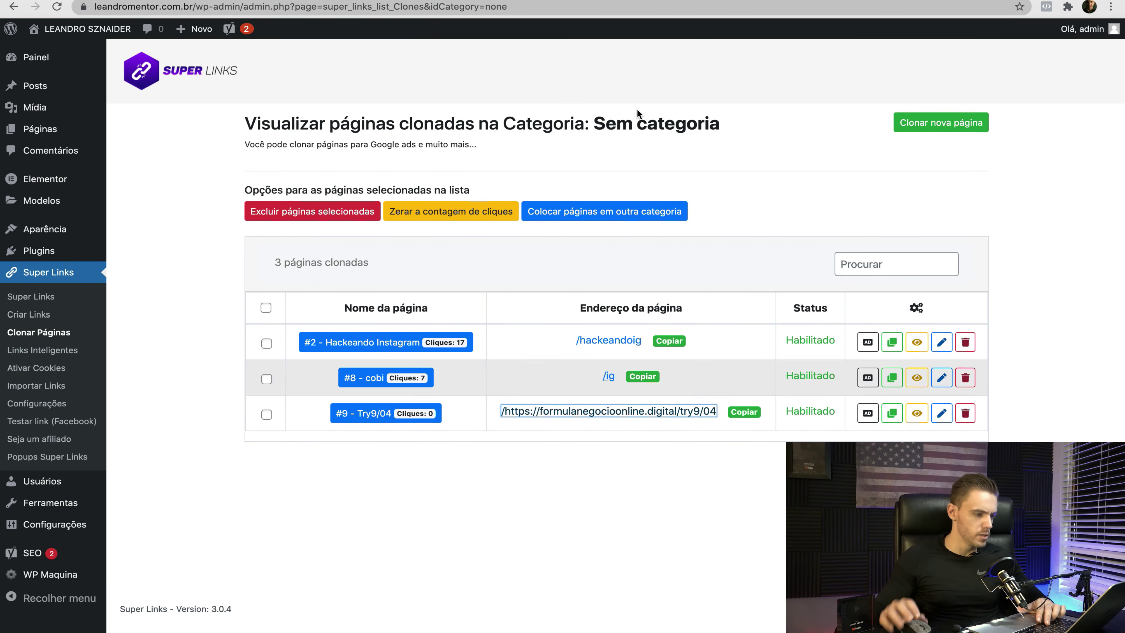
{"action": "mouse_move", "coordinate": [665, 0]}
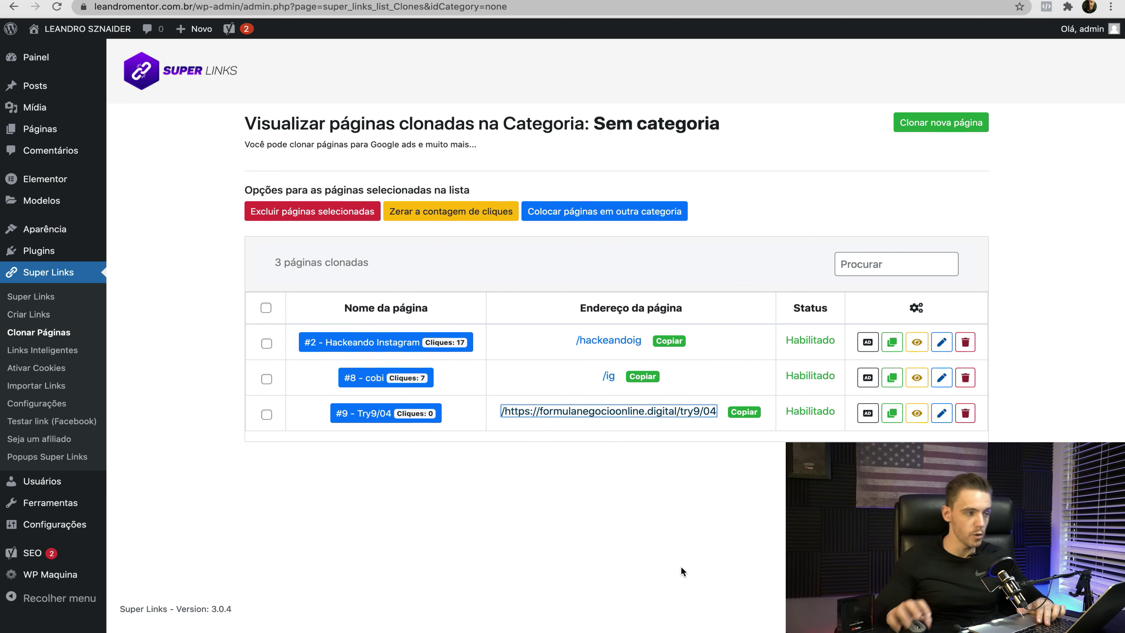
Step: Open the published /ig page to examine its headline and photo, then return to the cloned pages list
{"action": "left_click", "coordinate": [608, 377]}
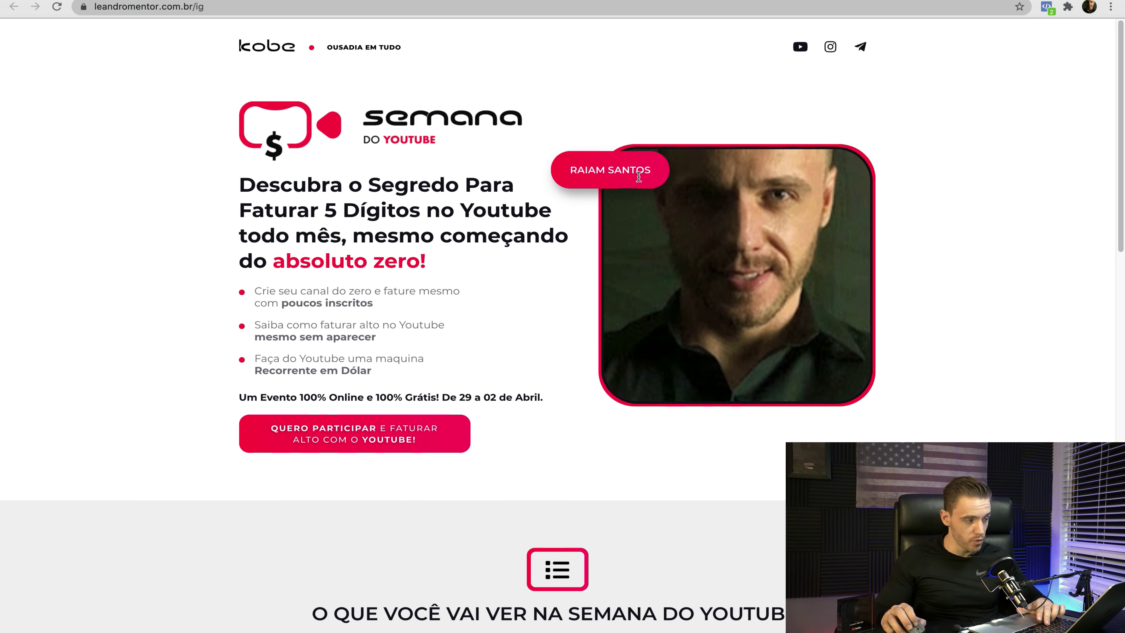
{"action": "scroll", "coordinate": [524, 384], "scroll_direction": "down", "scroll_amount": 4}
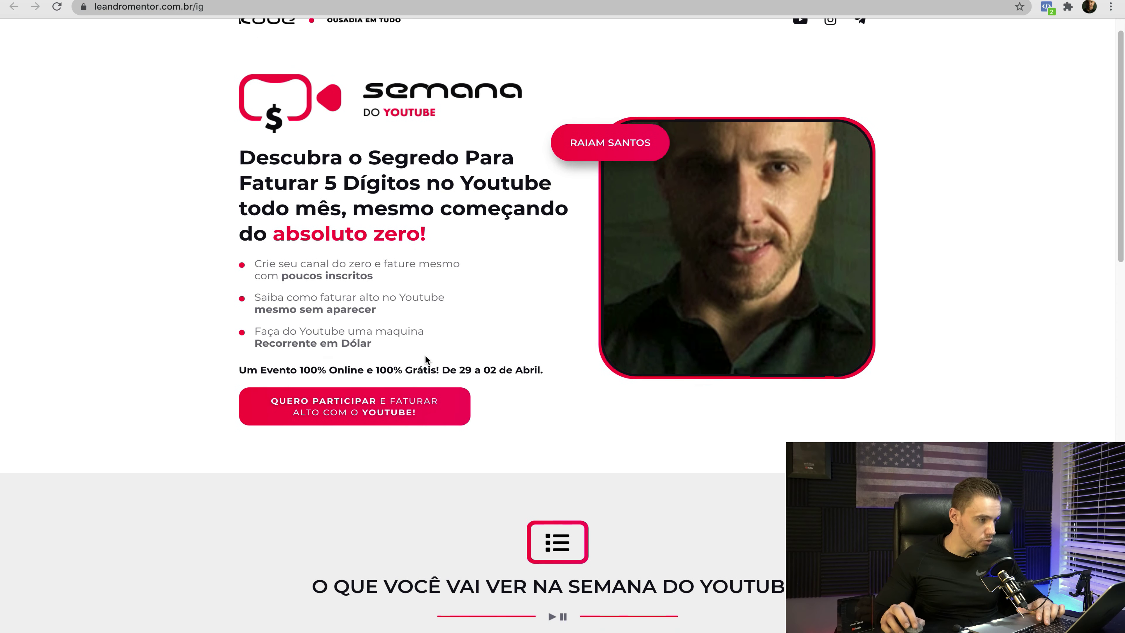
{"action": "scroll", "coordinate": [459, 395], "scroll_direction": "up", "scroll_amount": 4}
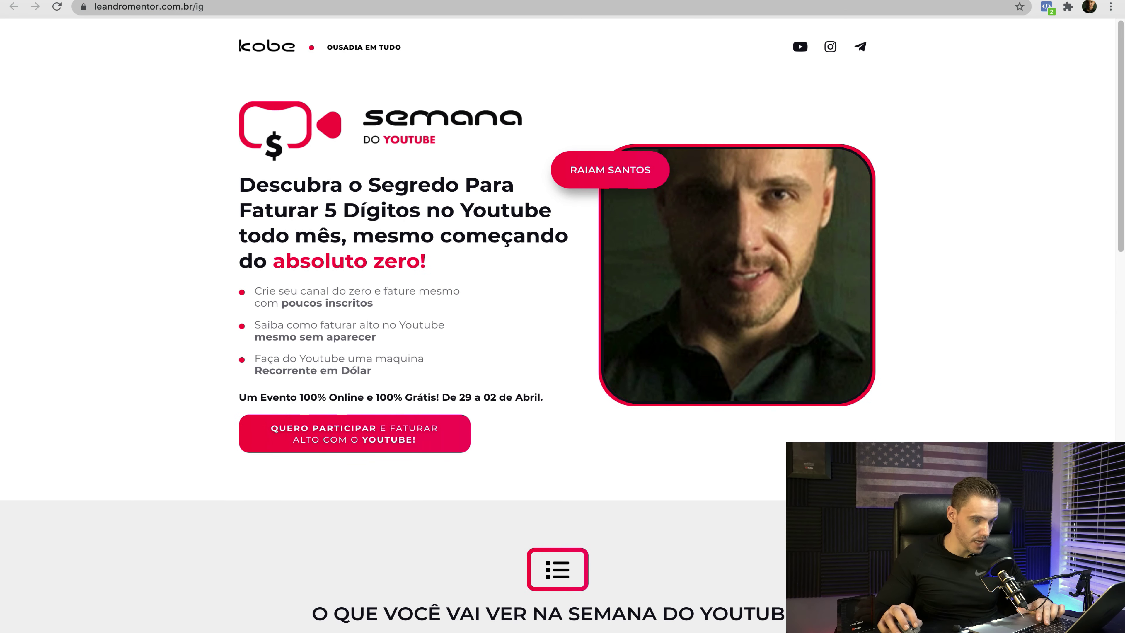
{"action": "key", "text": "super+w"}
Step: Open the cobi cloned page for editing and add another image or text replacement
{"action": "left_click", "coordinate": [942, 377]}
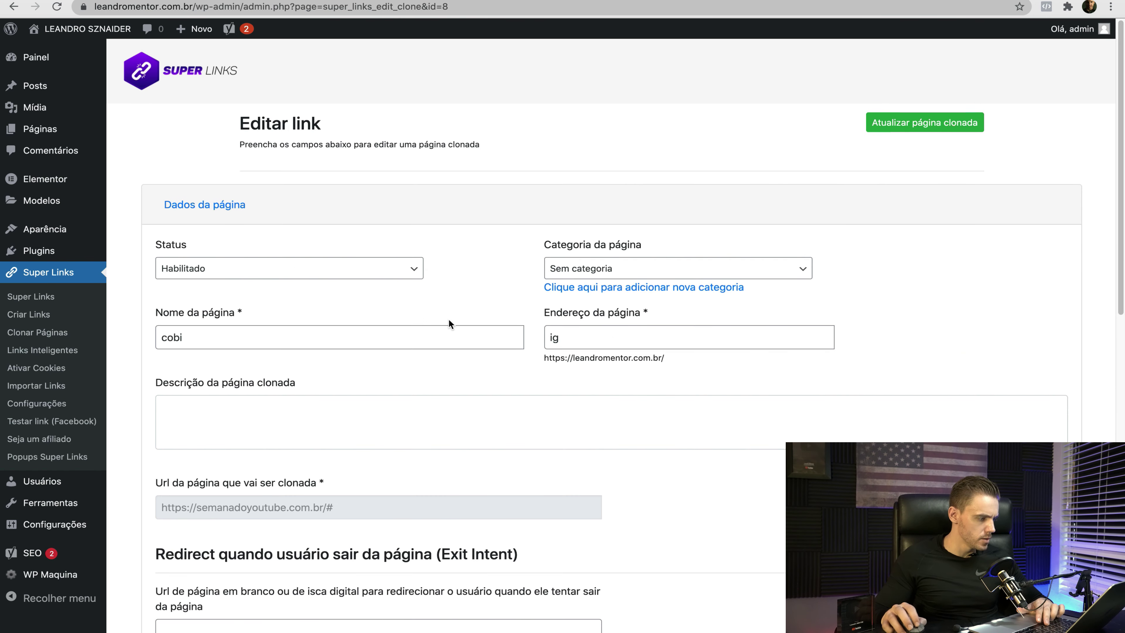
{"action": "scroll", "coordinate": [309, 330], "scroll_direction": "down", "scroll_amount": 15}
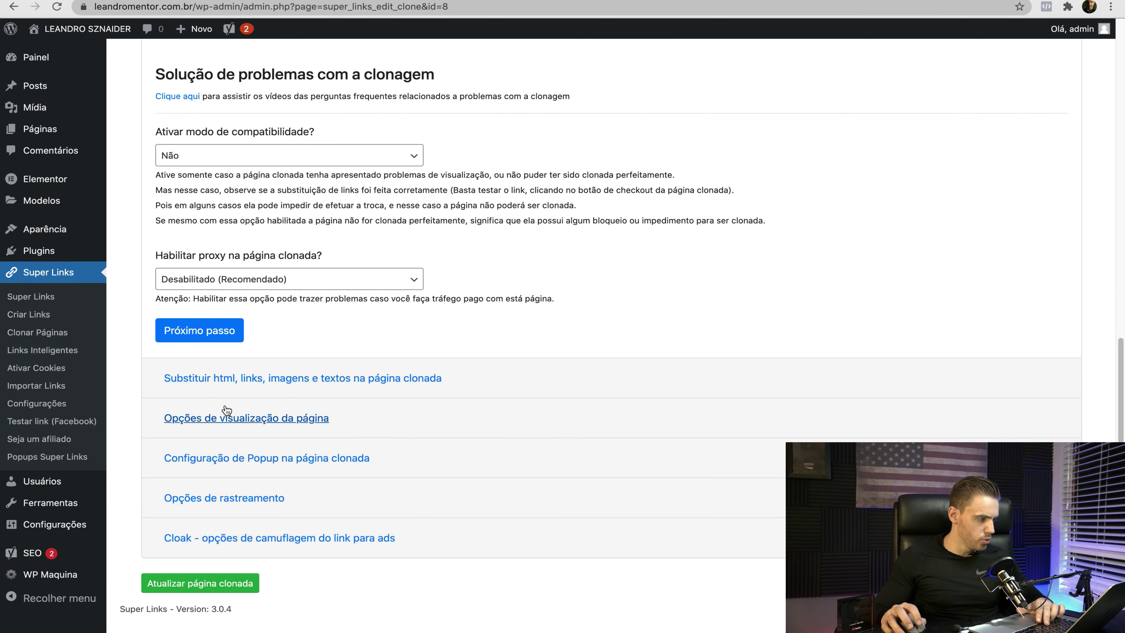
{"action": "left_click", "coordinate": [234, 379]}
{"action": "scroll", "coordinate": [545, 417], "scroll_direction": "down", "scroll_amount": 3}
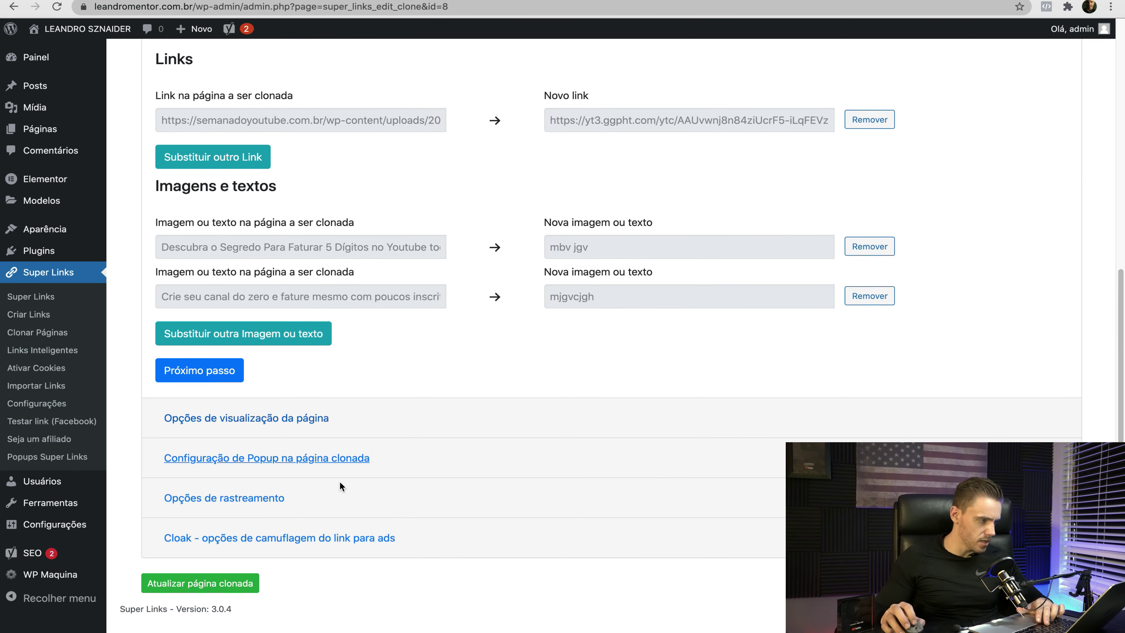
{"action": "left_click", "coordinate": [178, 497]}
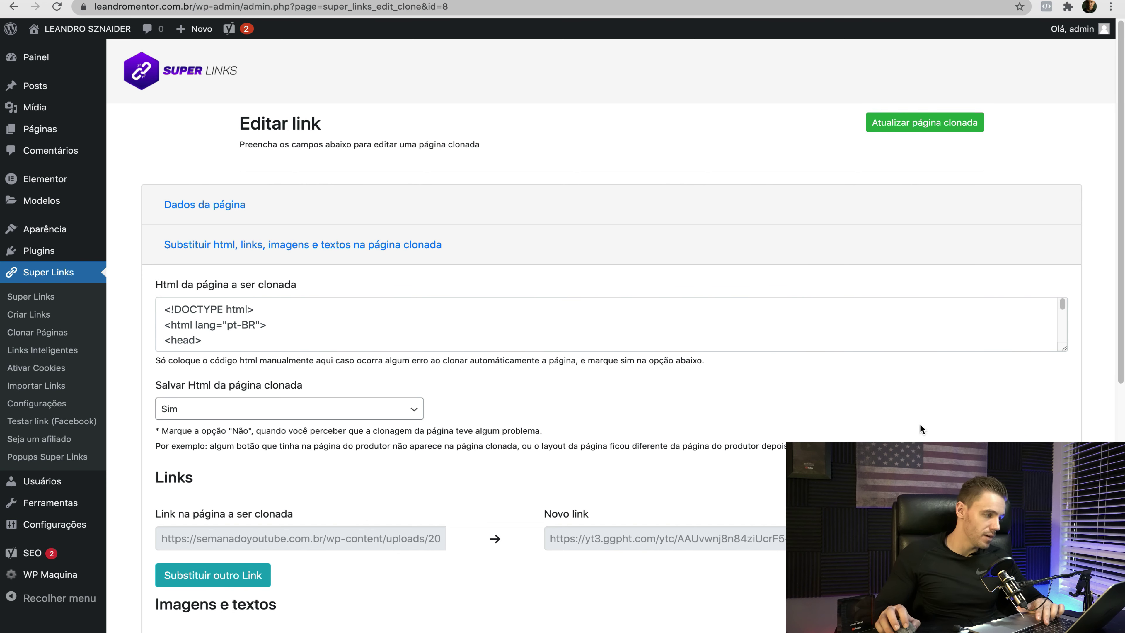
{"action": "scroll", "coordinate": [822, 409], "scroll_direction": "down", "scroll_amount": 5}
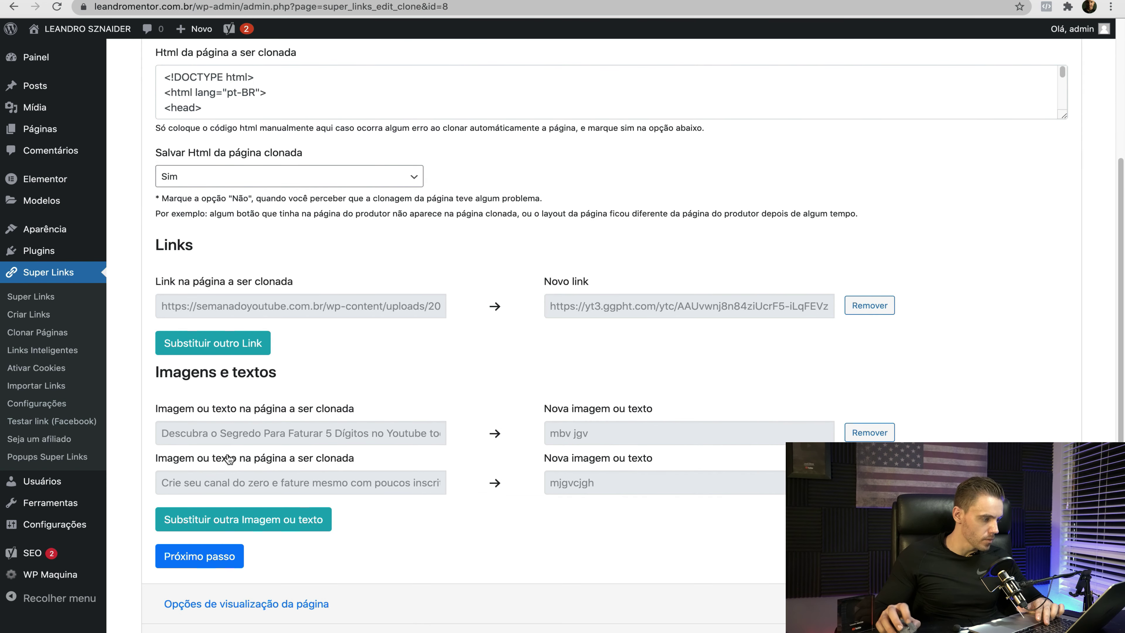
{"action": "scroll", "coordinate": [556, 529], "scroll_direction": "down", "scroll_amount": 1}
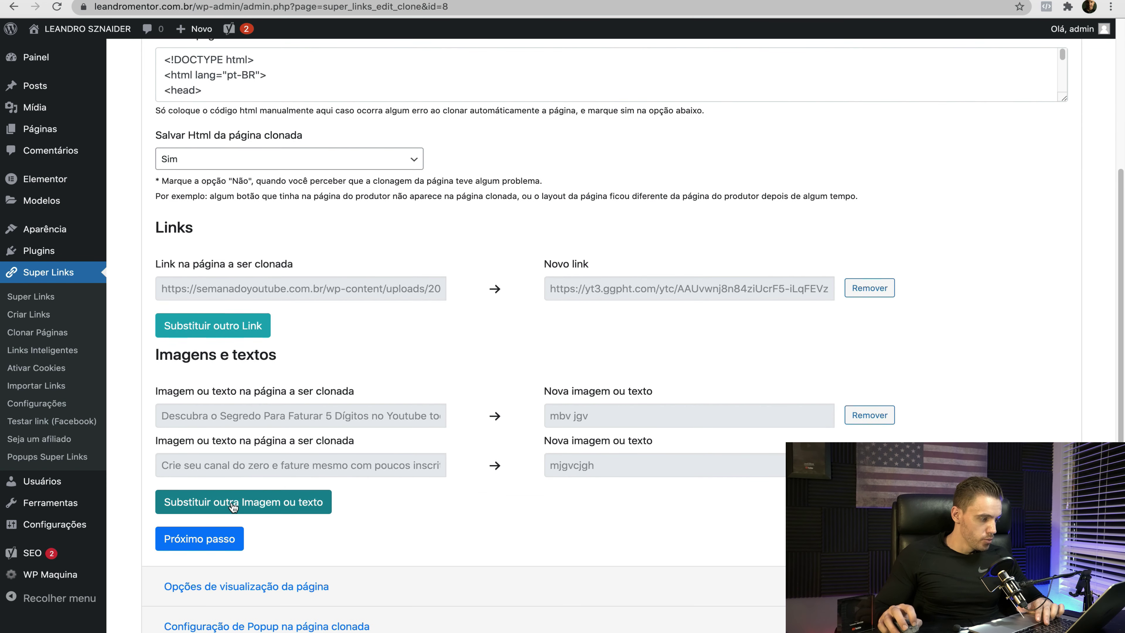
{"action": "left_click", "coordinate": [231, 502]}
{"action": "left_click", "coordinate": [281, 519]}
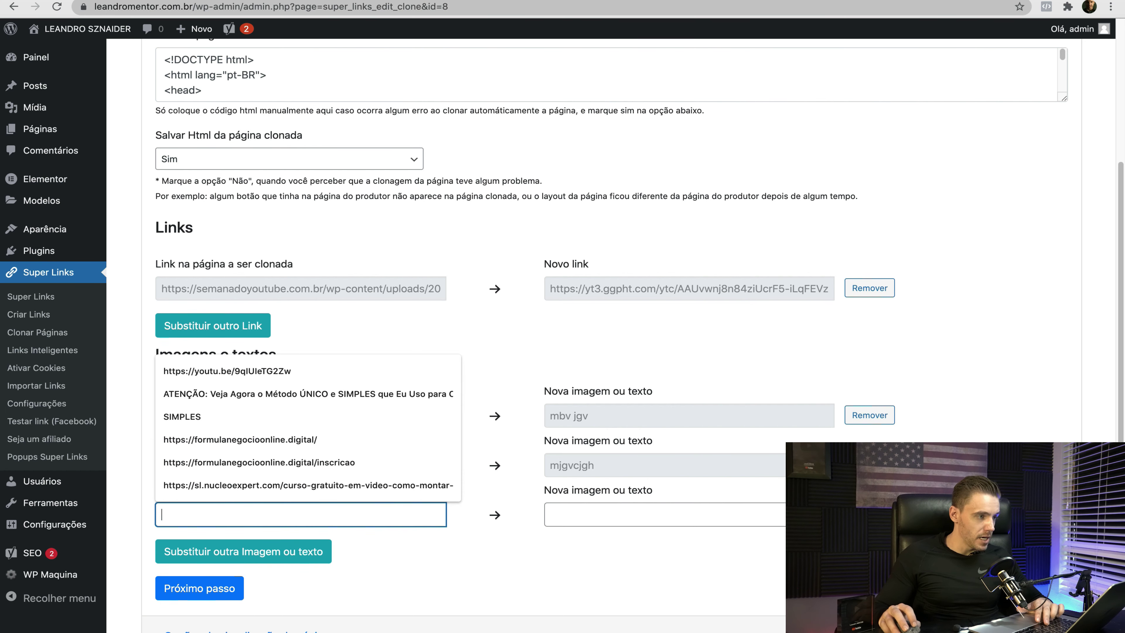
Step: Copy "Descubra o Segredo" from the published /ig headline and paste it as the new replacement's original text
{"action": "left_click", "coordinate": [576, 9]}
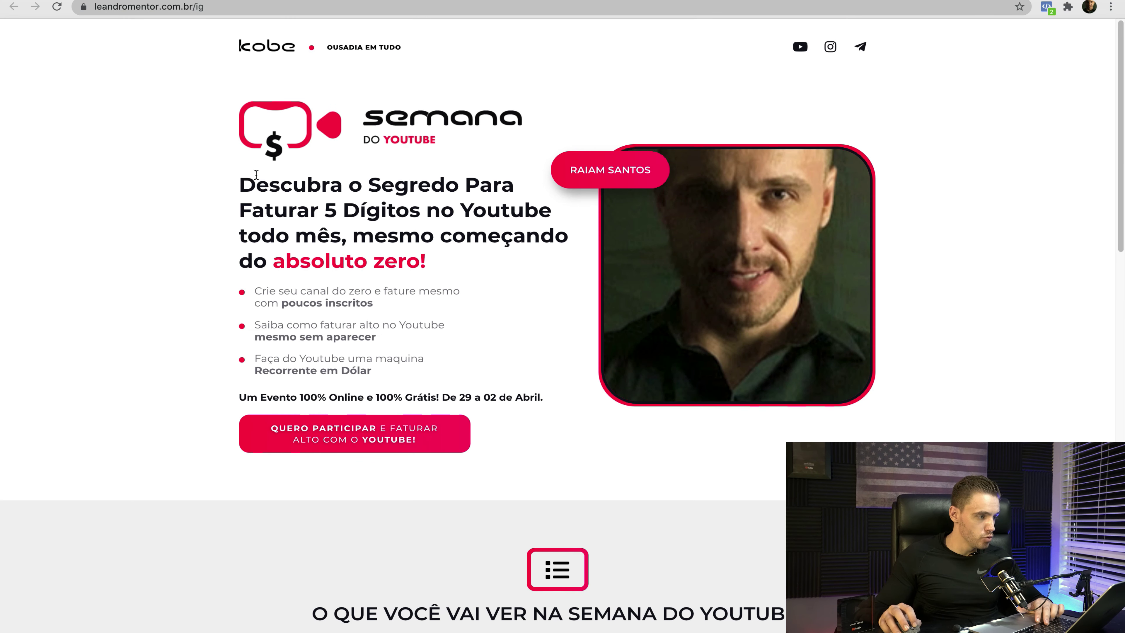
{"action": "left_click_drag", "start_coordinate": [243, 185], "coordinate": [458, 185]}
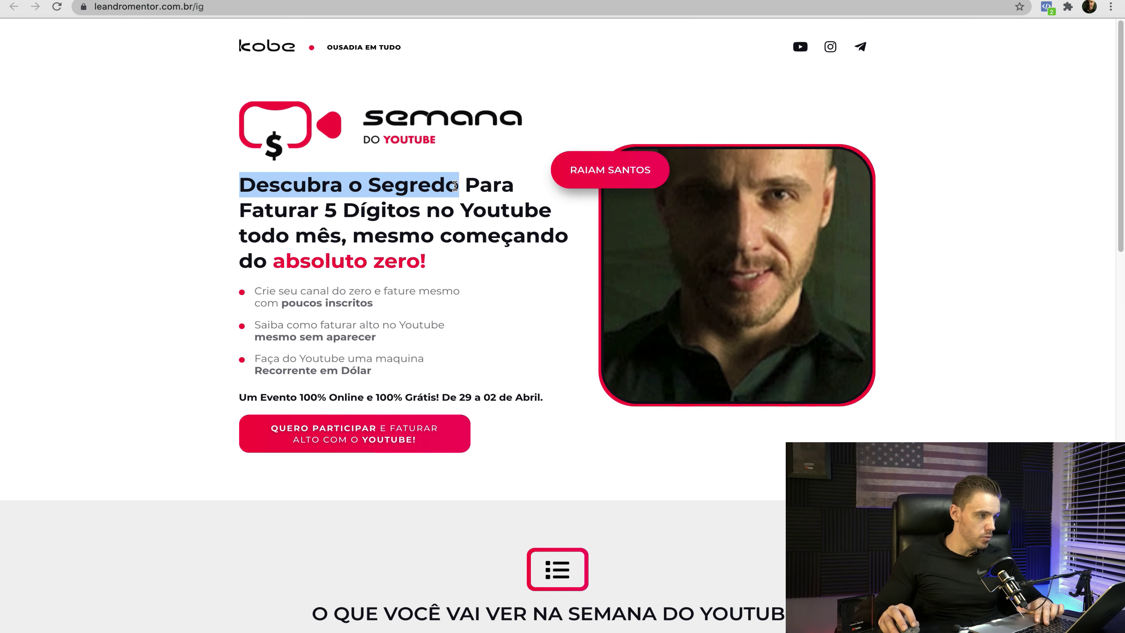
{"action": "right_click", "coordinate": [455, 186]}
{"action": "left_click", "coordinate": [487, 216]}
{"action": "key", "text": "ctrl+shift+Tab"}
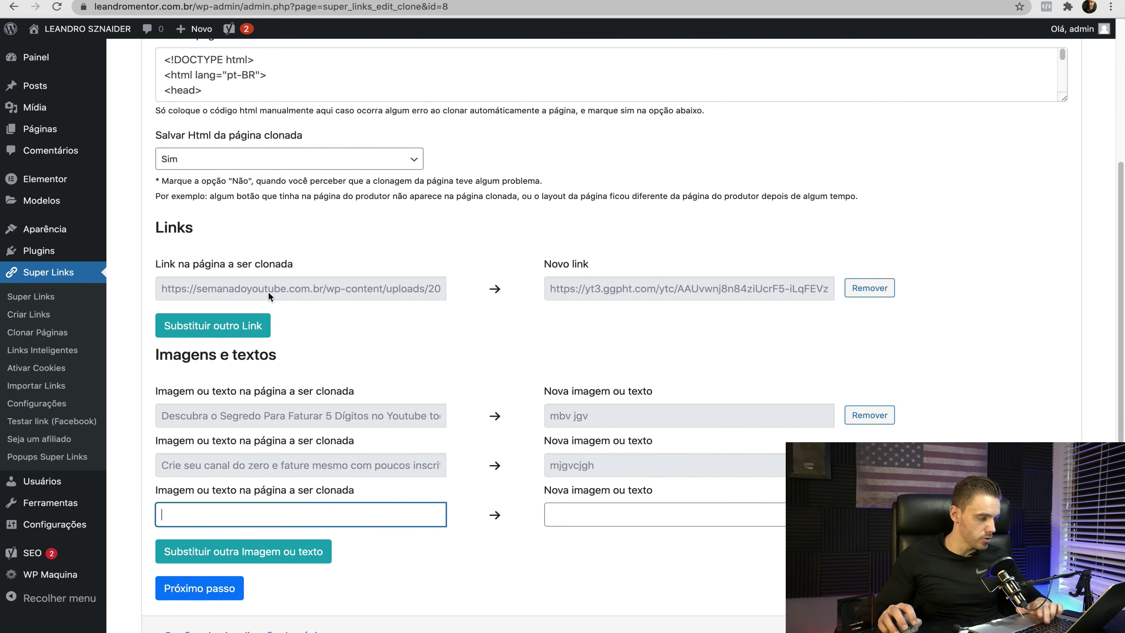
{"action": "key", "text": "ctrl+v"}
Step: Set the replacement's new text to "ola" and update the cobi cloned page
{"action": "left_click", "coordinate": [631, 510]}
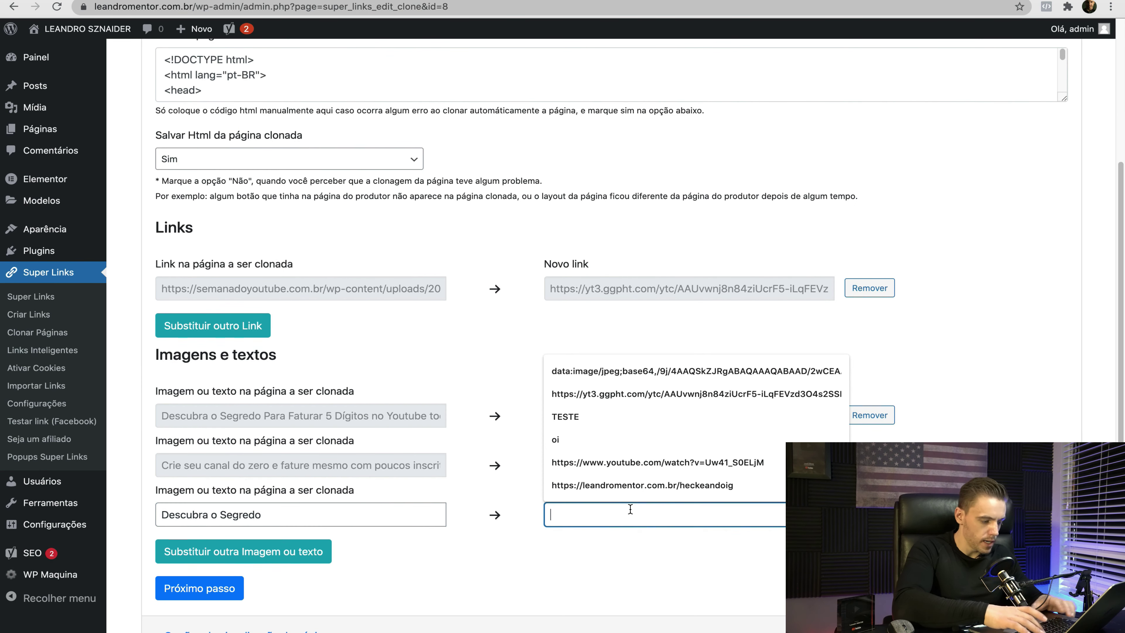
{"action": "type", "text": "ola"}
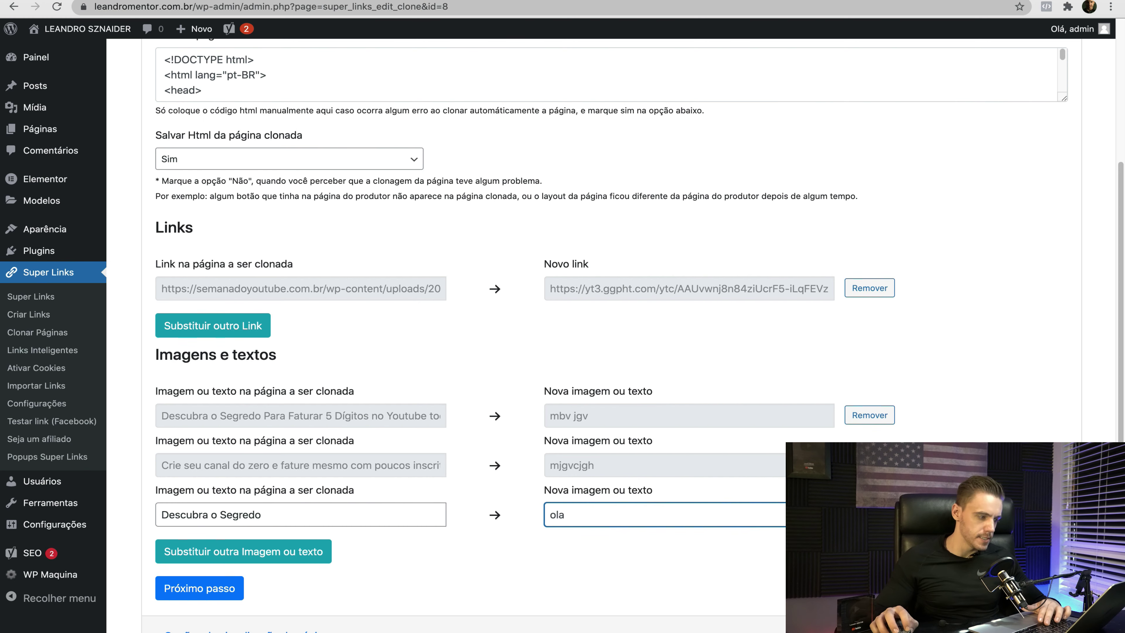
{"action": "key", "text": "Tab"}
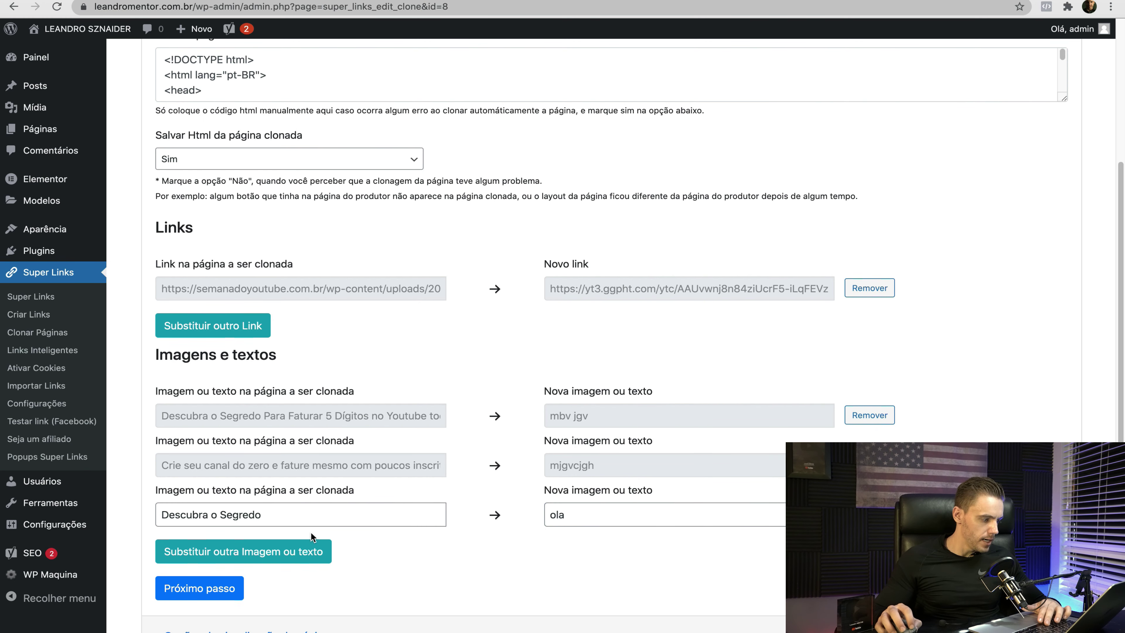
{"action": "scroll", "coordinate": [310, 532], "scroll_direction": "down", "scroll_amount": 5}
{"action": "left_click", "coordinate": [207, 582]}
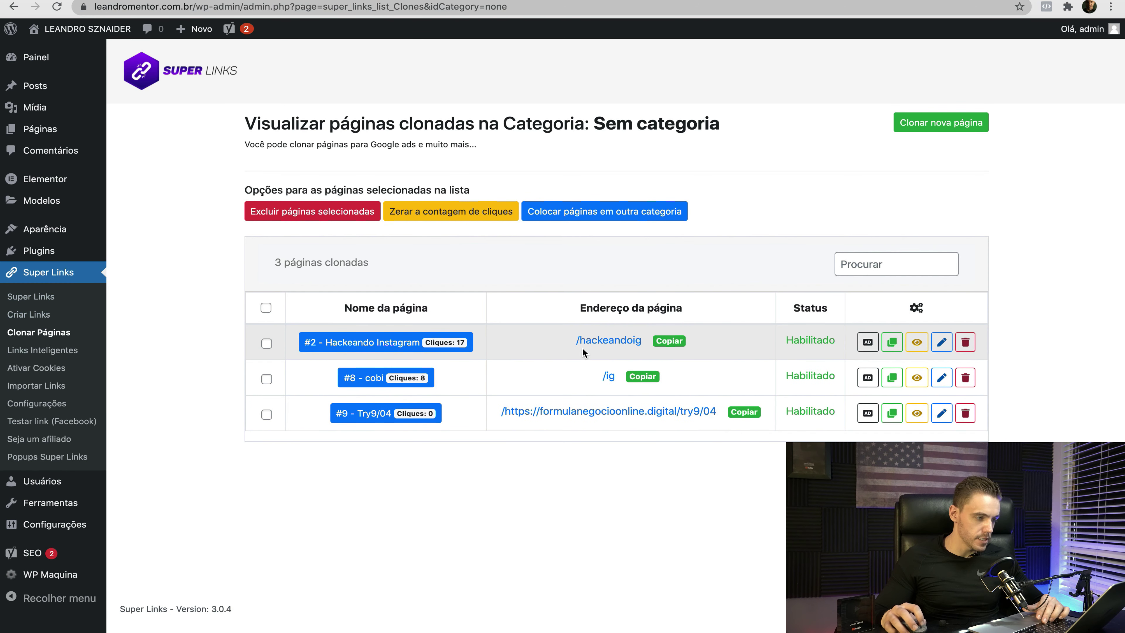
Step: Open the published /ig page to check whether the replaced headline text is applied
{"action": "left_click", "coordinate": [607, 376]}
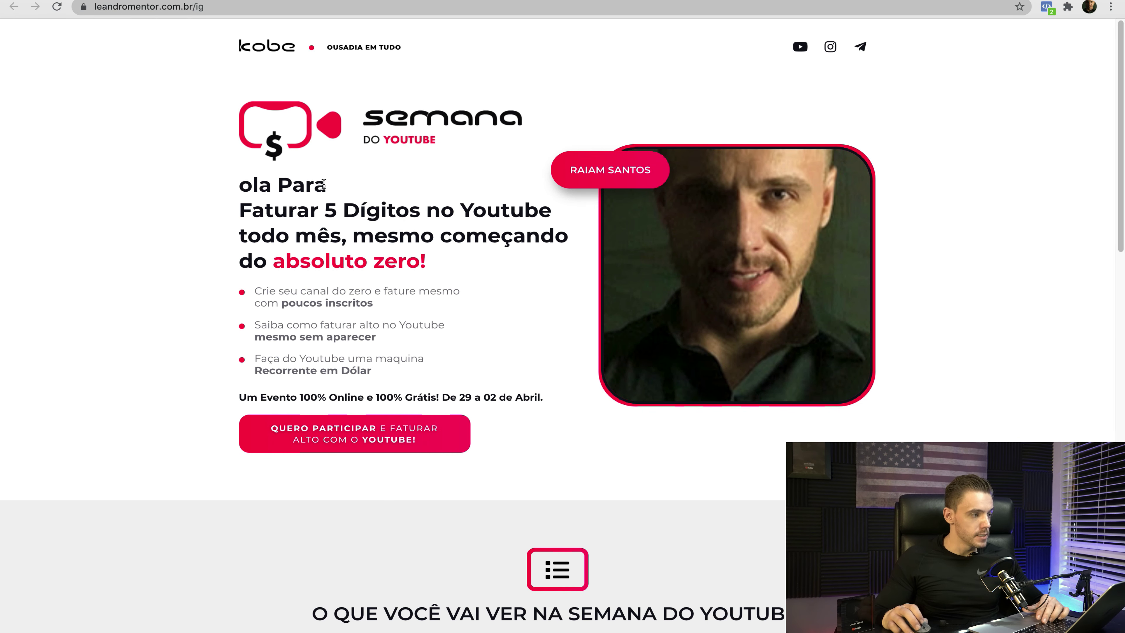
{"action": "left_click_drag", "start_coordinate": [324, 184], "coordinate": [308, 186]}
{"action": "scroll", "coordinate": [352, 145], "scroll_direction": "down", "scroll_amount": 1}
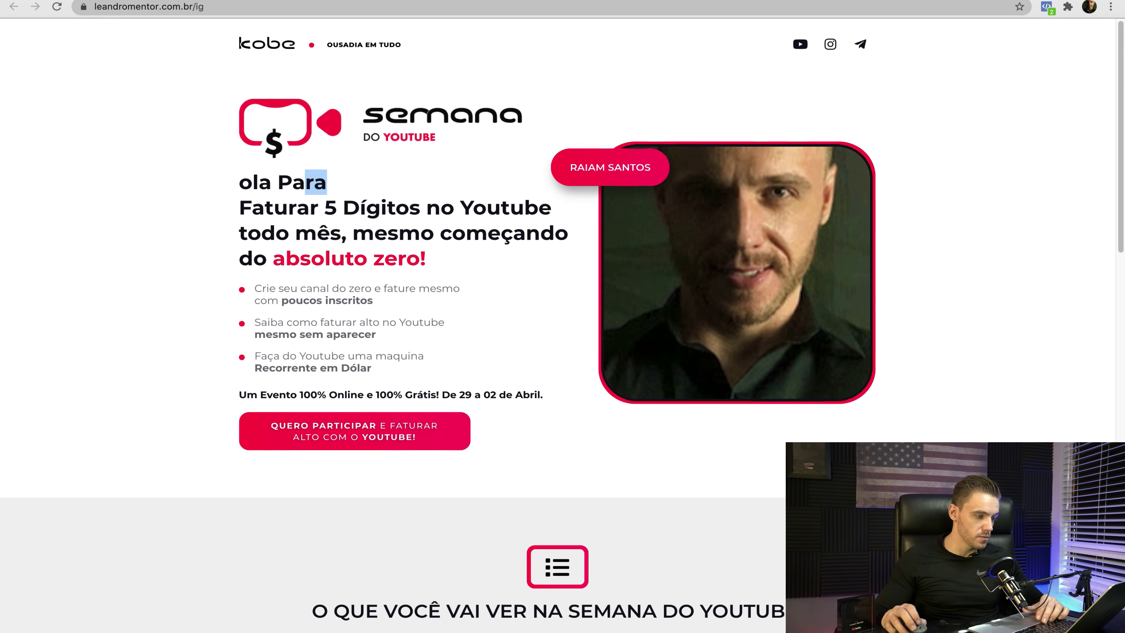
{"action": "scroll", "coordinate": [502, 292], "scroll_direction": "down", "scroll_amount": 6}
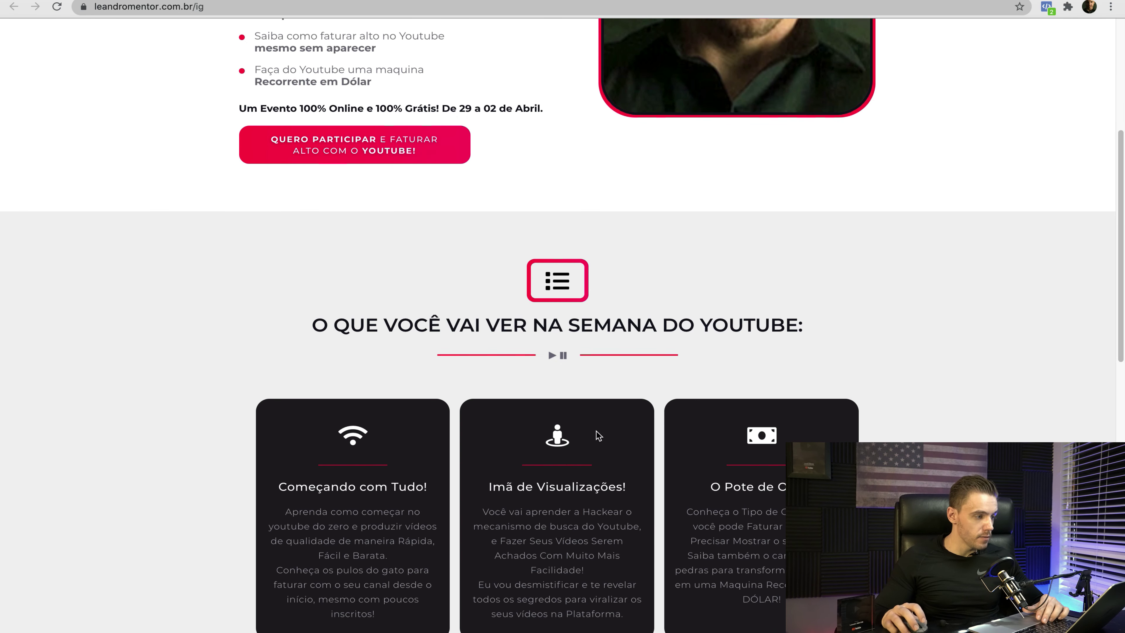
{"action": "scroll", "coordinate": [599, 436], "scroll_direction": "down", "scroll_amount": 6}
{"action": "right_click", "coordinate": [360, 269]}
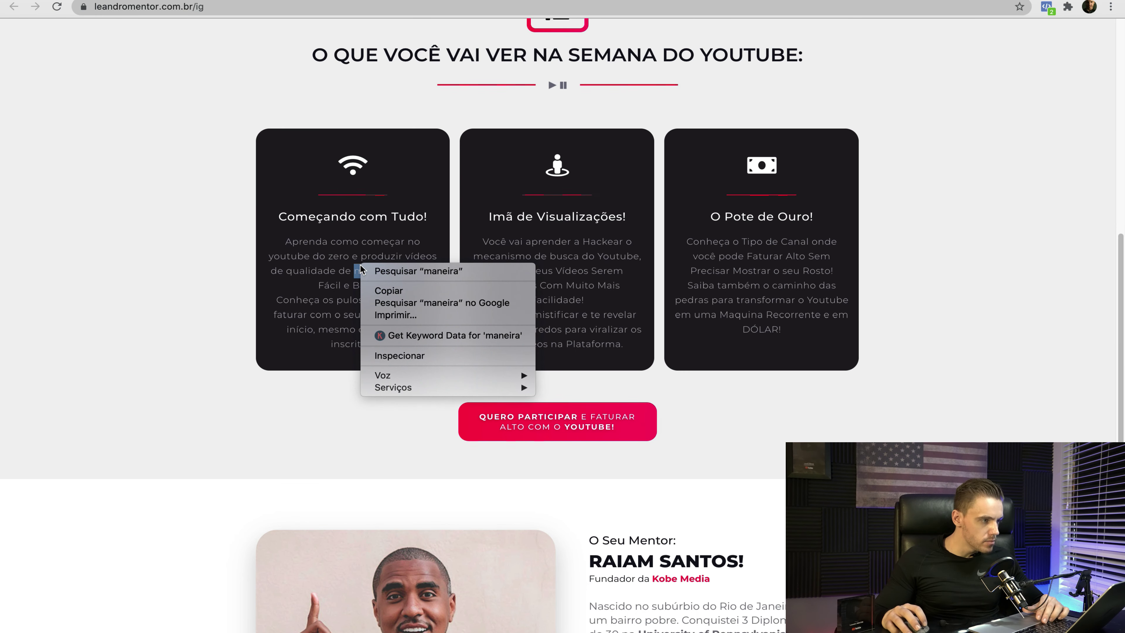
{"action": "right_click", "coordinate": [346, 253]}
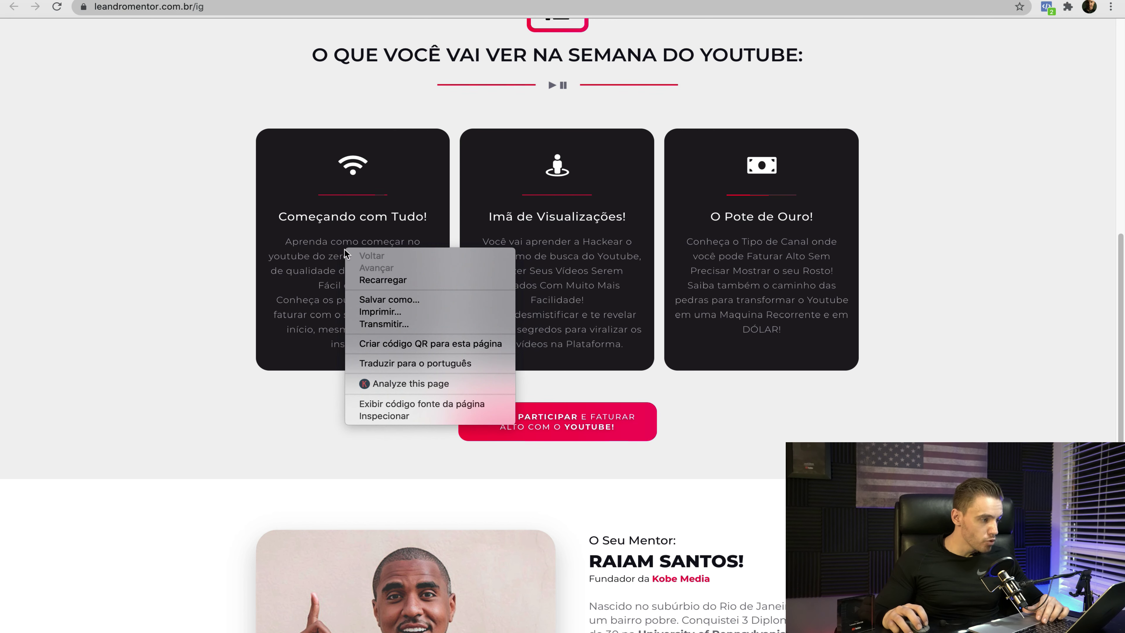
{"action": "left_click", "coordinate": [376, 204]}
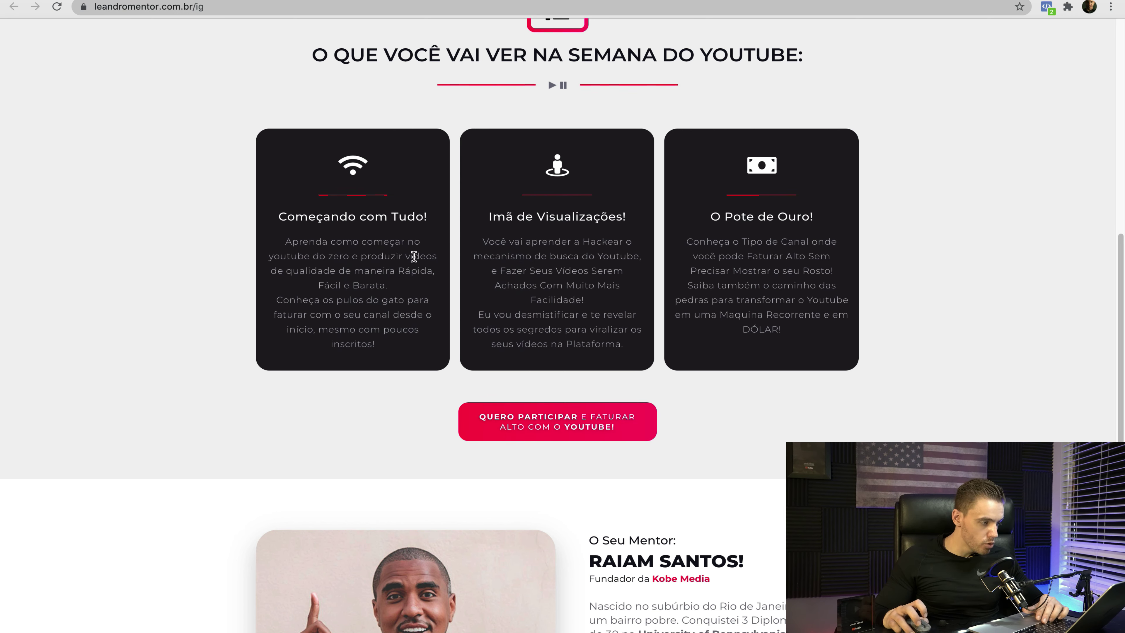
{"action": "right_click", "coordinate": [406, 256]}
{"action": "right_click", "coordinate": [368, 257]}
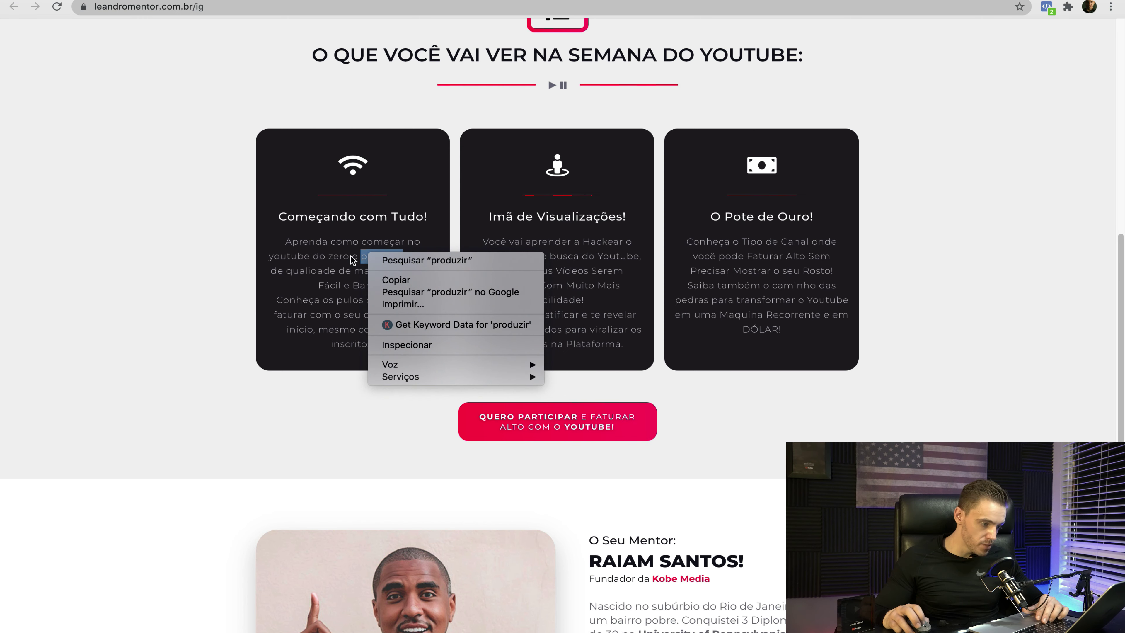
{"action": "right_click", "coordinate": [320, 270]}
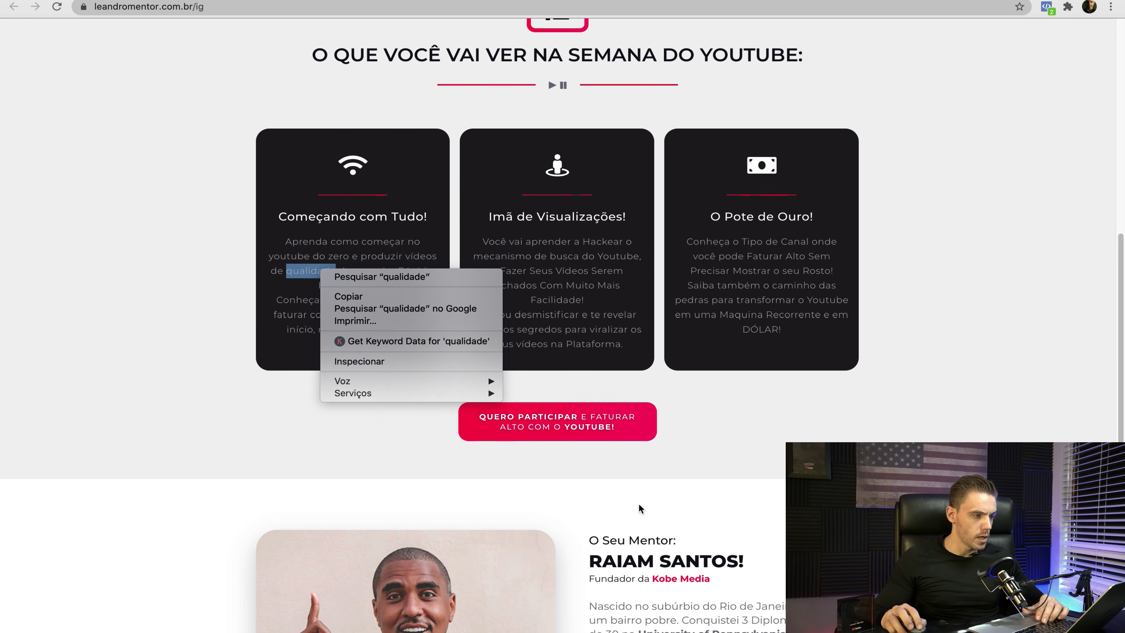
{"action": "left_click", "coordinate": [875, 429]}
Step: Compare the published page's headline with the mentor section's photo and text near the end of the page
{"action": "scroll", "coordinate": [939, 413], "scroll_direction": "down", "scroll_amount": 10}
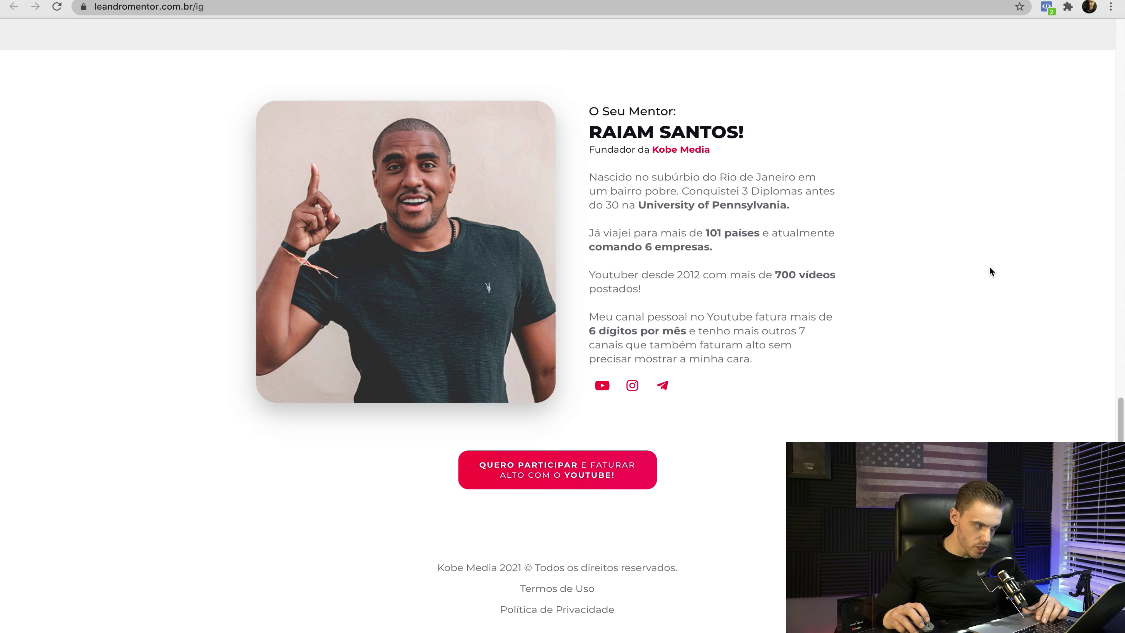
{"action": "scroll", "coordinate": [433, 224], "scroll_direction": "up", "scroll_amount": 15}
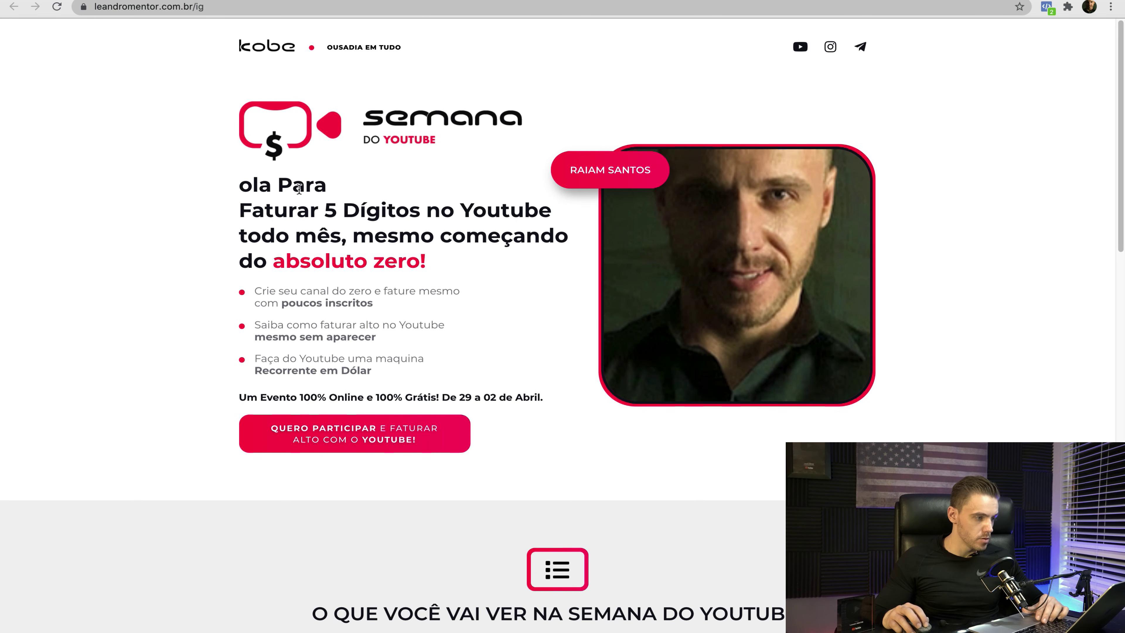
{"action": "scroll", "coordinate": [507, 297], "scroll_direction": "down", "scroll_amount": 20}
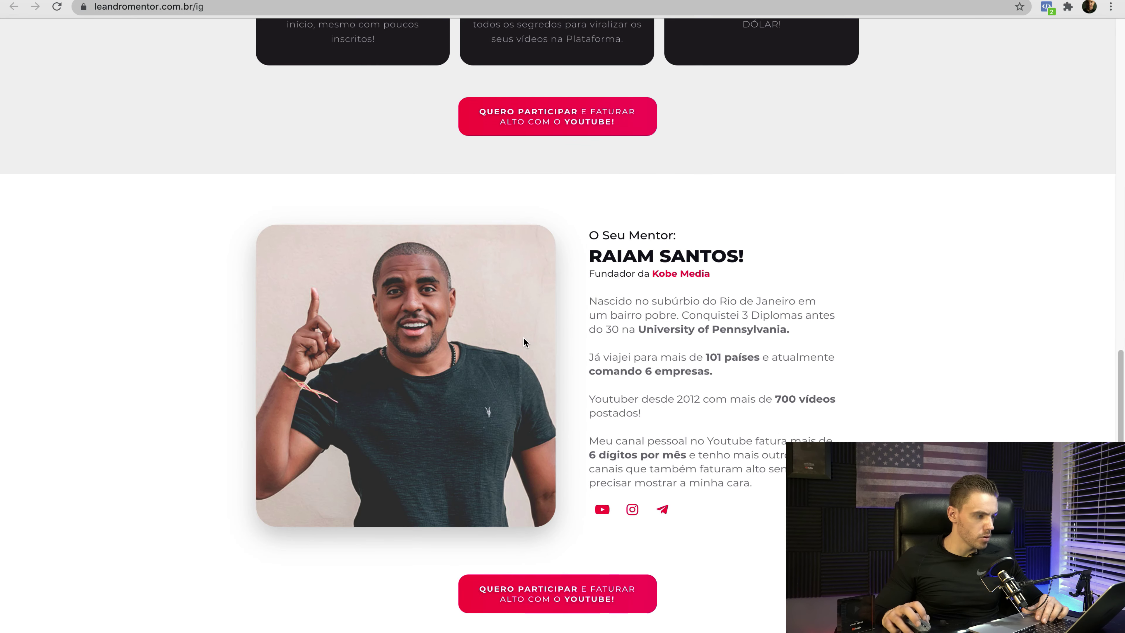
{"action": "scroll", "coordinate": [523, 341], "scroll_direction": "down", "scroll_amount": 3}
{"action": "right_click", "coordinate": [378, 282]}
{"action": "left_click", "coordinate": [619, 171]}
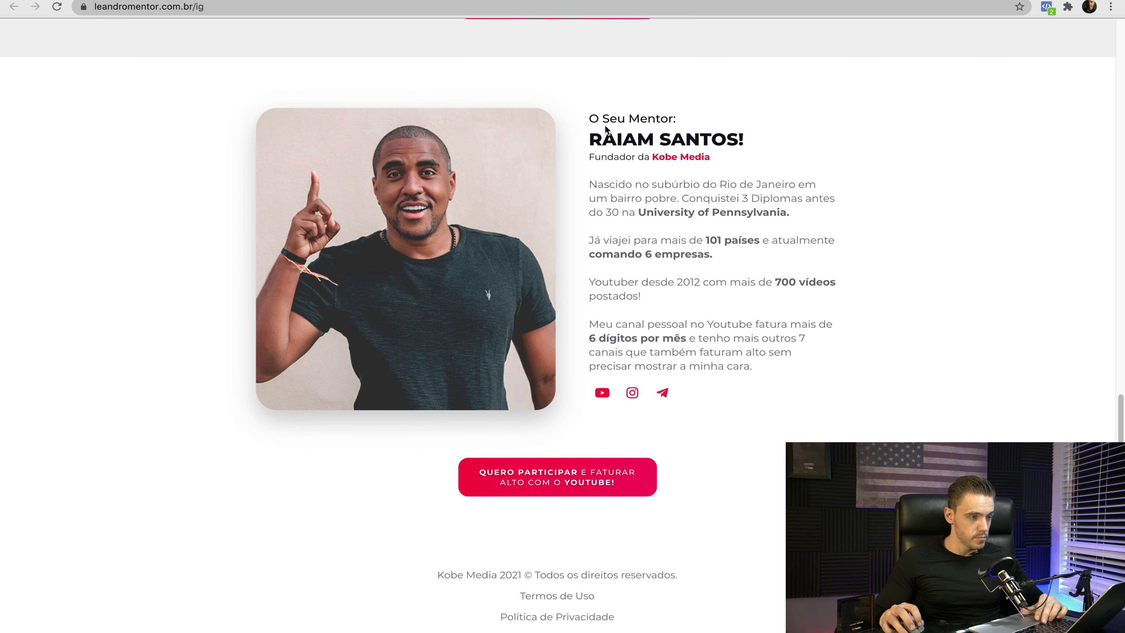
Step: Copy the mentor's name heading from the "O Seu Mentor" section of the published page
{"action": "left_click_drag", "start_coordinate": [747, 141], "coordinate": [595, 139]}
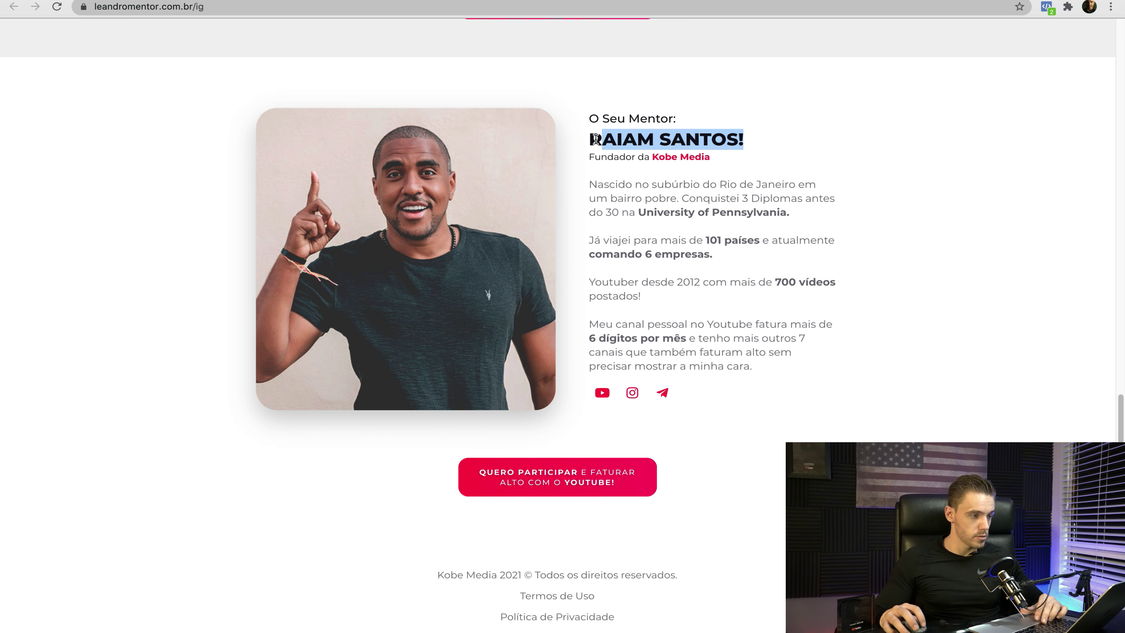
{"action": "right_click", "coordinate": [596, 140]}
{"action": "left_click", "coordinate": [642, 165]}
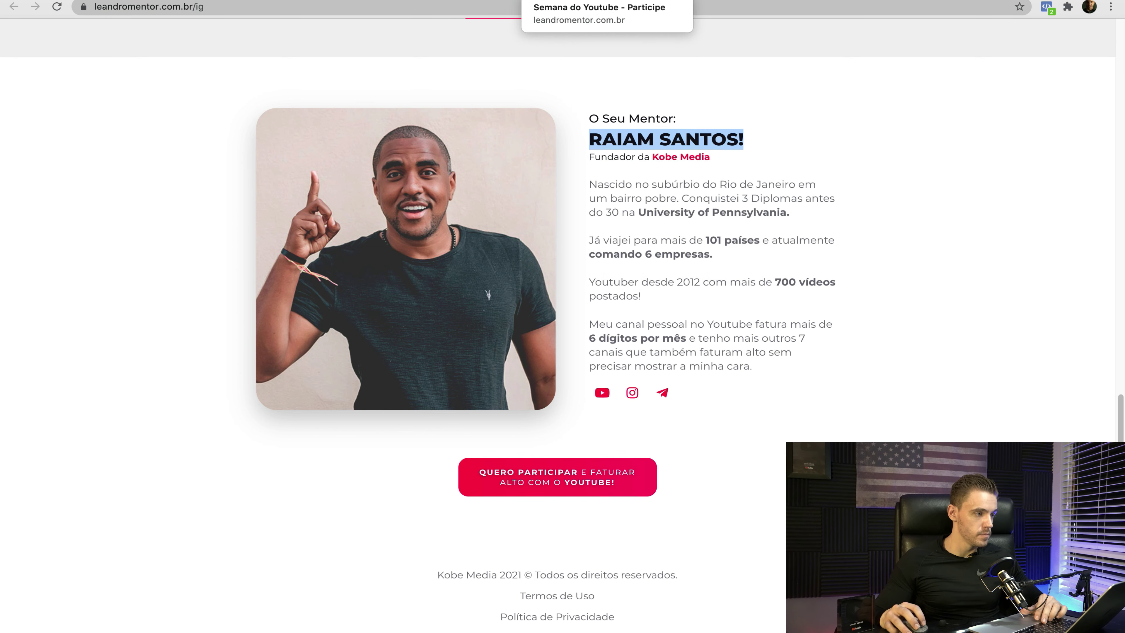
Step: Return to the cloned pages list and open the cobi page's HTML, link, image and text replacement settings
{"action": "left_click", "coordinate": [509, 0]}
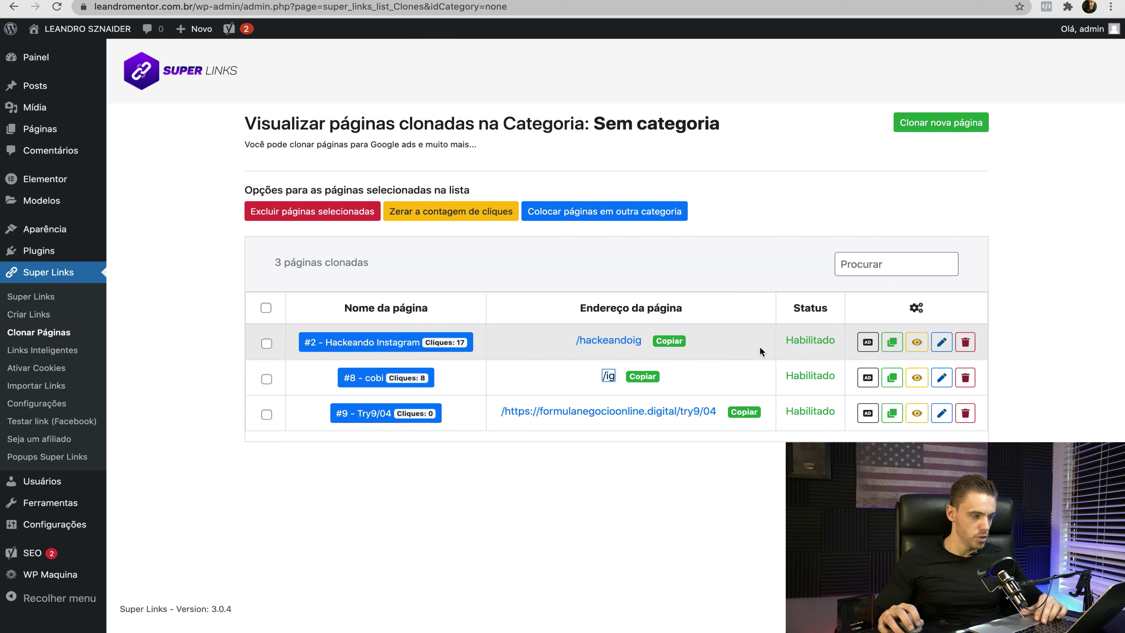
{"action": "left_click", "coordinate": [943, 379]}
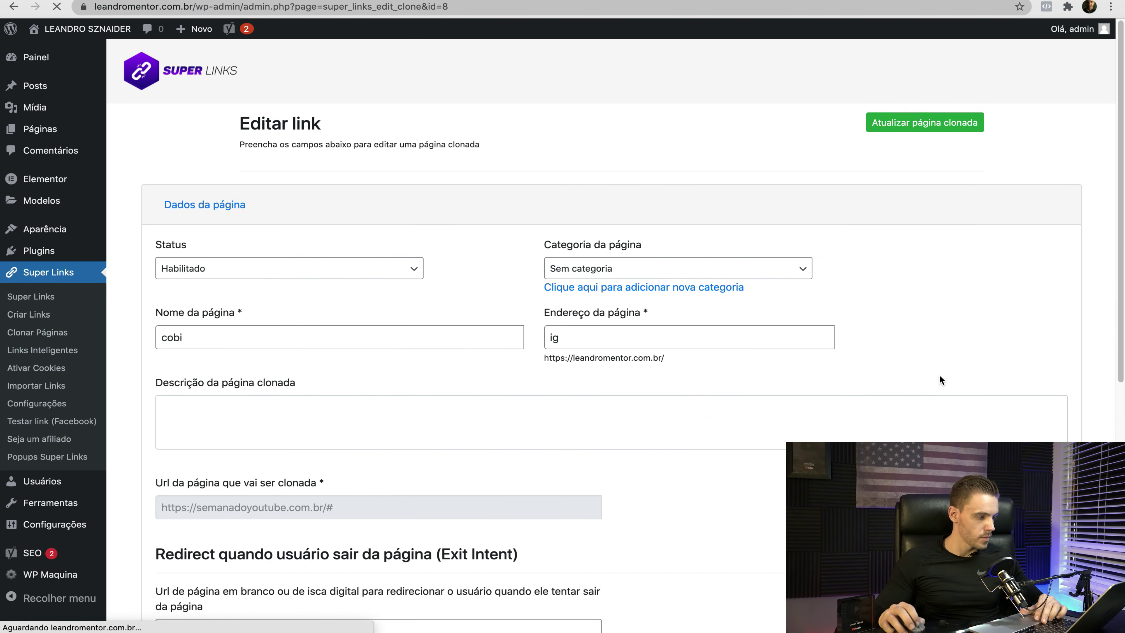
{"action": "scroll", "coordinate": [416, 336], "scroll_direction": "down", "scroll_amount": 10}
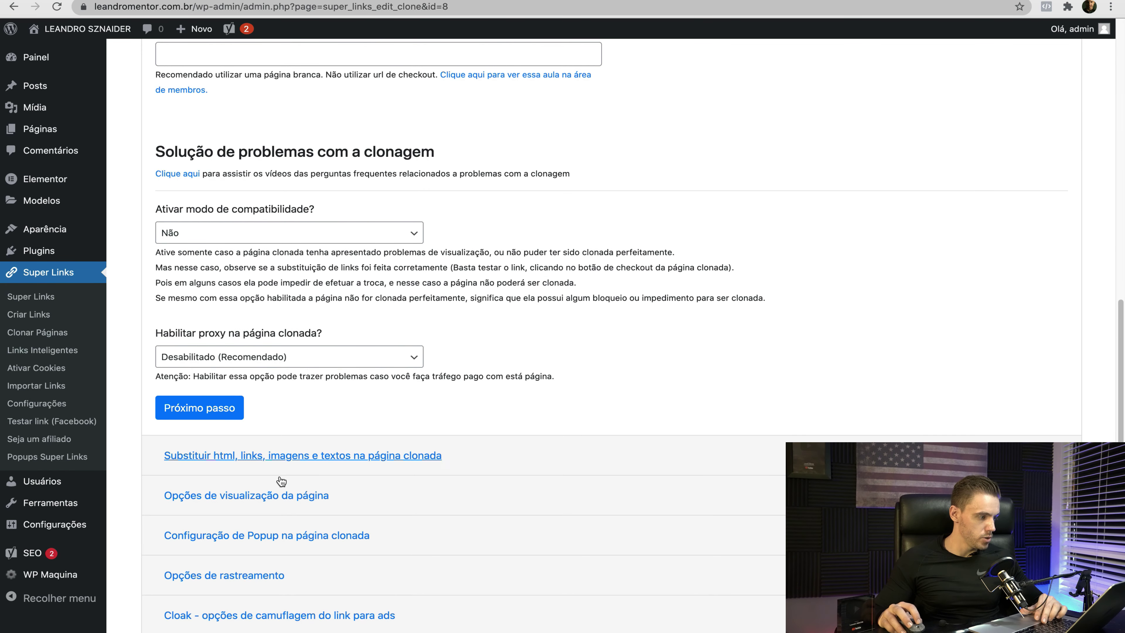
{"action": "scroll", "coordinate": [296, 345], "scroll_direction": "down", "scroll_amount": 3}
{"action": "left_click", "coordinate": [278, 390]}
{"action": "scroll", "coordinate": [239, 523], "scroll_direction": "down", "scroll_amount": 6}
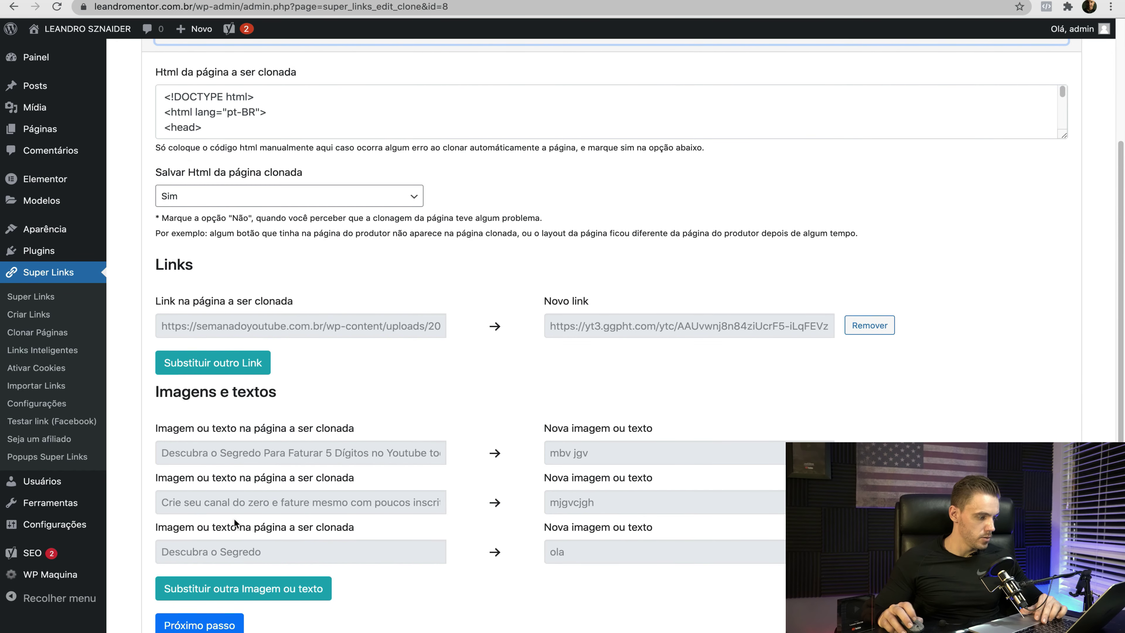
Step: Add a text replacement on the cobi page that swaps the copied mentor's name heading for a different first name, and save the page
{"action": "scroll", "coordinate": [242, 562], "scroll_direction": "down", "scroll_amount": 2}
{"action": "left_click", "coordinate": [412, 483]}
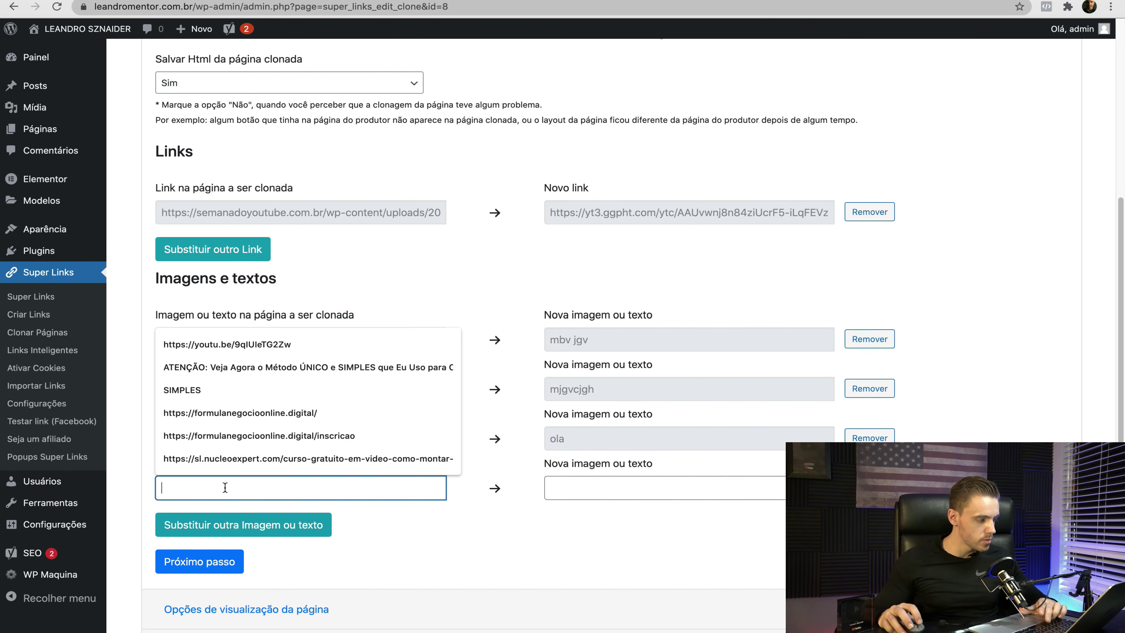
{"action": "type", "text": "RAIAM SANTOS!"}
{"action": "left_click", "coordinate": [557, 479]}
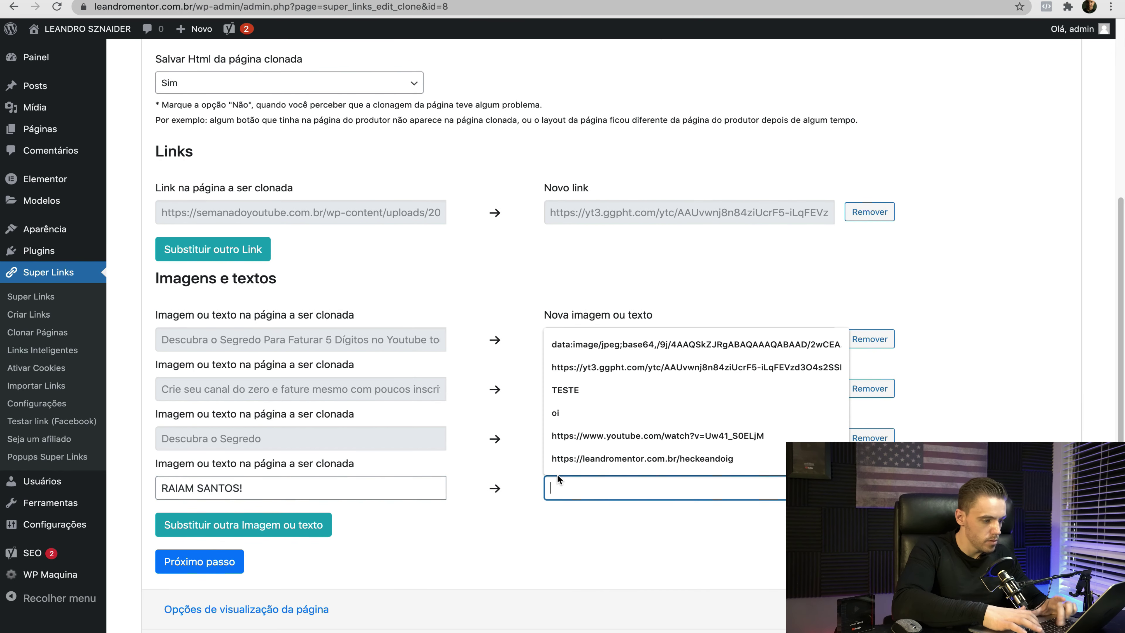
{"action": "type", "text": "leandro"}
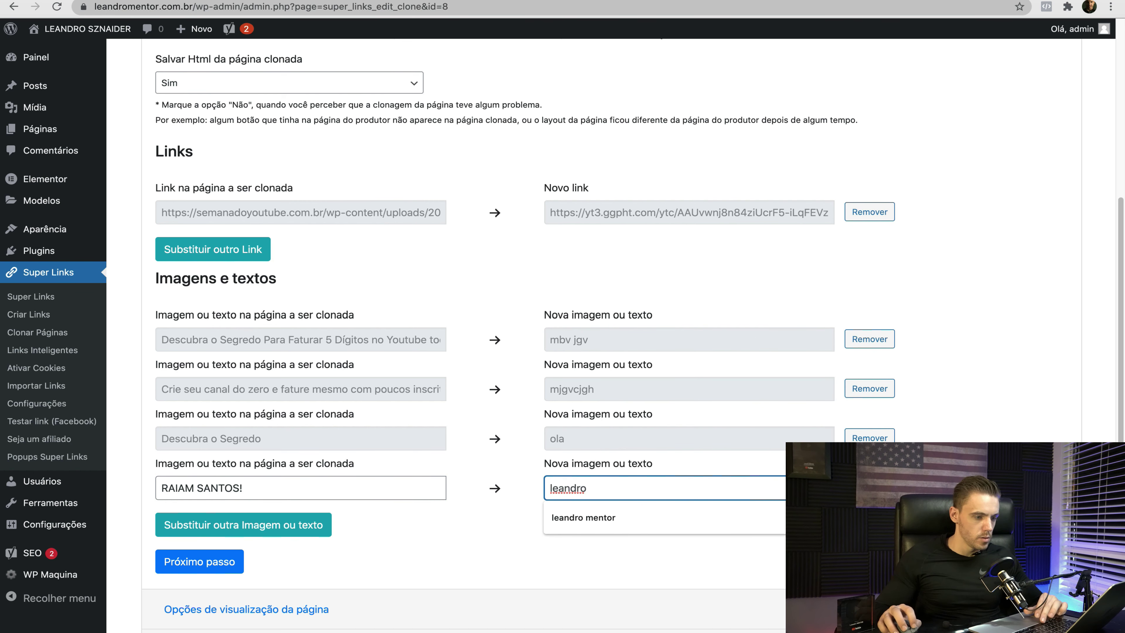
{"action": "left_click", "coordinate": [671, 553]}
{"action": "scroll", "coordinate": [231, 537], "scroll_direction": "down", "scroll_amount": 3}
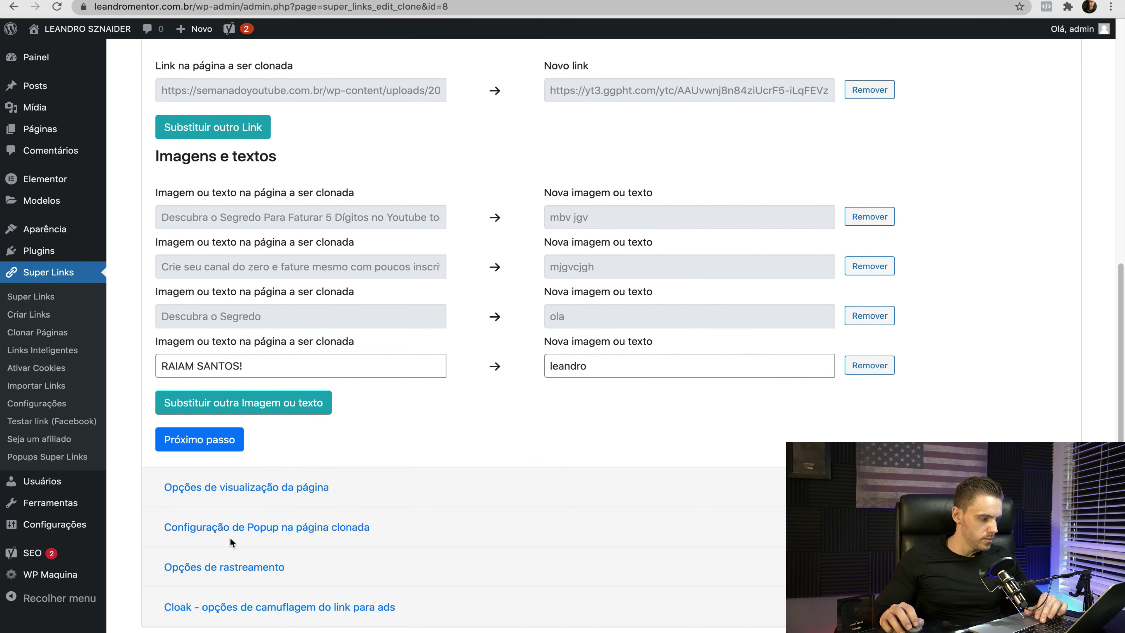
{"action": "scroll", "coordinate": [211, 456], "scroll_direction": "down", "scroll_amount": 2}
{"action": "left_click", "coordinate": [199, 583]}
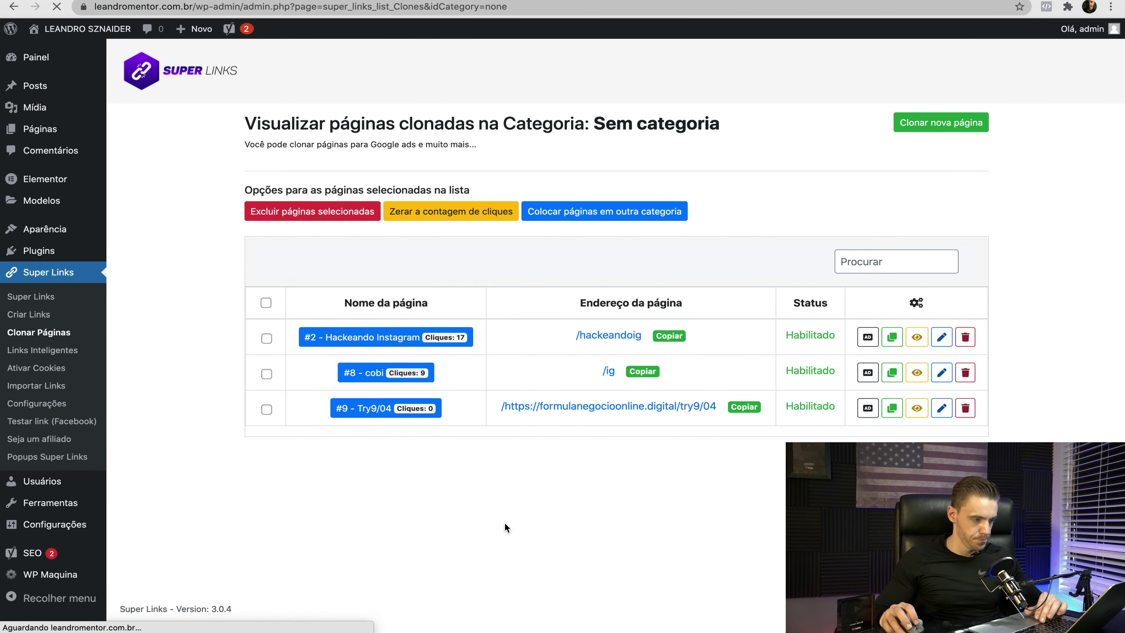
Step: Open the published /ig page and check the mentor's name heading in the "O Seu Mentor" section
{"action": "left_click", "coordinate": [609, 377]}
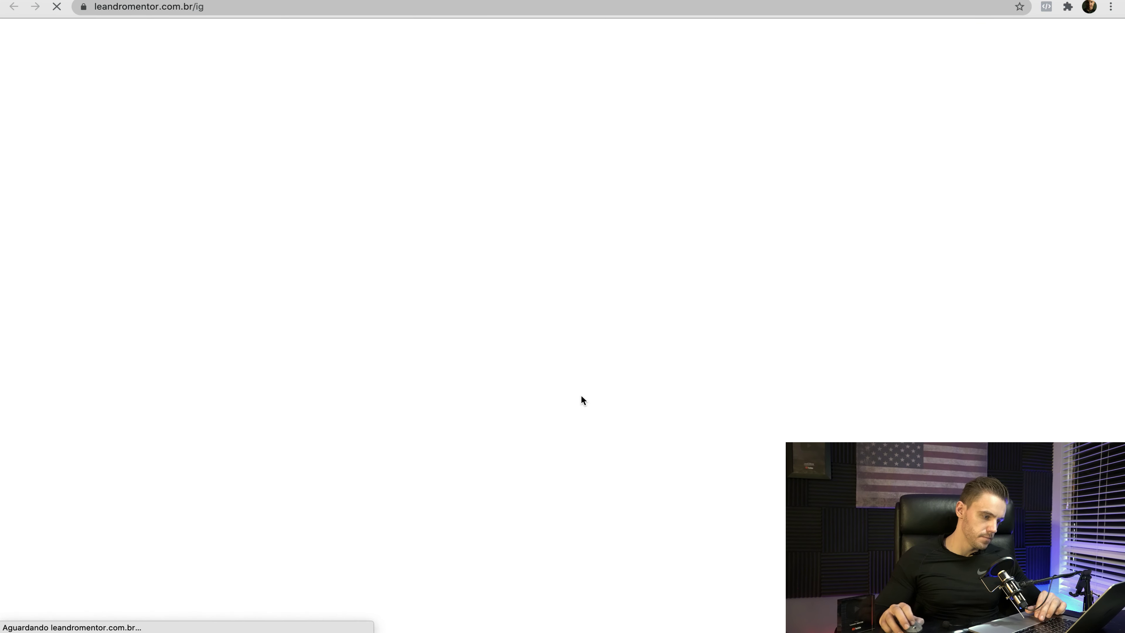
{"action": "scroll", "coordinate": [580, 396], "scroll_direction": "down", "scroll_amount": 15}
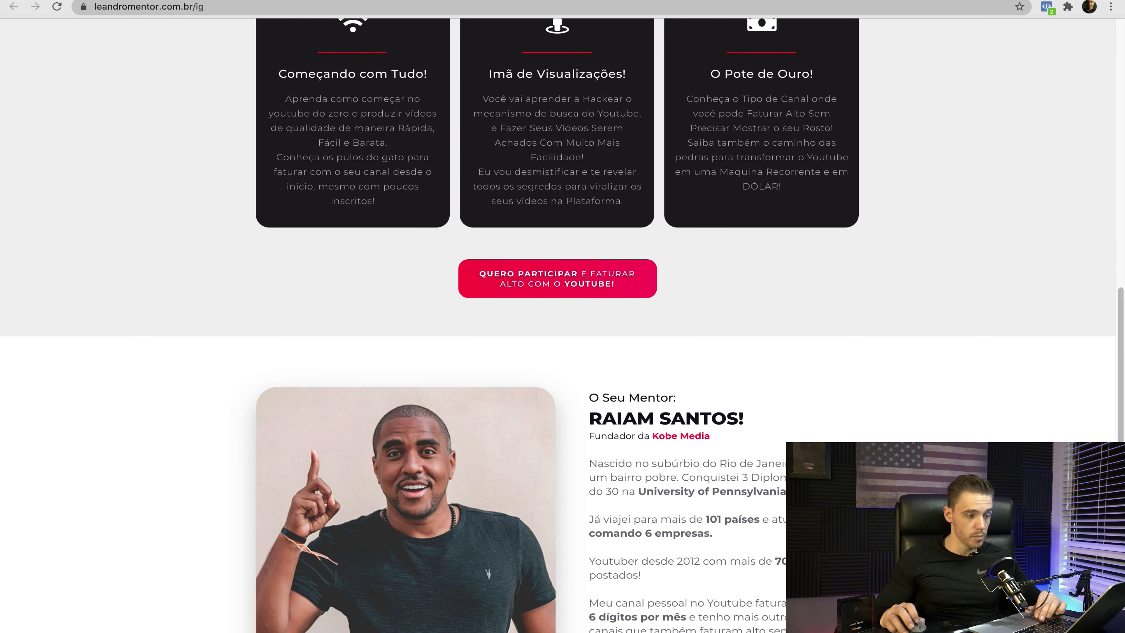
{"action": "scroll", "coordinate": [644, 410], "scroll_direction": "down", "scroll_amount": 1}
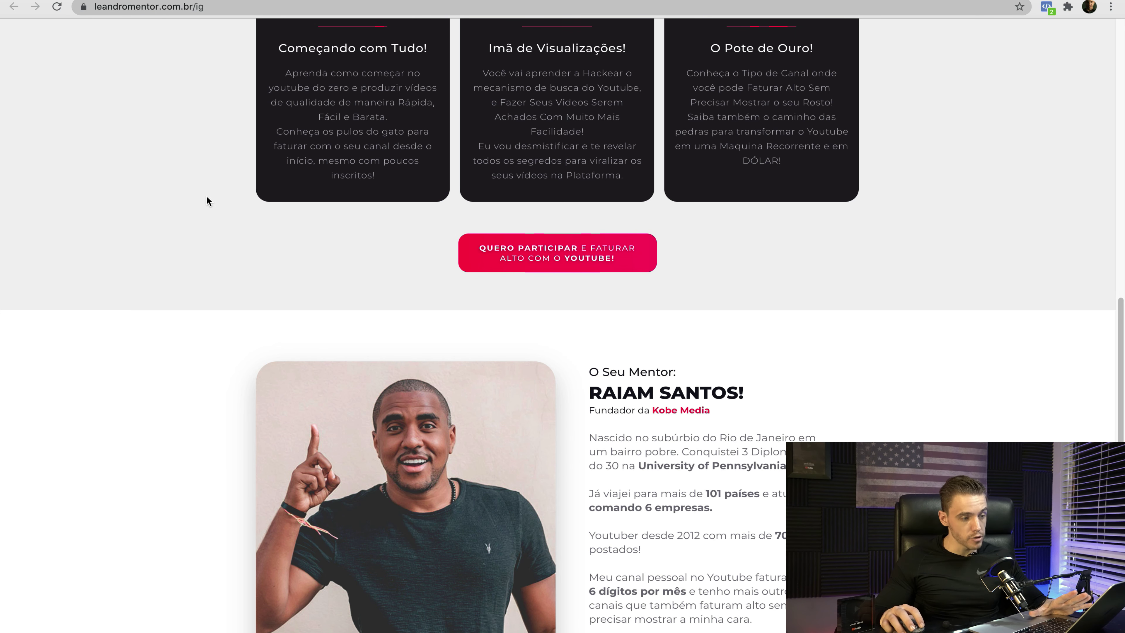
{"action": "left_click_drag", "start_coordinate": [749, 394], "coordinate": [588, 399]}
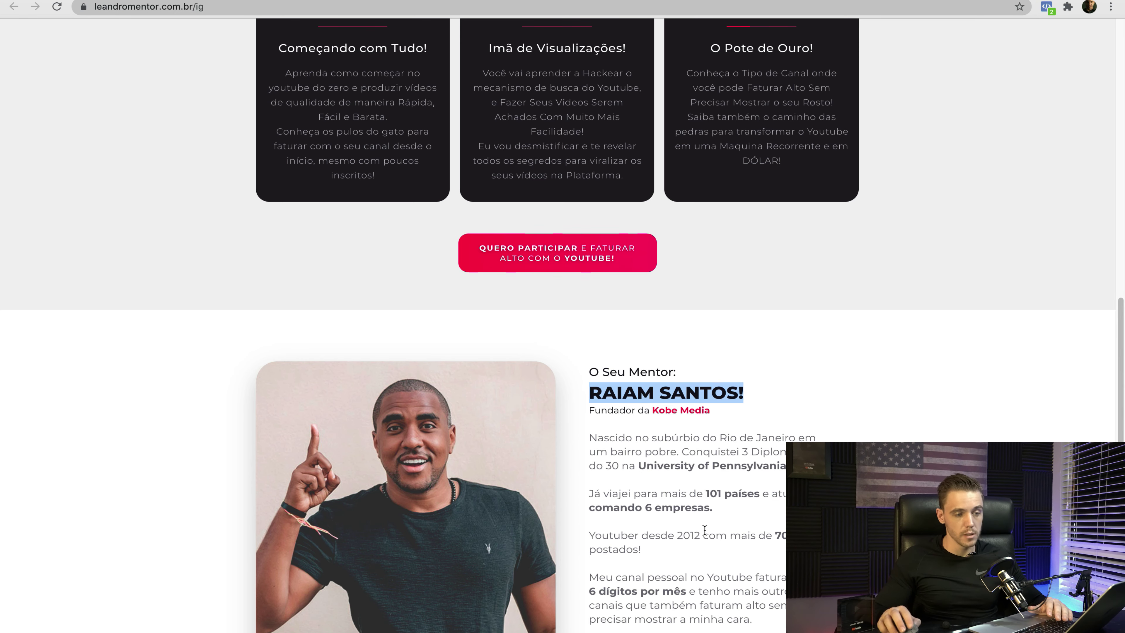
Step: Review the headline, bullet texts and main photo at the beginning of the published page
{"action": "scroll", "coordinate": [705, 530], "scroll_direction": "up", "scroll_amount": 5}
{"action": "scroll", "coordinate": [927, 428], "scroll_direction": "up", "scroll_amount": 10}
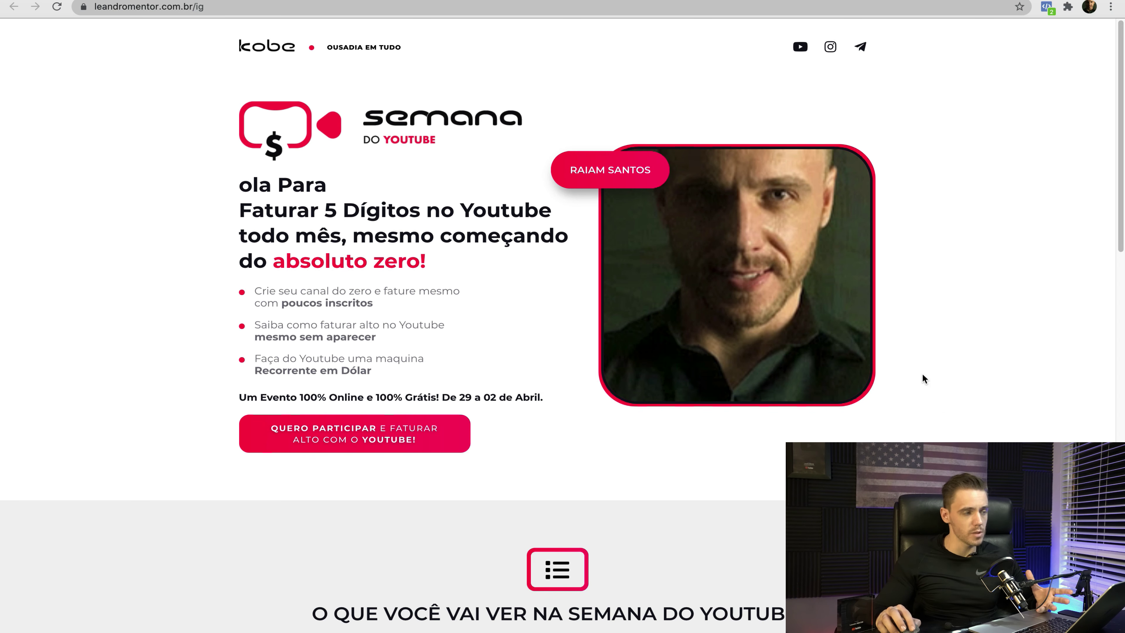
{"action": "scroll", "coordinate": [900, 415], "scroll_direction": "down", "scroll_amount": 2}
{"action": "scroll", "coordinate": [883, 405], "scroll_direction": "up", "scroll_amount": 2}
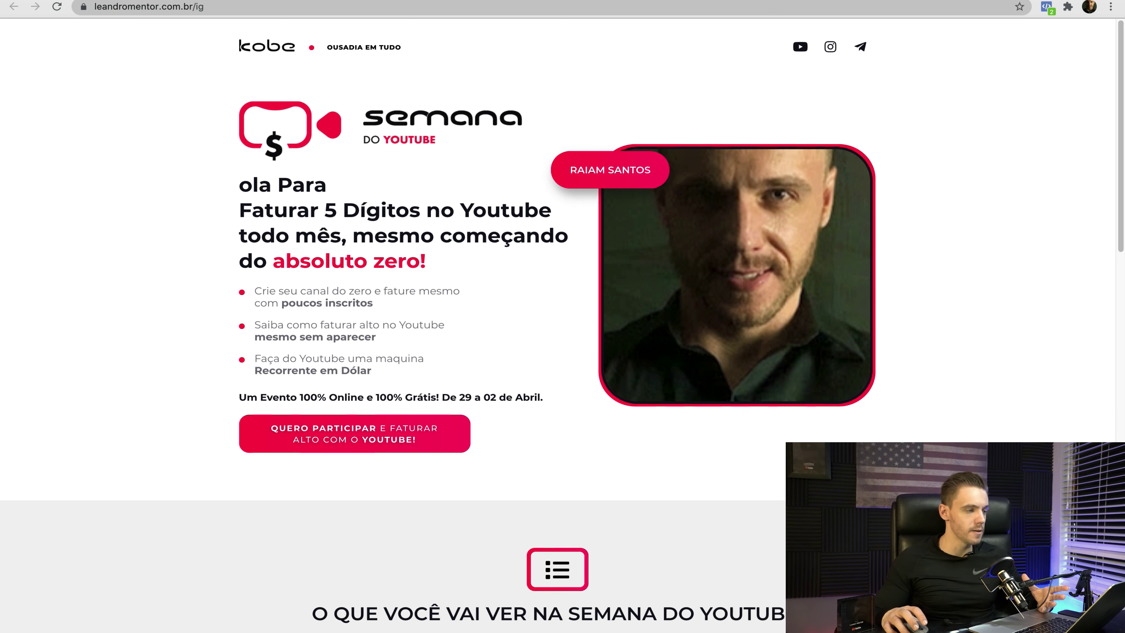
Step: Switch to Gmail and read the "Exclarecimento" conversation with plugin support from its first message
{"action": "left_click", "coordinate": [730, 0]}
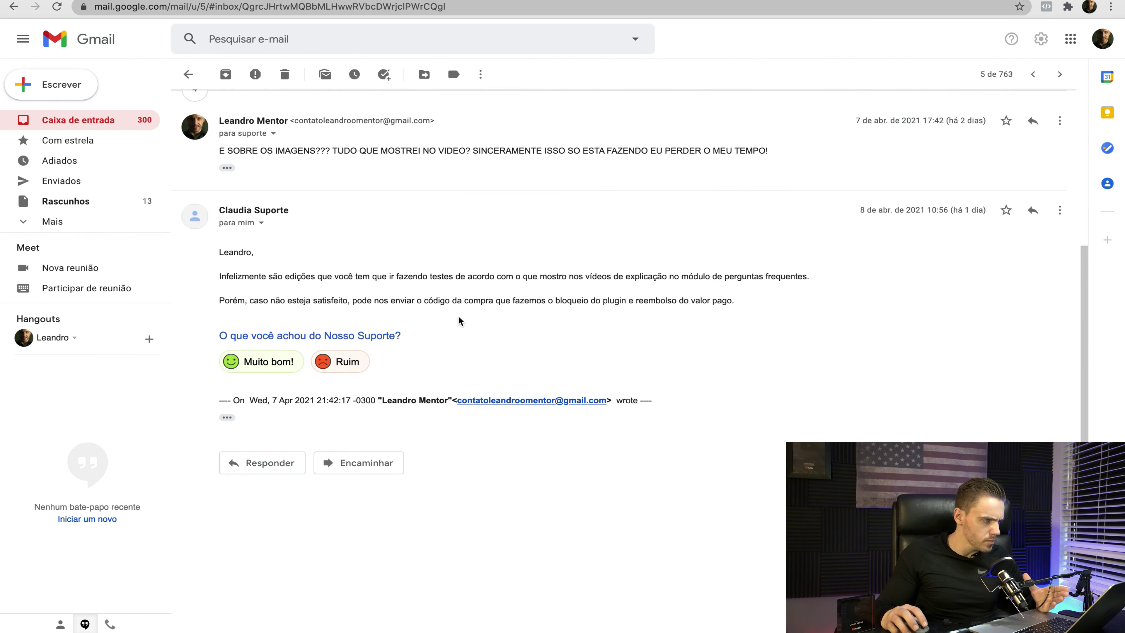
{"action": "scroll", "coordinate": [352, 214], "scroll_direction": "up", "scroll_amount": 1}
{"action": "scroll", "coordinate": [311, 200], "scroll_direction": "up", "scroll_amount": 5}
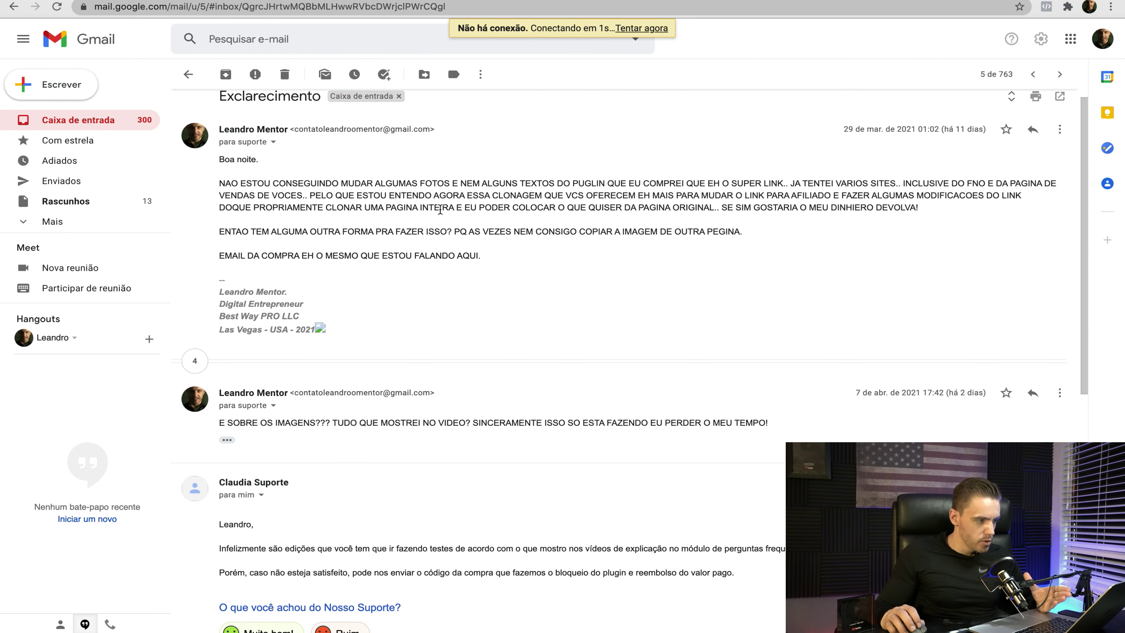
{"action": "scroll", "coordinate": [452, 213], "scroll_direction": "down", "scroll_amount": 3}
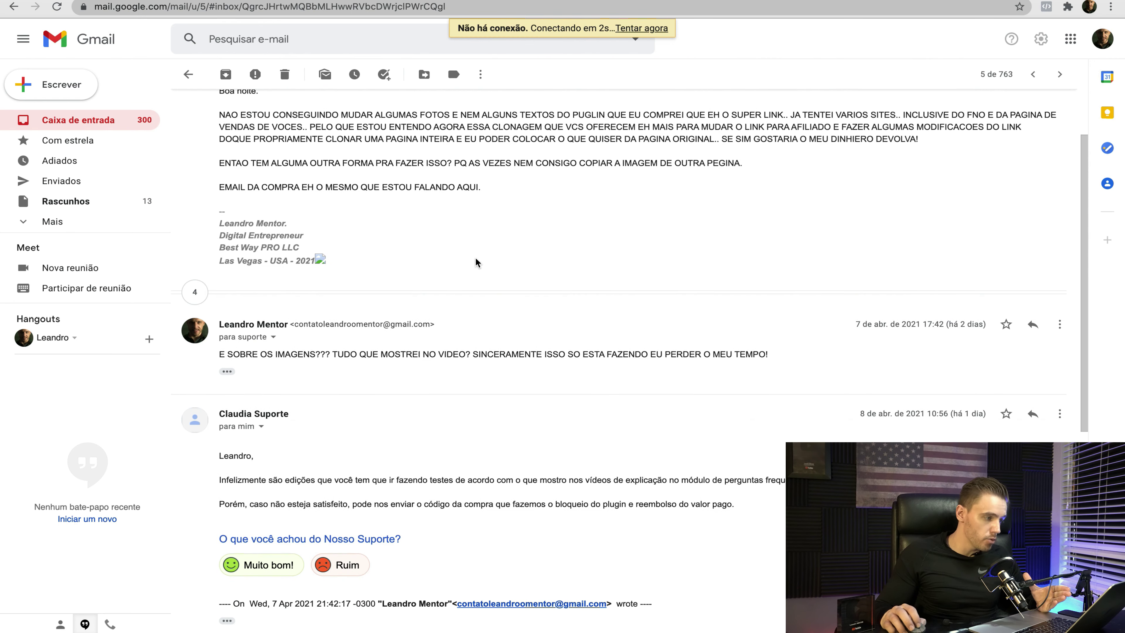
{"action": "scroll", "coordinate": [440, 330], "scroll_direction": "down", "scroll_amount": 1}
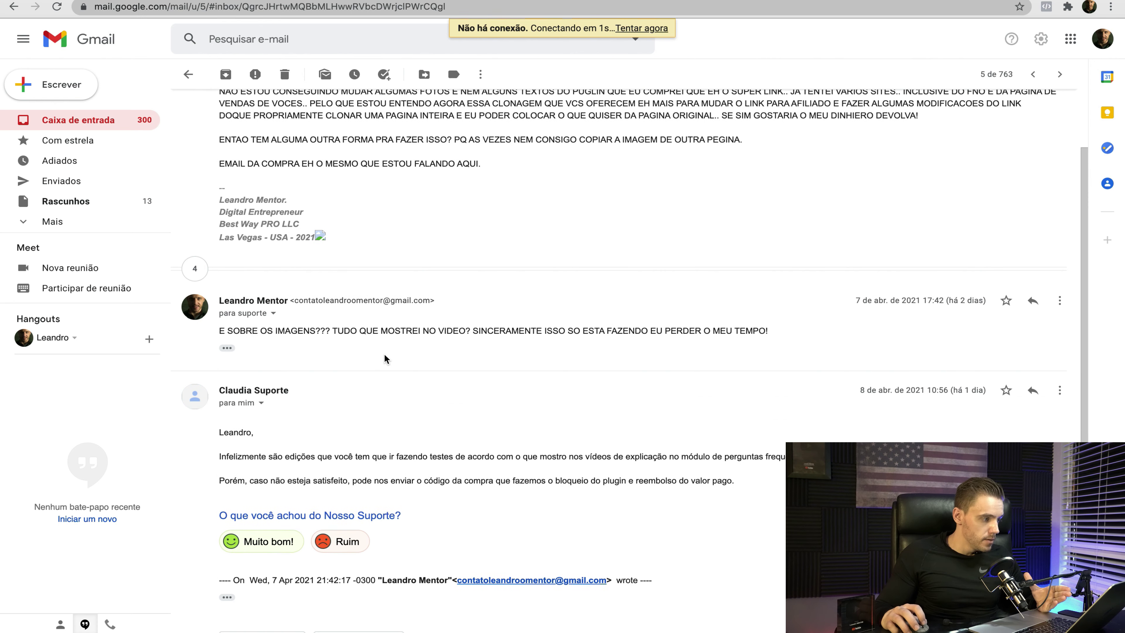
Step: Reveal the hidden messages in the support conversation, expand the first 30 March reply and collapse the 7 April complaint about images
{"action": "left_click", "coordinate": [202, 276]}
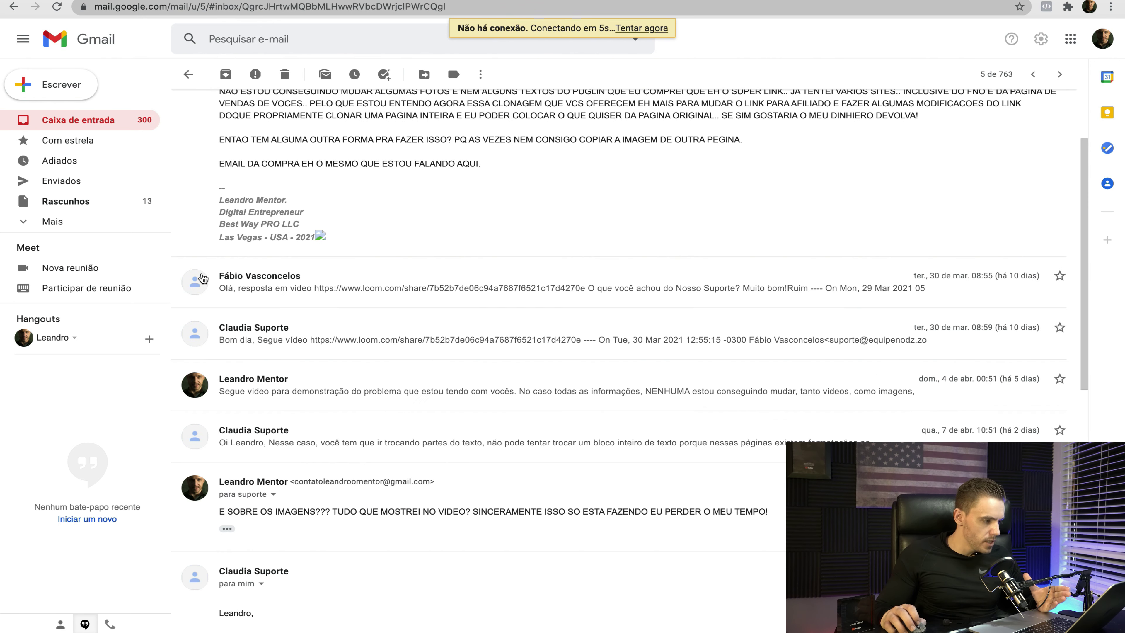
{"action": "left_click", "coordinate": [389, 304]}
{"action": "scroll", "coordinate": [423, 337], "scroll_direction": "down", "scroll_amount": 5}
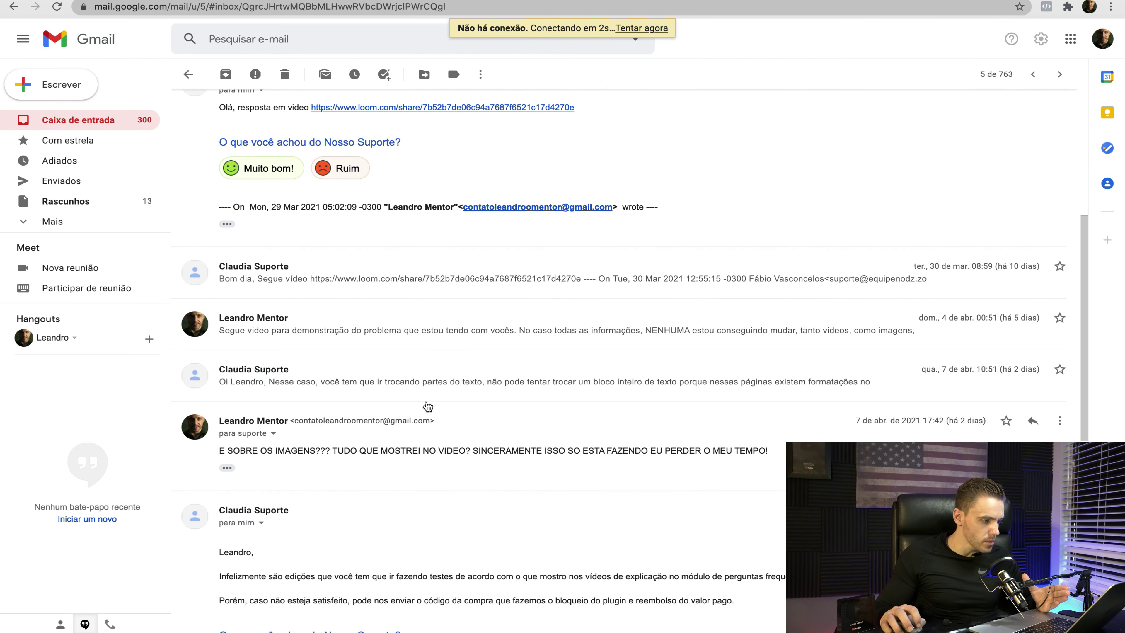
{"action": "left_click", "coordinate": [471, 443]}
Step: Read the remaining support messages through to the 8 April reply about testing edits and a refund
{"action": "scroll", "coordinate": [596, 407], "scroll_direction": "down", "scroll_amount": 1}
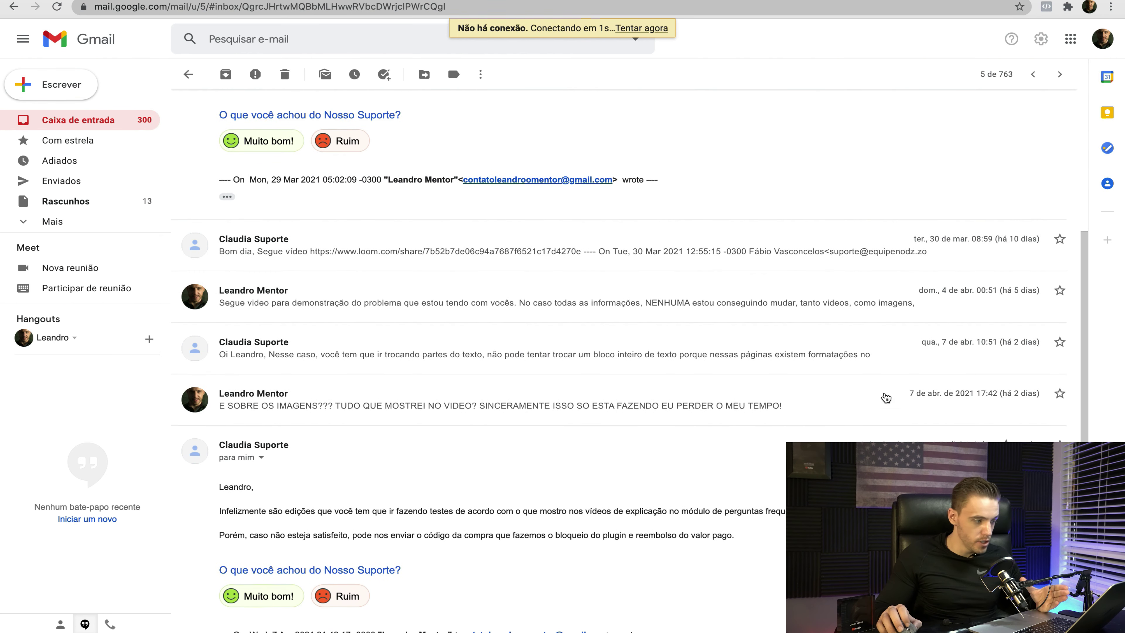
{"action": "scroll", "coordinate": [248, 414], "scroll_direction": "down", "scroll_amount": 1}
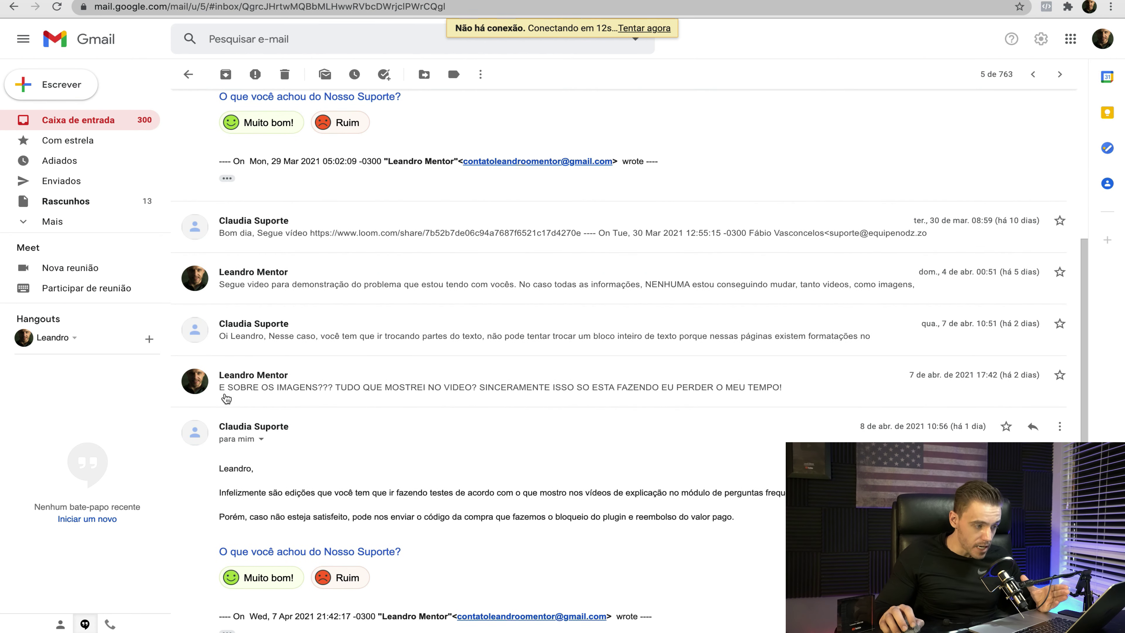
{"action": "scroll", "coordinate": [317, 401], "scroll_direction": "down", "scroll_amount": 1}
{"action": "scroll", "coordinate": [344, 402], "scroll_direction": "down", "scroll_amount": 1}
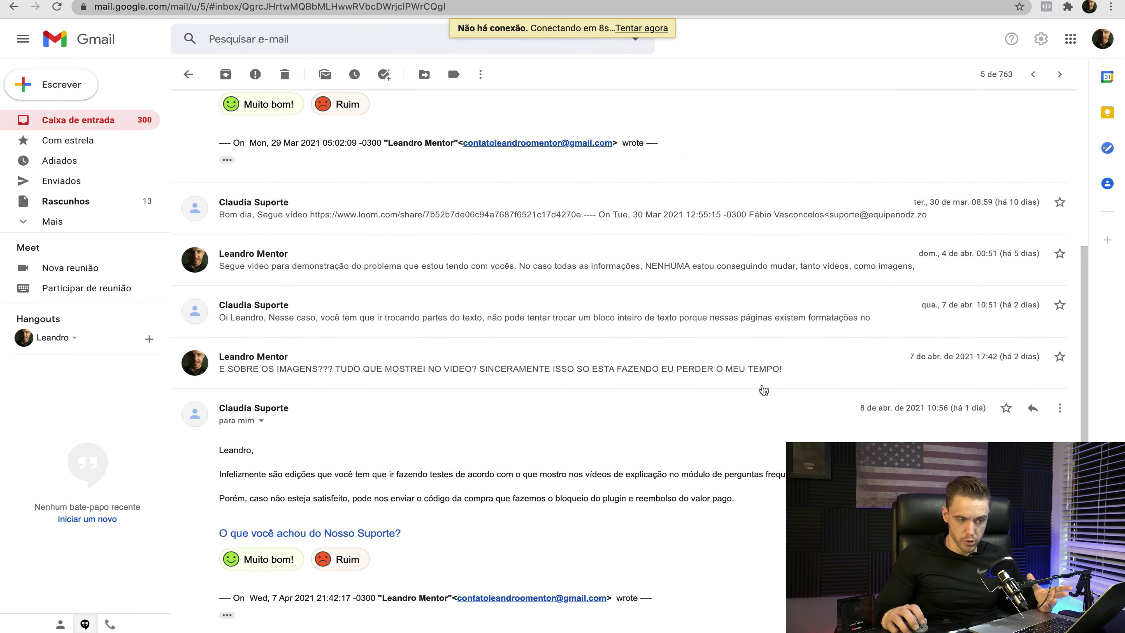
{"action": "scroll", "coordinate": [851, 386], "scroll_direction": "down", "scroll_amount": 1}
{"action": "scroll", "coordinate": [851, 387], "scroll_direction": "down", "scroll_amount": 10}
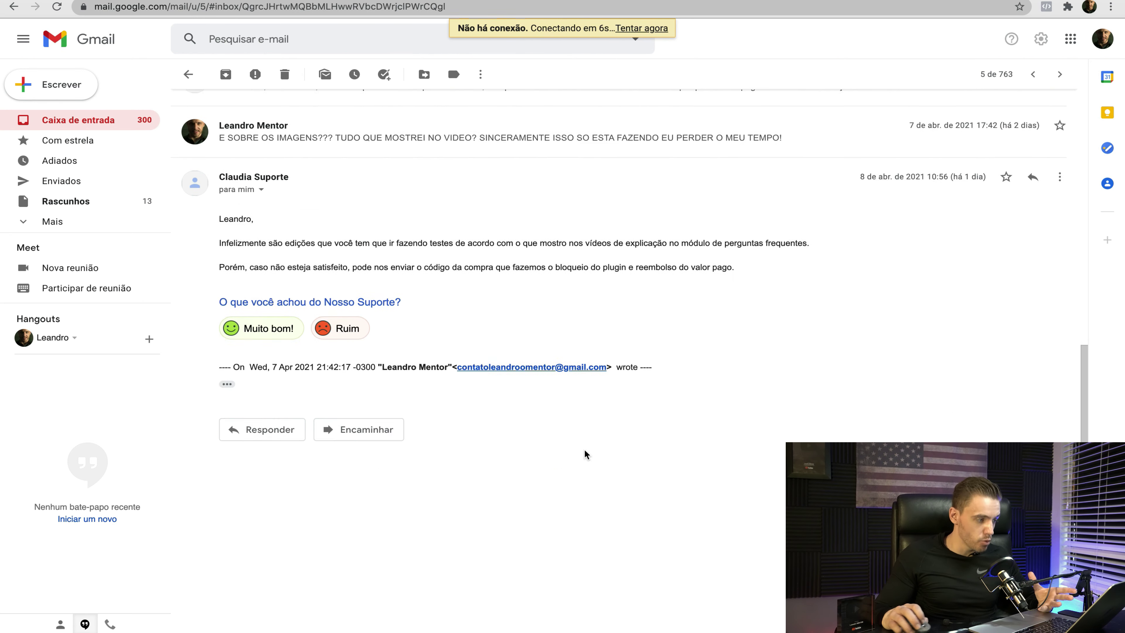
{"action": "scroll", "coordinate": [420, 342], "scroll_direction": "up", "scroll_amount": 6}
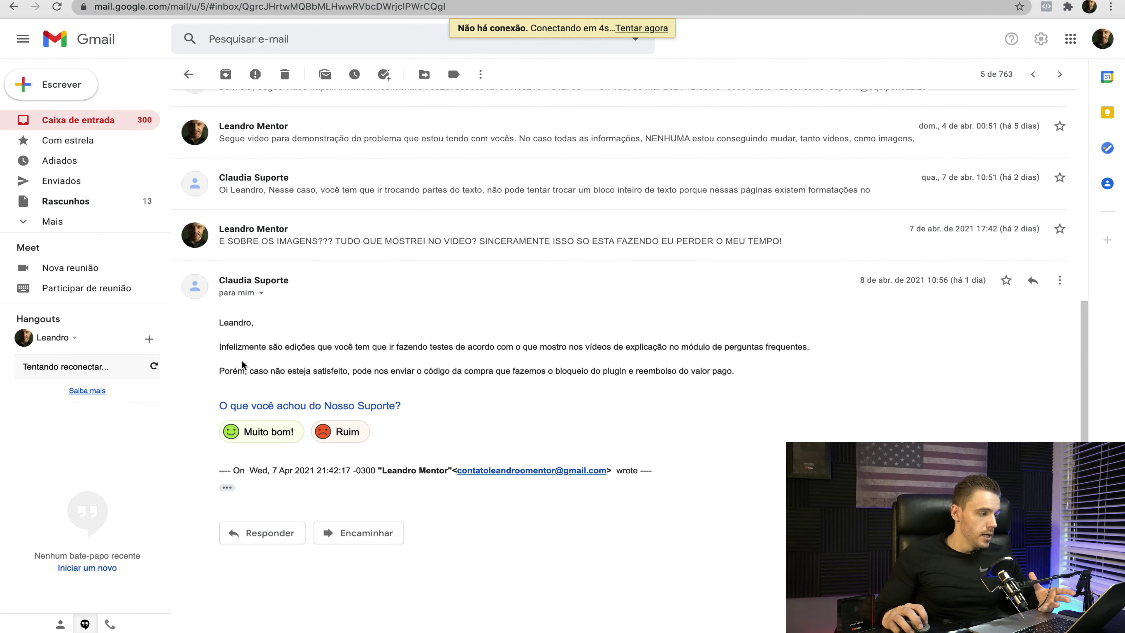